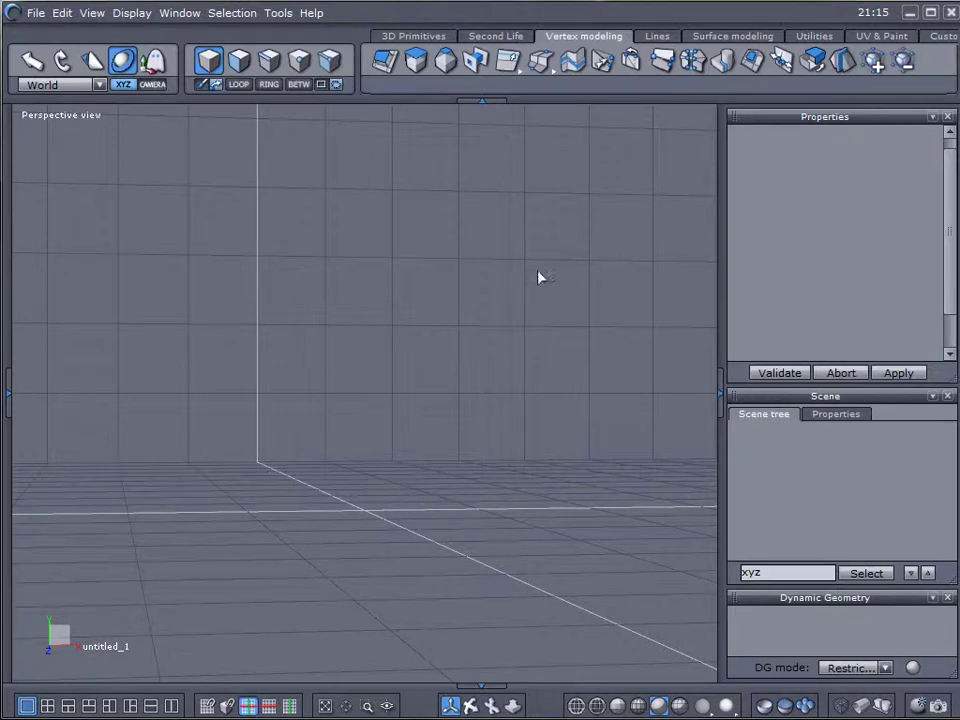
Create a cube about 4.9 units per side, centred near X -9.6, Y 5.4, Z 0.
{"action": "middle_click_drag", "start_coordinate": [558, 320], "coordinate": [540, 356]}
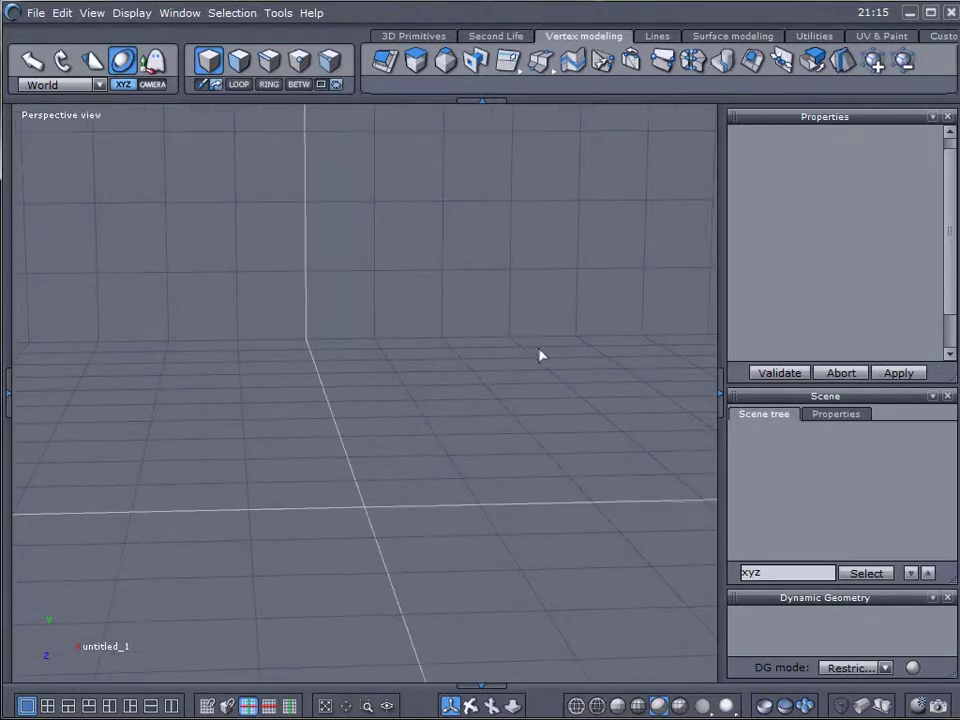
{"action": "middle_click_drag", "start_coordinate": [342, 281], "coordinate": [371, 406]}
{"action": "right_click_drag", "start_coordinate": [370, 406], "coordinate": [433, 408]}
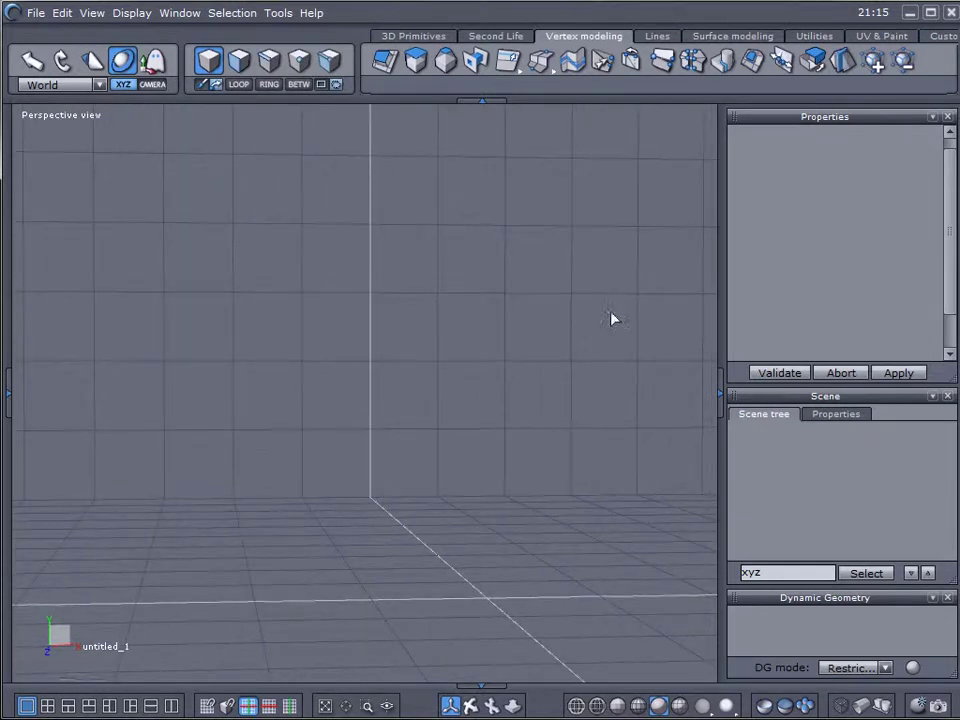
{"action": "left_click", "coordinate": [414, 36]}
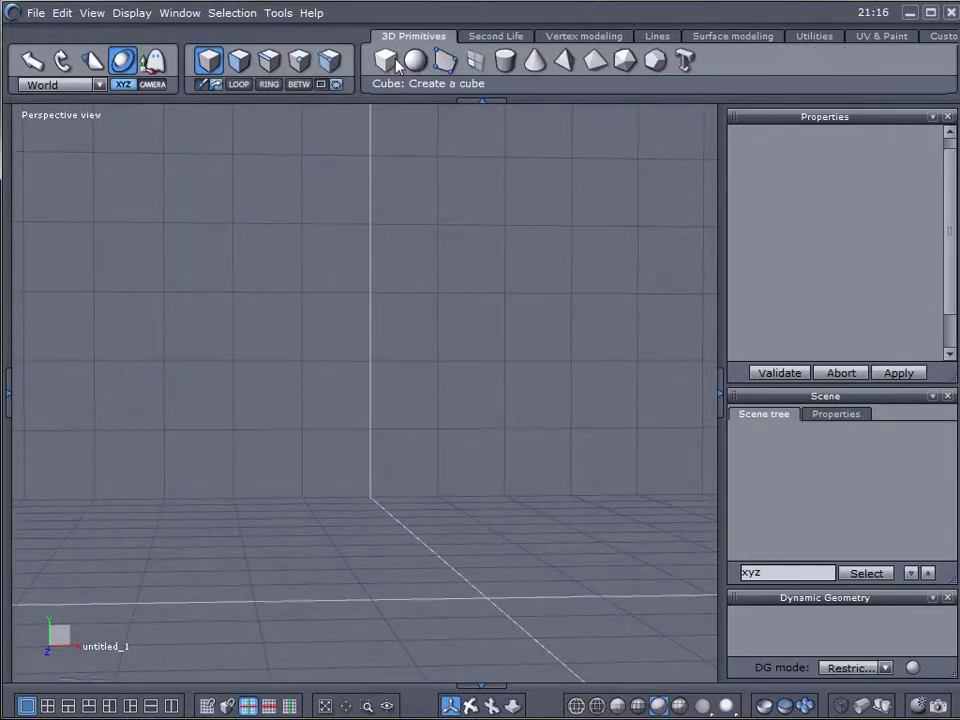
{"action": "left_click", "coordinate": [385, 60]}
{"action": "left_click", "coordinate": [266, 424]}
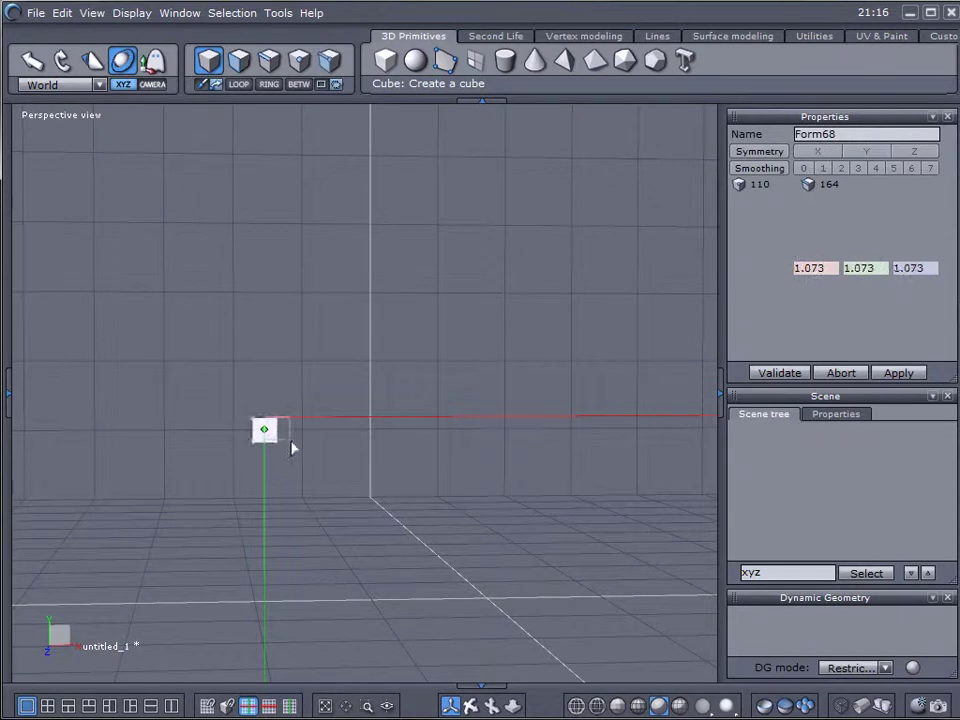
{"action": "left_click", "coordinate": [381, 486]}
{"action": "right_click_drag", "start_coordinate": [561, 540], "coordinate": [527, 603]}
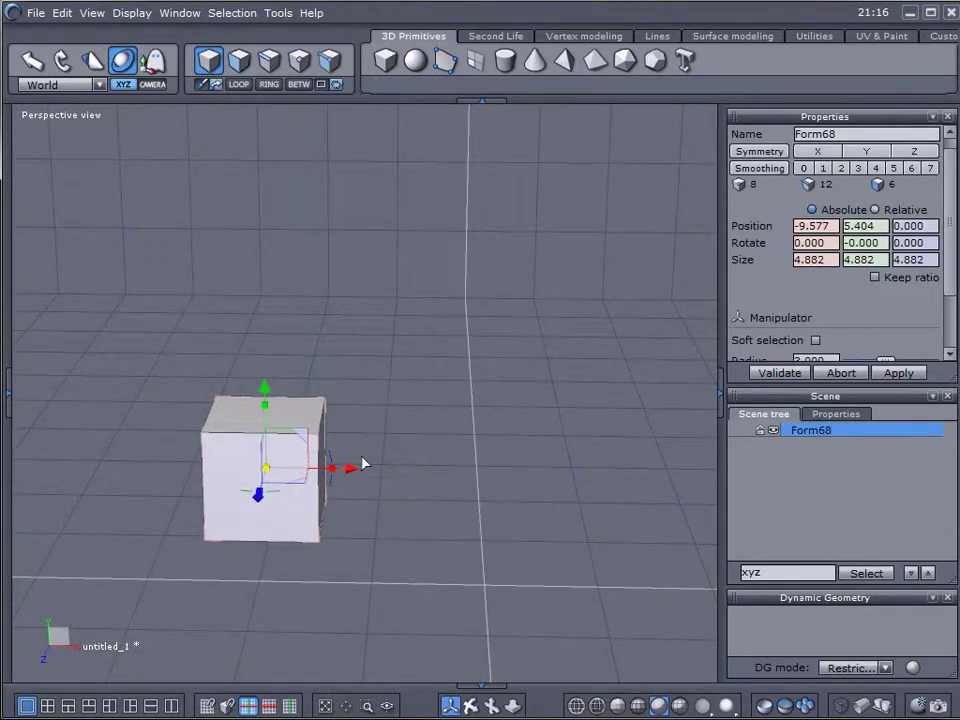
Try pasting a linked clone of the cube about 6 units along X, and delete it.
{"action": "key", "text": "ctrl+v"}
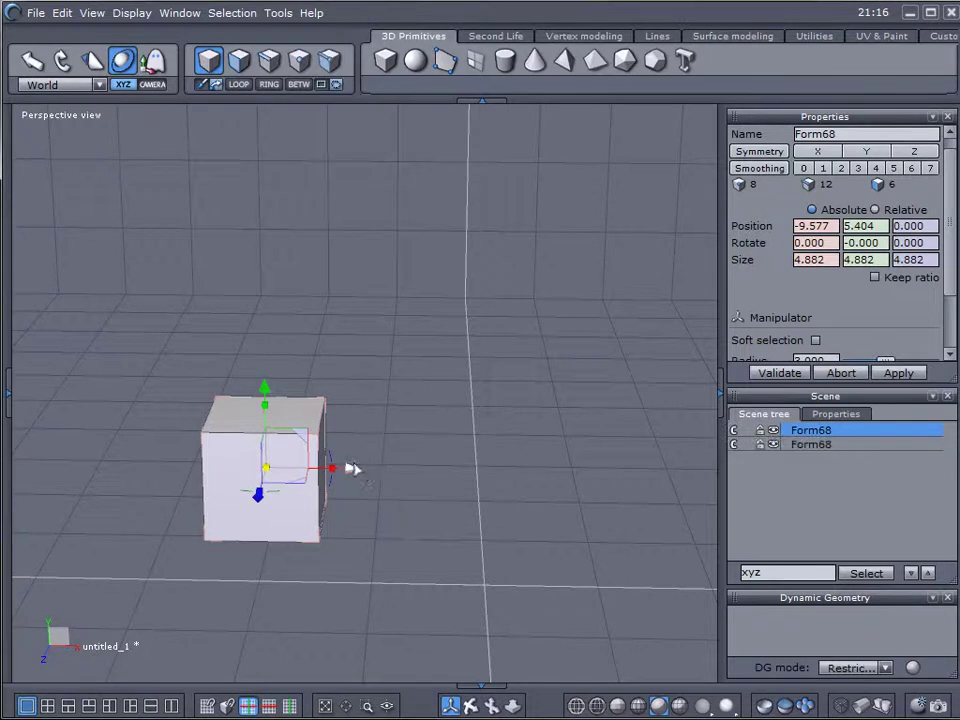
{"action": "left_click_drag", "start_coordinate": [352, 468], "coordinate": [491, 476]}
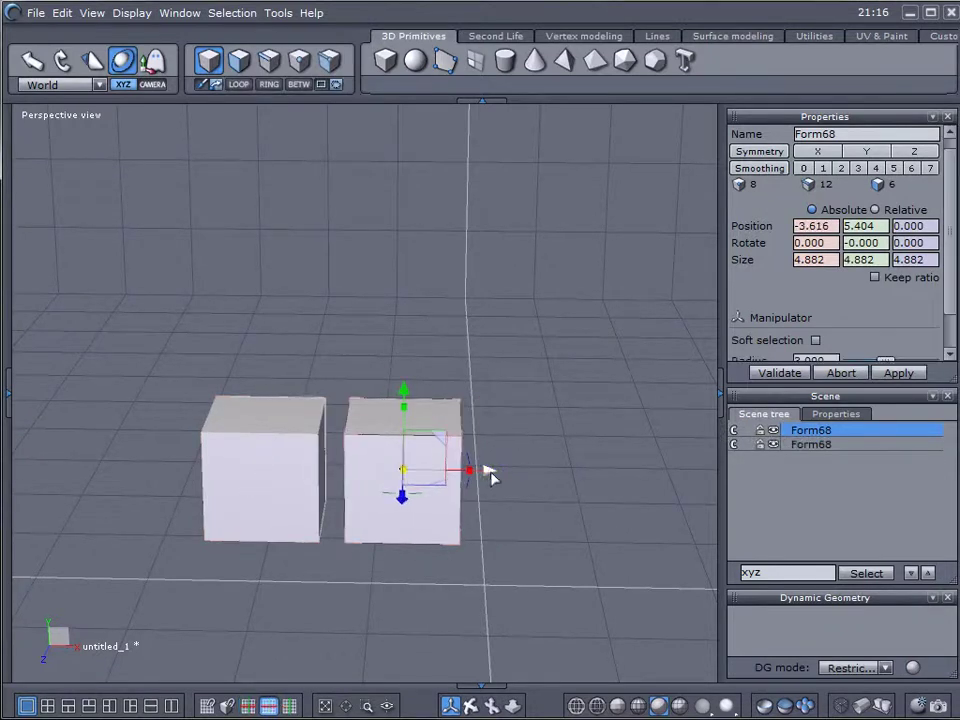
{"action": "key", "text": "Delete"}
{"action": "left_click", "coordinate": [296, 469]}
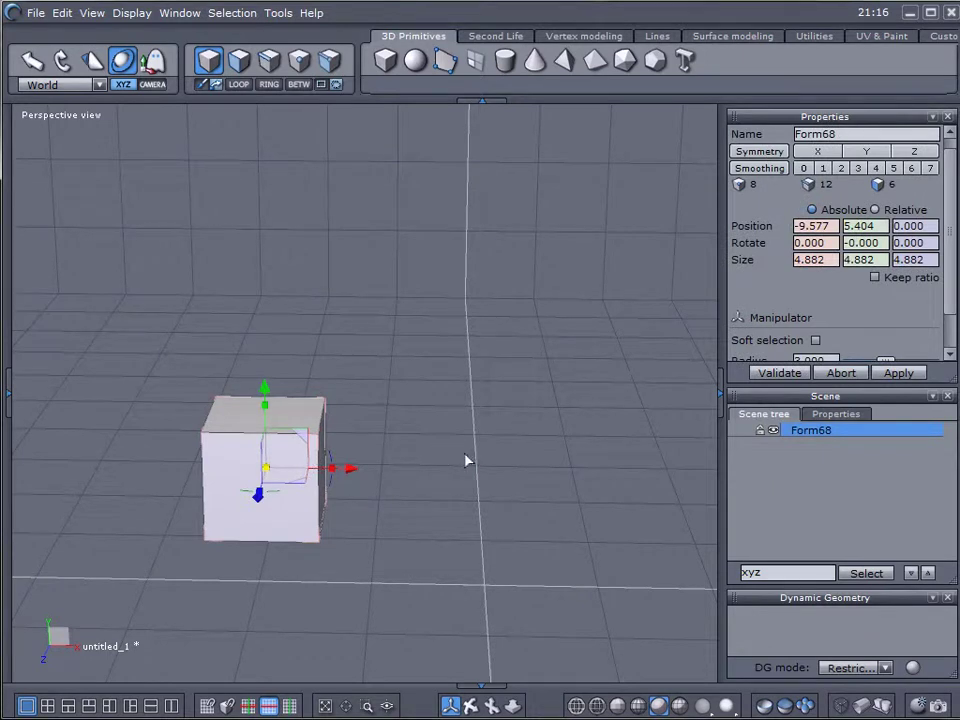
Duplicate the cube to about X -3.5 and enlarge the original to about 5.3 units per side.
{"action": "key", "text": "ctrl+d"}
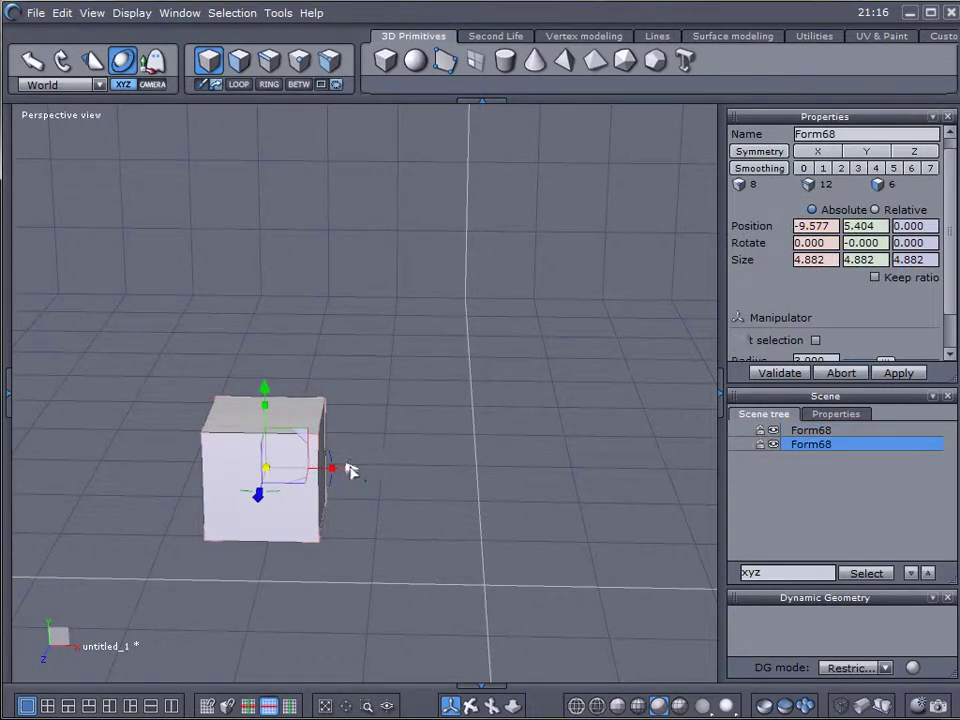
{"action": "left_click_drag", "start_coordinate": [350, 470], "coordinate": [510, 484]}
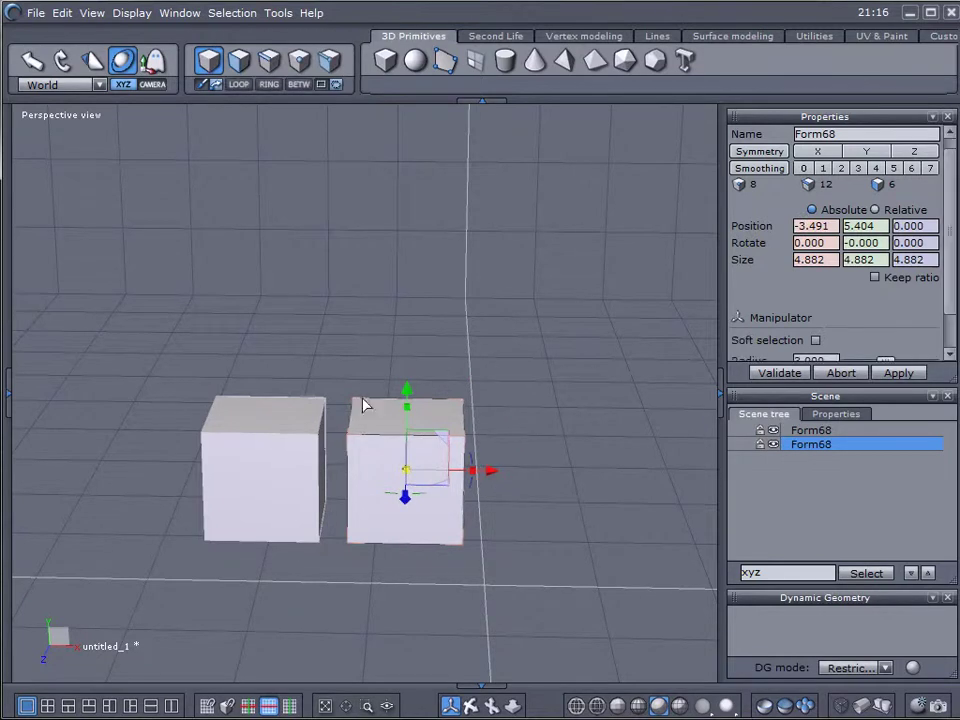
{"action": "left_click", "coordinate": [282, 467]}
{"action": "left_click_drag", "start_coordinate": [268, 467], "coordinate": [290, 472]}
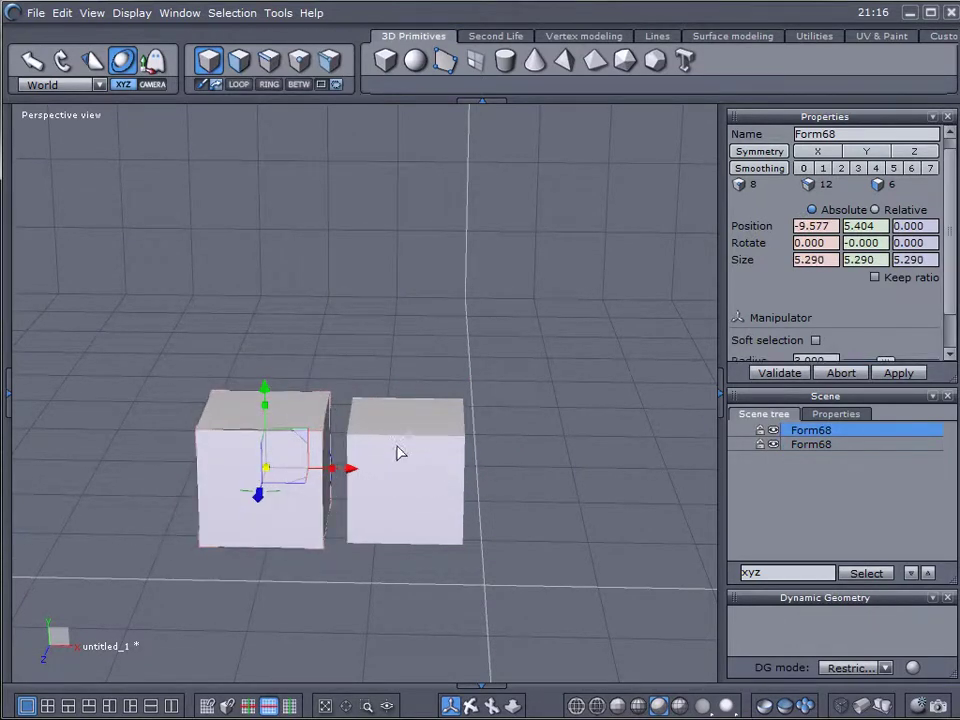
Clone the enlarged cube along X to beyond the duplicate, and scale the original to about 5.6 units.
{"action": "left_click_drag", "start_coordinate": [352, 472], "coordinate": [658, 486], "text": "shift"}
{"action": "left_click", "coordinate": [272, 469]}
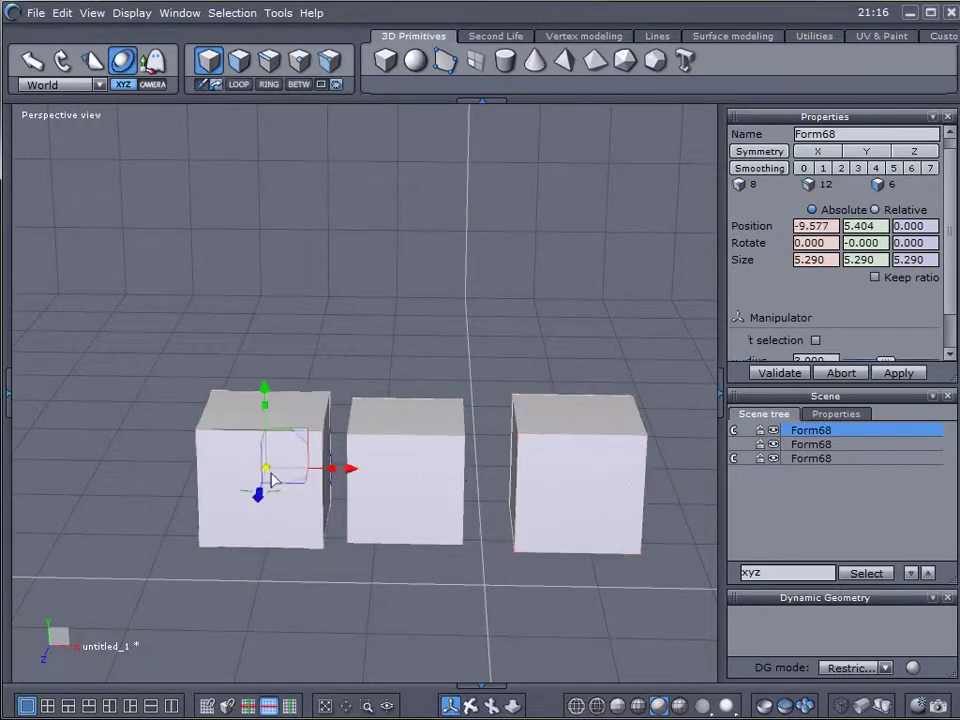
{"action": "left_click_drag", "start_coordinate": [272, 469], "coordinate": [296, 476]}
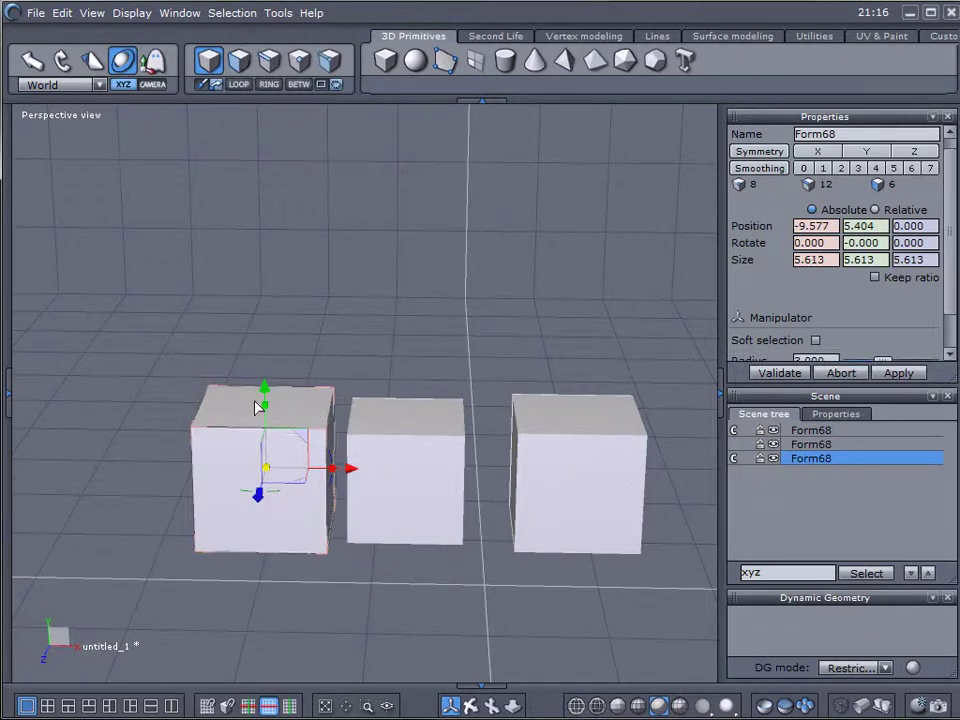
Raise the top face of the original cube along Y to about 12.6.
{"action": "left_click", "coordinate": [239, 60]}
{"action": "left_click", "coordinate": [281, 392]}
{"action": "left_click_drag", "start_coordinate": [264, 328], "coordinate": [272, 234]}
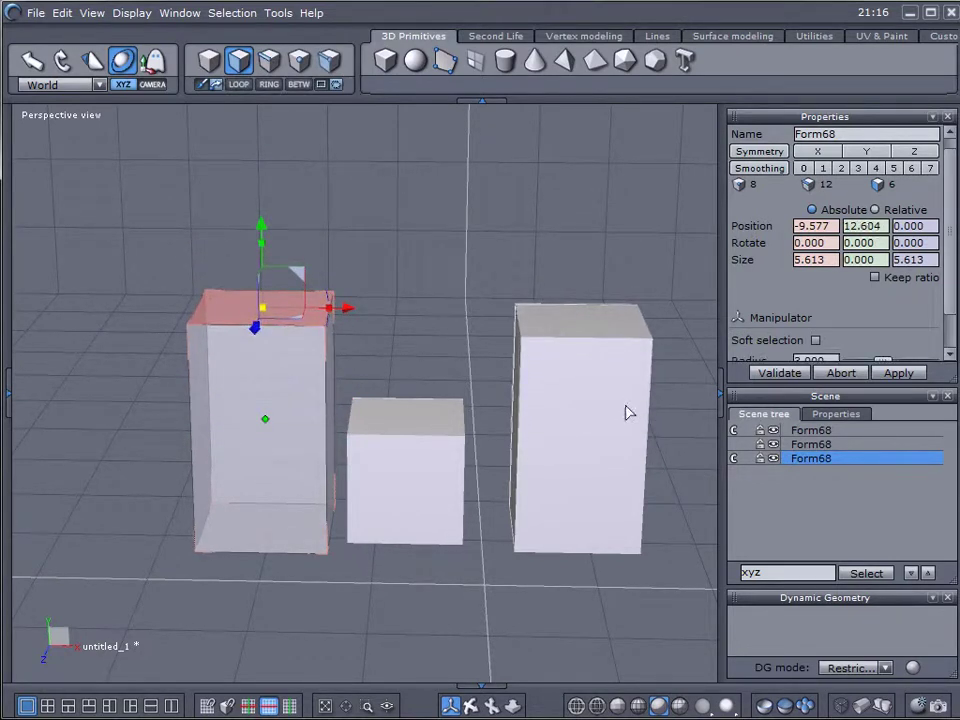
Start a new scene and create a cube about 5.3 units per side near X -5.5, Y 4.1.
{"action": "key", "text": "ctrl"}
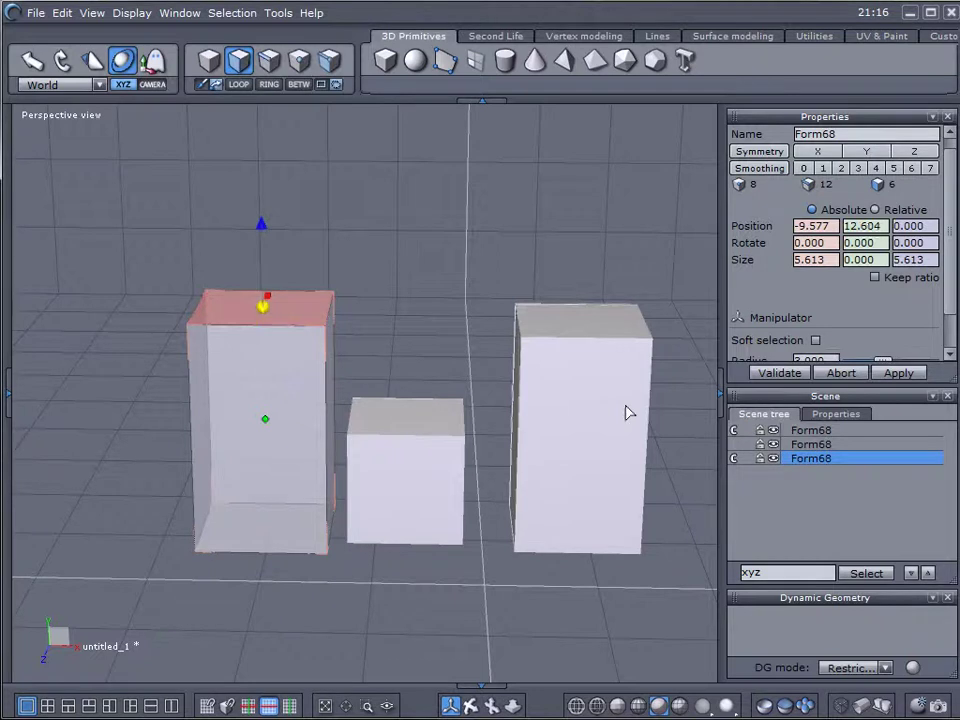
{"action": "key", "text": "ctrl+n"}
{"action": "middle_click_drag", "start_coordinate": [566, 388], "coordinate": [375, 331]}
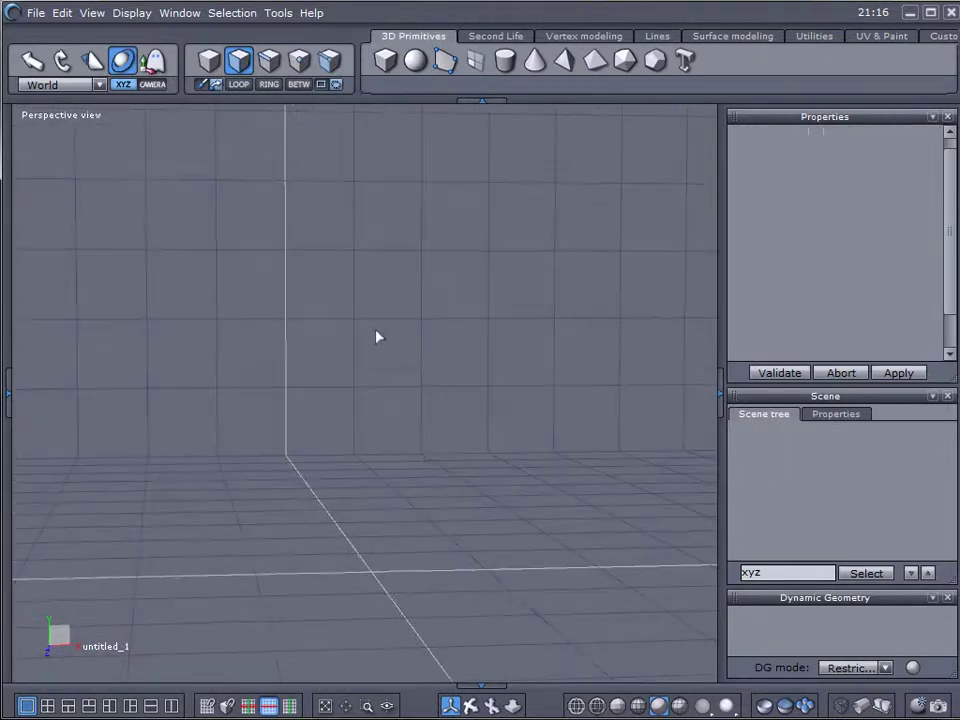
{"action": "left_click", "coordinate": [385, 60]}
{"action": "left_click_drag", "start_coordinate": [247, 425], "coordinate": [369, 491]}
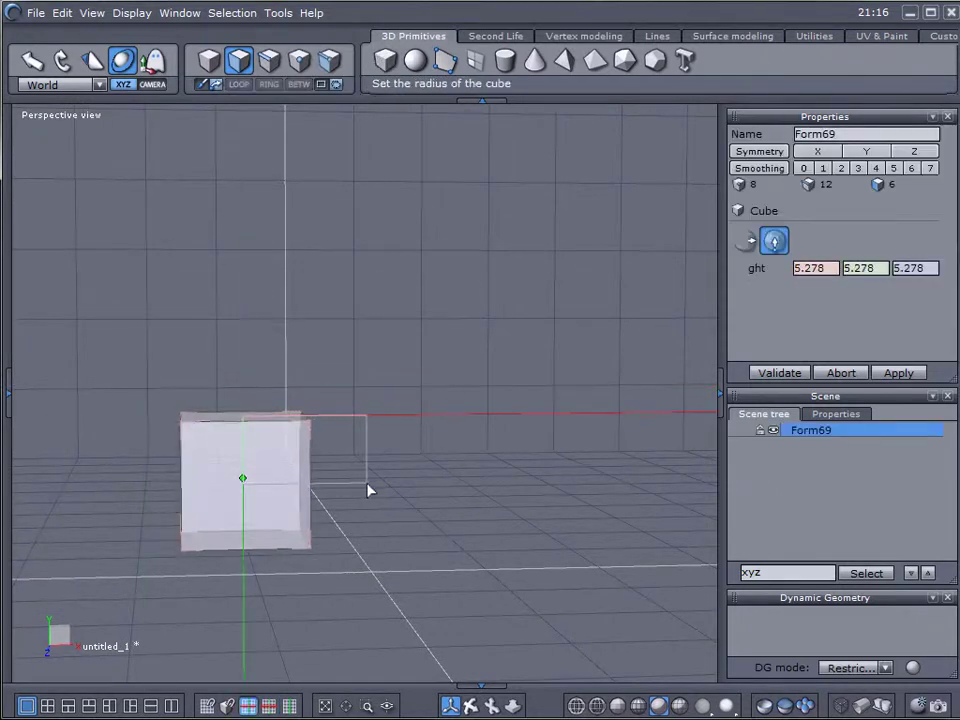
{"action": "left_click", "coordinate": [208, 60]}
{"action": "middle_click_drag", "start_coordinate": [488, 480], "coordinate": [451, 504]}
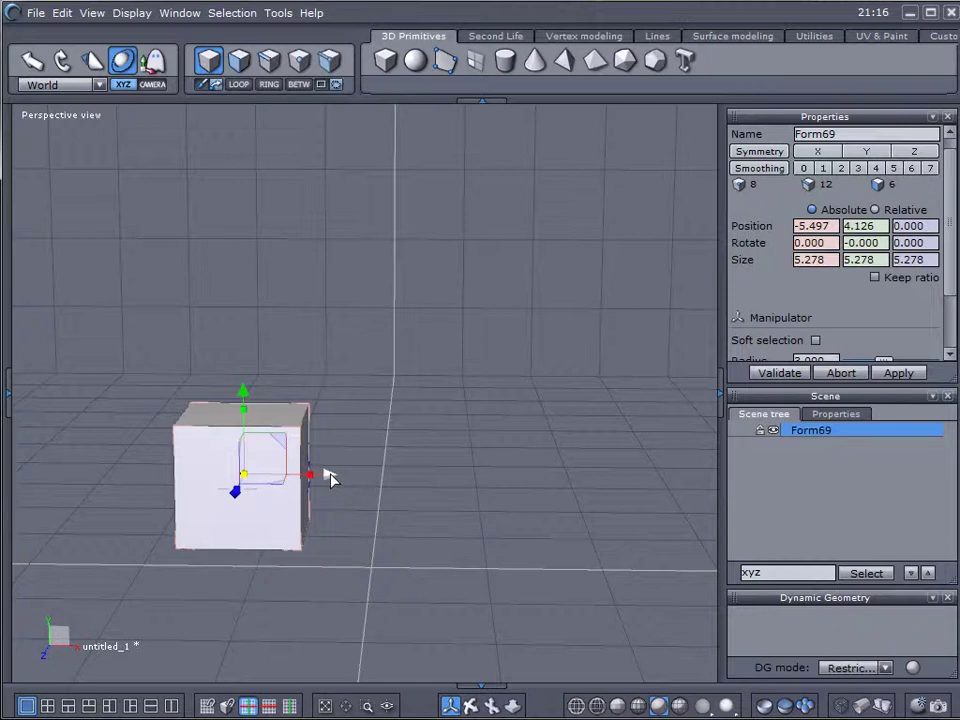
Copy the cube three times in a row along X, ending at about X 12.9, and delete the three copies.
{"action": "left_click_drag", "start_coordinate": [326, 472], "coordinate": [752, 491], "text": "shift"}
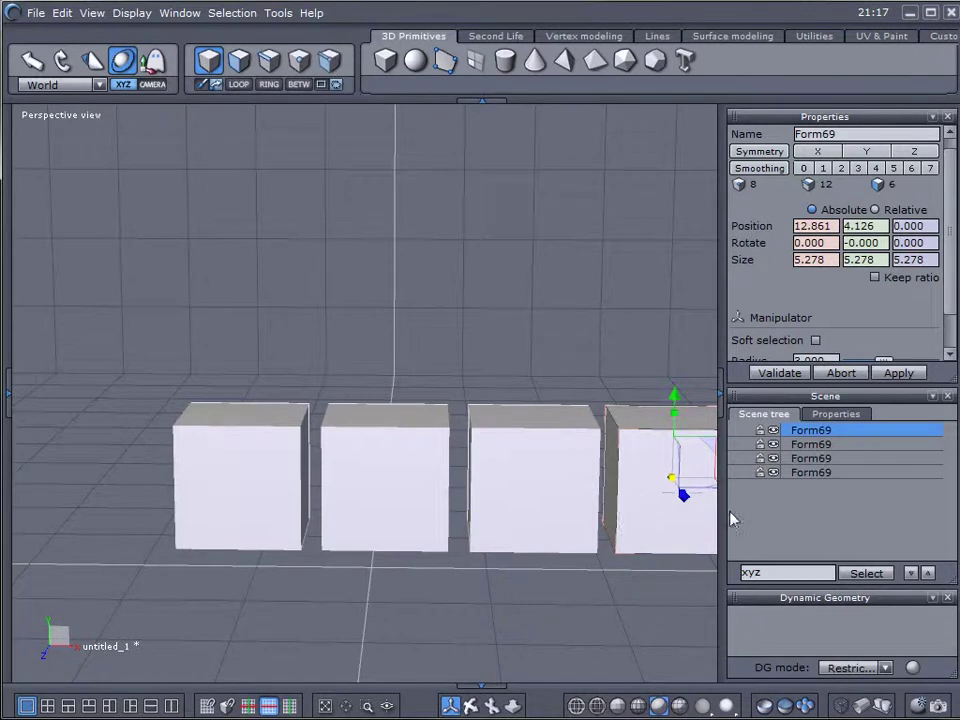
{"action": "key", "text": "Delete"}
{"action": "left_click", "coordinate": [598, 518]}
{"action": "key", "text": "Delete"}
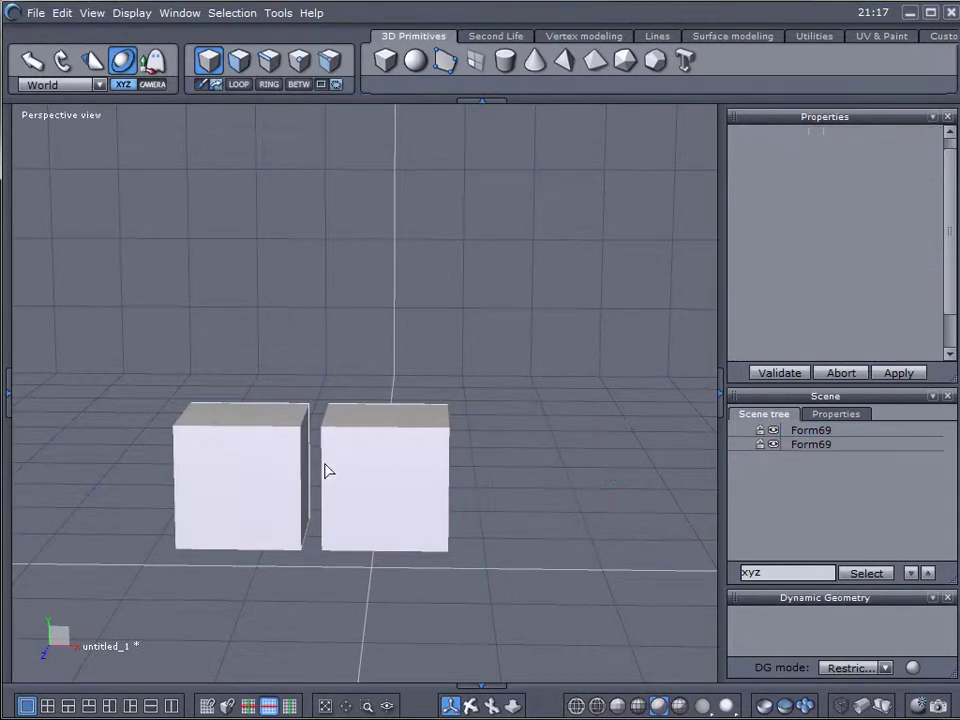
{"action": "left_click", "coordinate": [277, 456]}
{"action": "left_click", "coordinate": [407, 512]}
{"action": "key", "text": "Delete"}
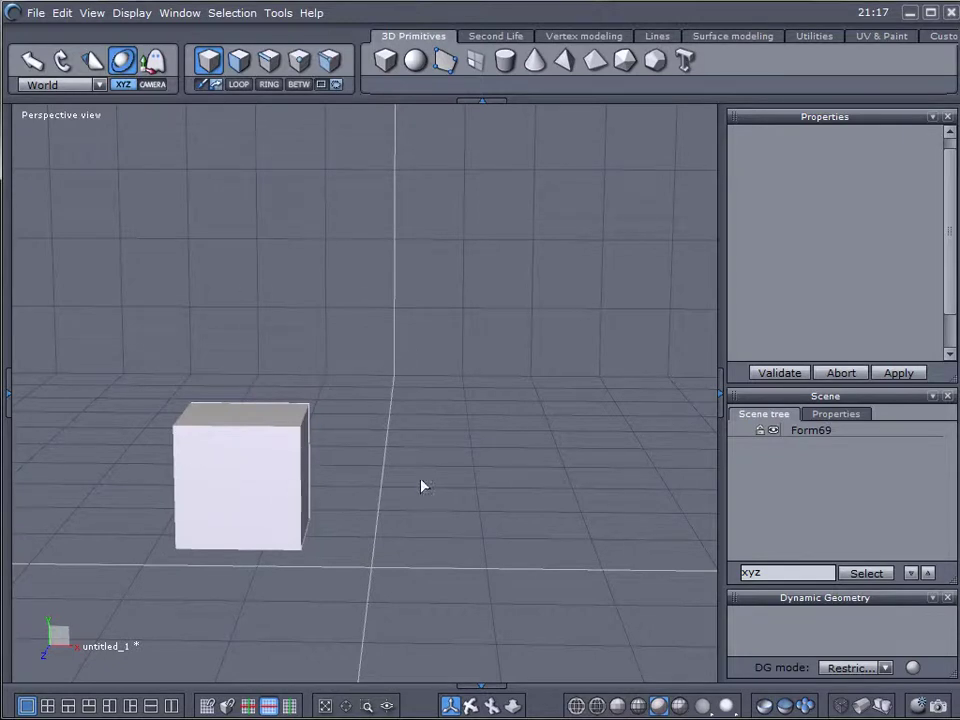
Switch area selection to rectangle mode, select the cube by enclosing it, and clear the selection.
{"action": "right_click_drag", "start_coordinate": [421, 487], "coordinate": [407, 534]}
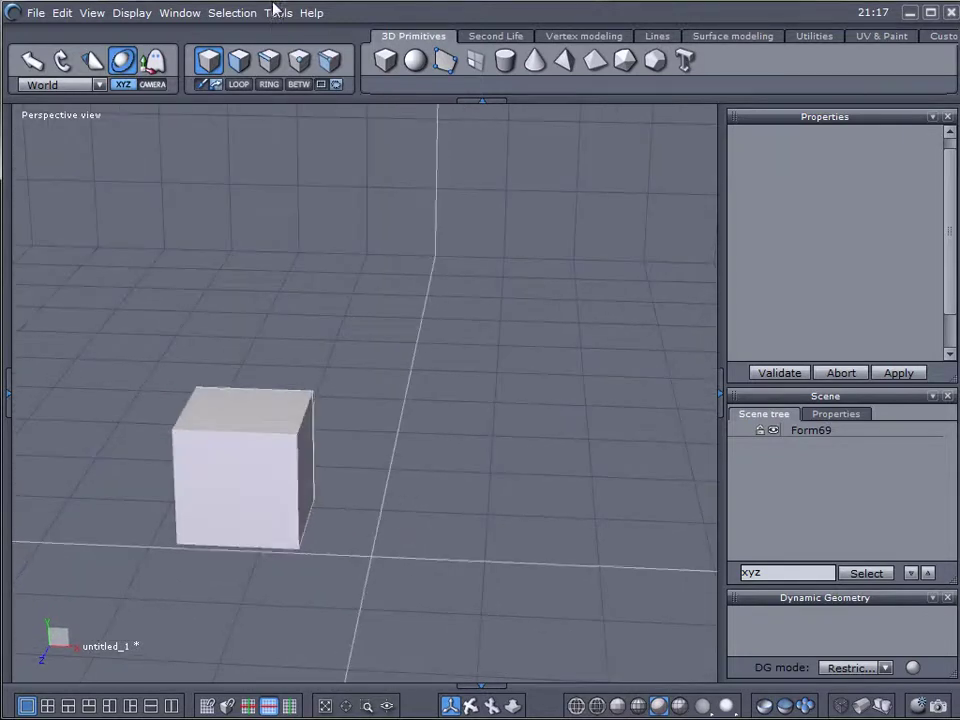
{"action": "left_click", "coordinate": [238, 60]}
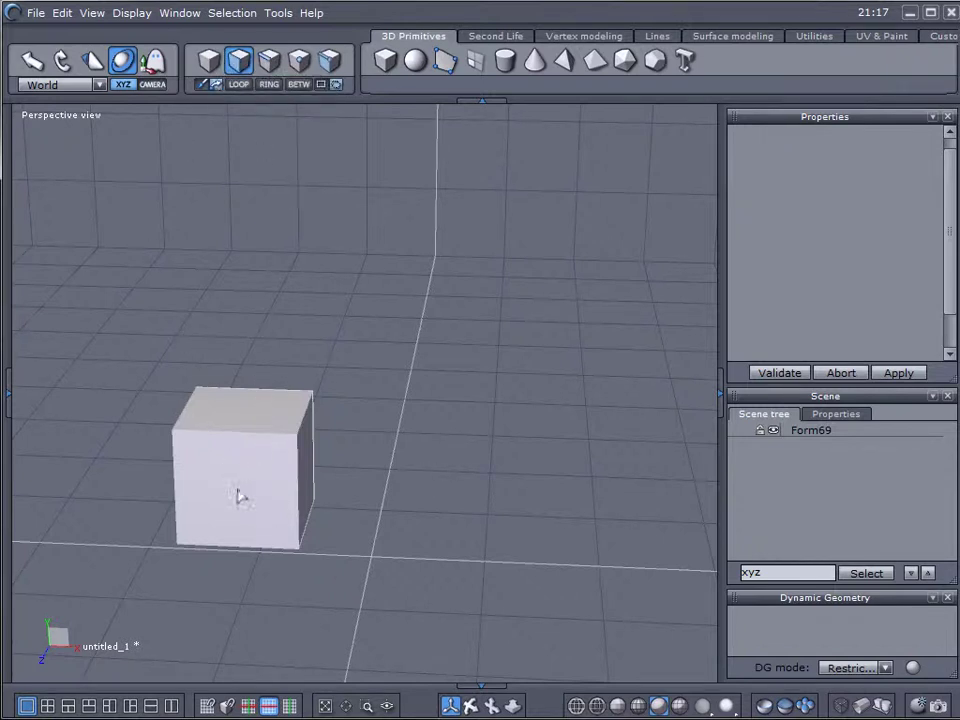
{"action": "mouse_move", "coordinate": [166, 377]}
{"action": "left_mouse_down"}
{"action": "mouse_move", "coordinate": [358, 534]}
{"action": "mouse_move", "coordinate": [370, 533]}
{"action": "left_mouse_up"}
{"action": "left_click", "coordinate": [321, 84]}
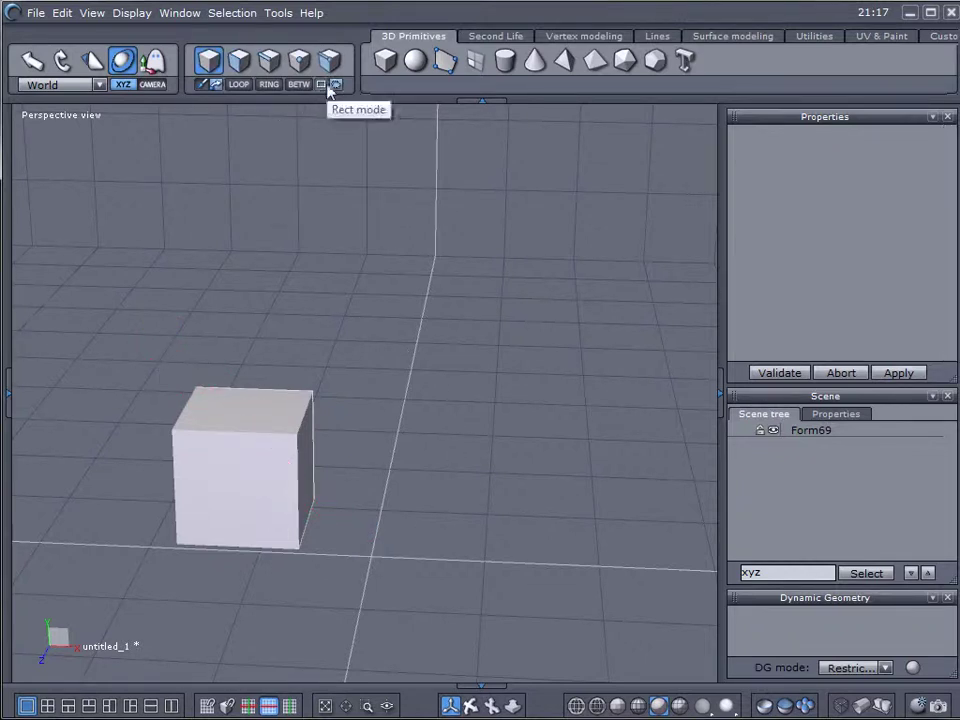
{"action": "mouse_move", "coordinate": [114, 308]}
{"action": "left_mouse_down"}
{"action": "mouse_move", "coordinate": [279, 489]}
{"action": "mouse_move", "coordinate": [389, 573]}
{"action": "left_mouse_up"}
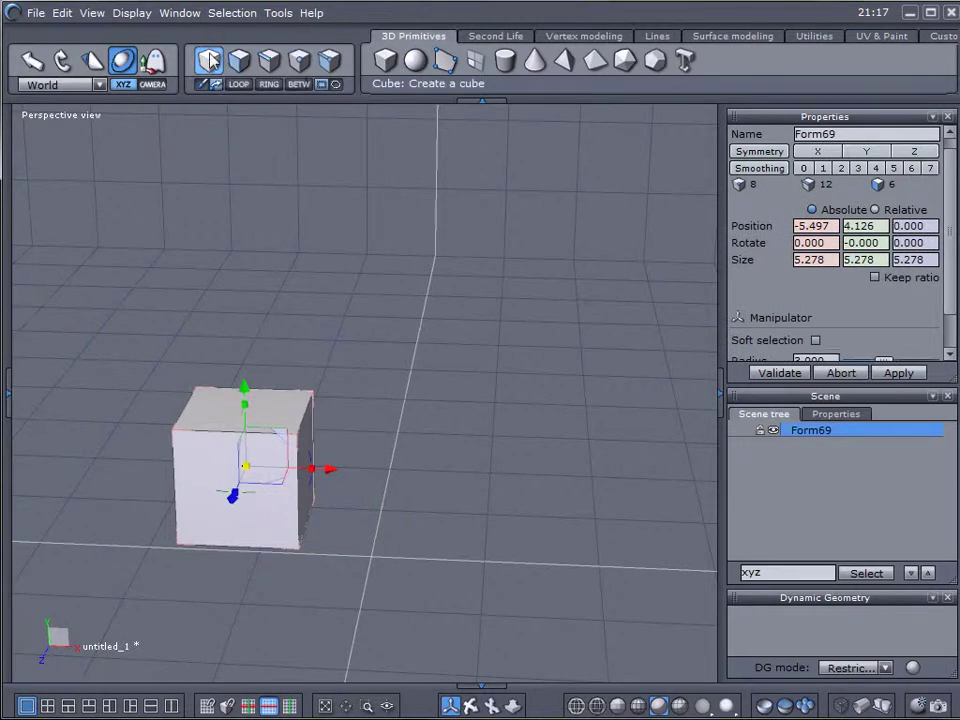
{"action": "left_click", "coordinate": [418, 267]}
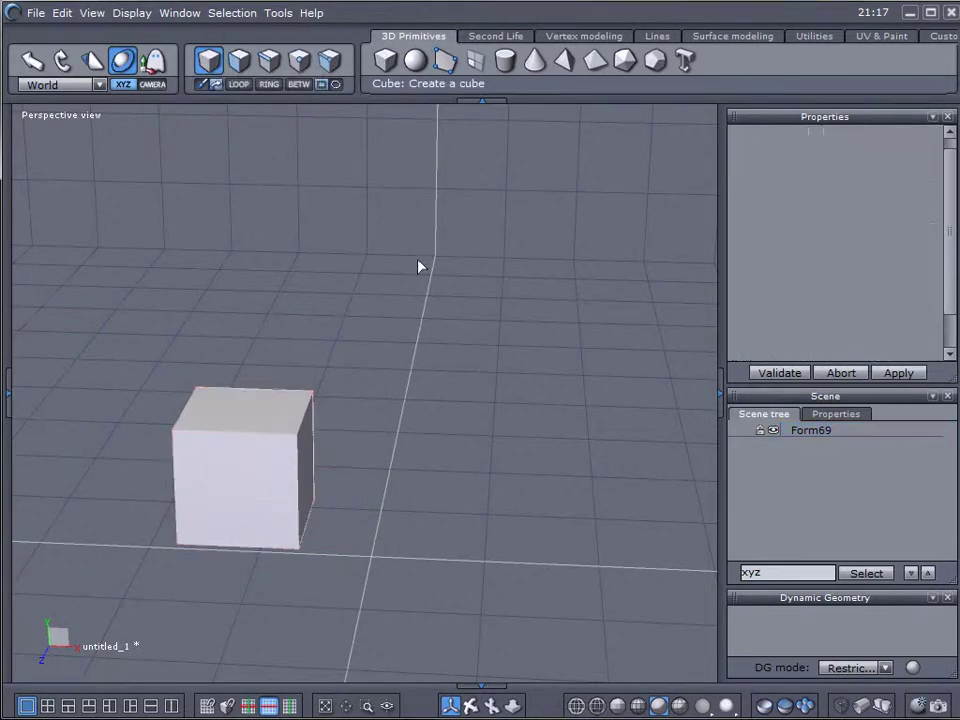
Extrude the cube's positive-X face in three segments, taper a further section to about X 10.5, and flare its end to about 7.5 units.
{"action": "left_click", "coordinate": [239, 60]}
{"action": "left_click", "coordinate": [207, 62]}
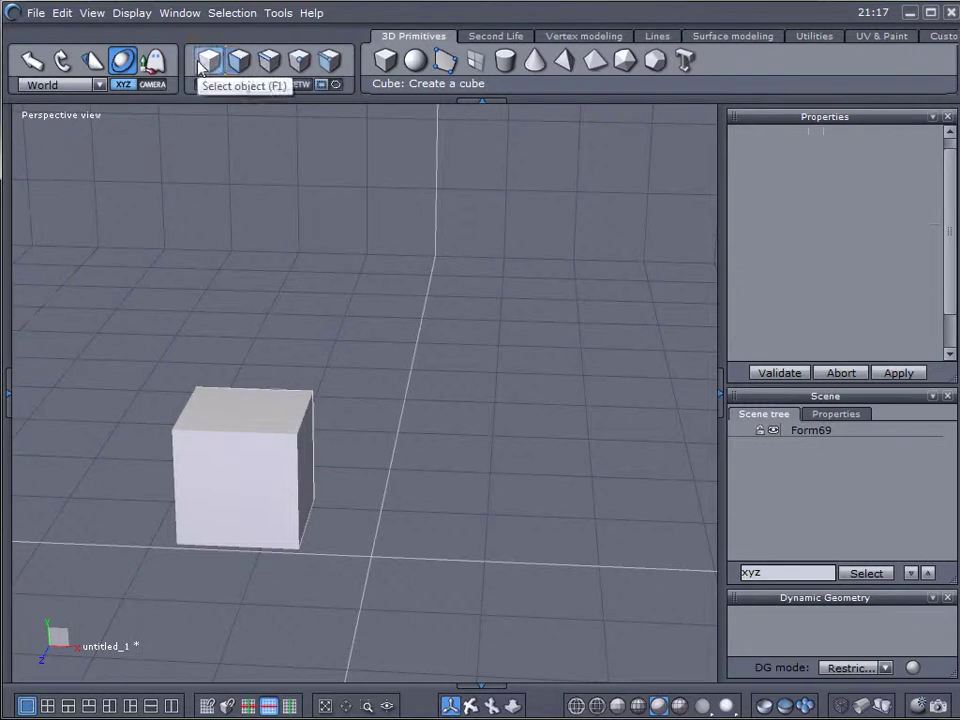
{"action": "left_click", "coordinate": [295, 465]}
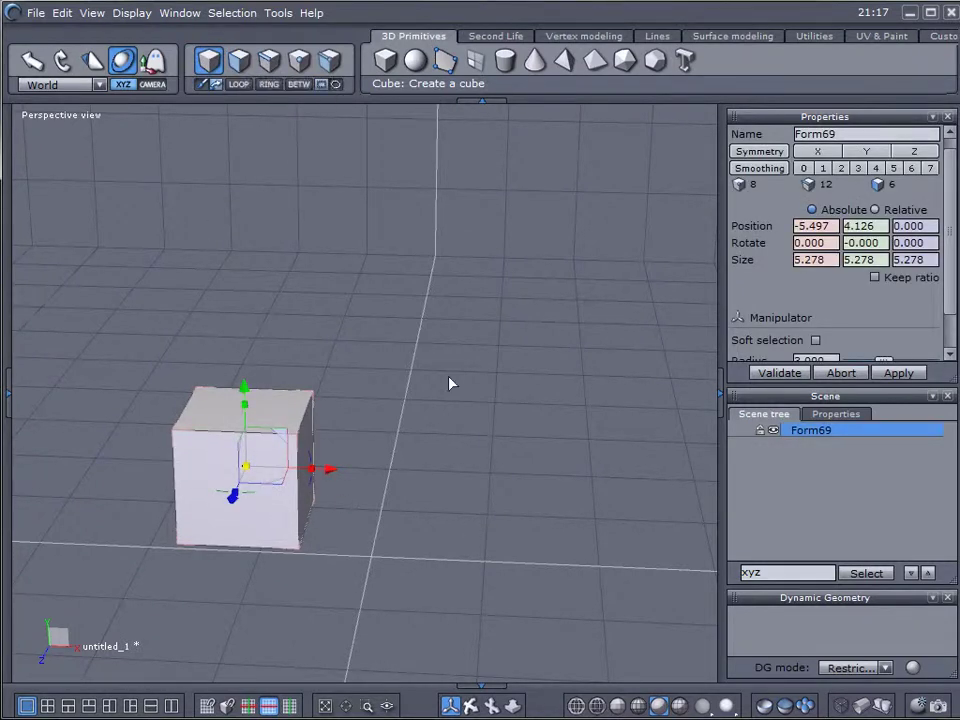
{"action": "left_click", "coordinate": [237, 60]}
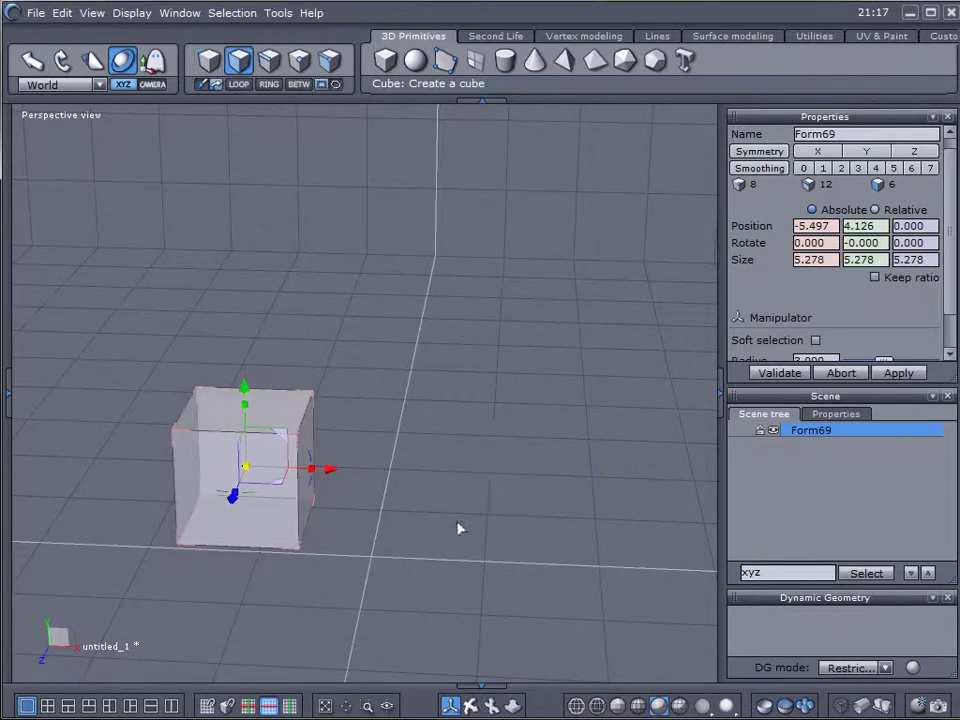
{"action": "middle_click_drag", "start_coordinate": [437, 528], "coordinate": [447, 499]}
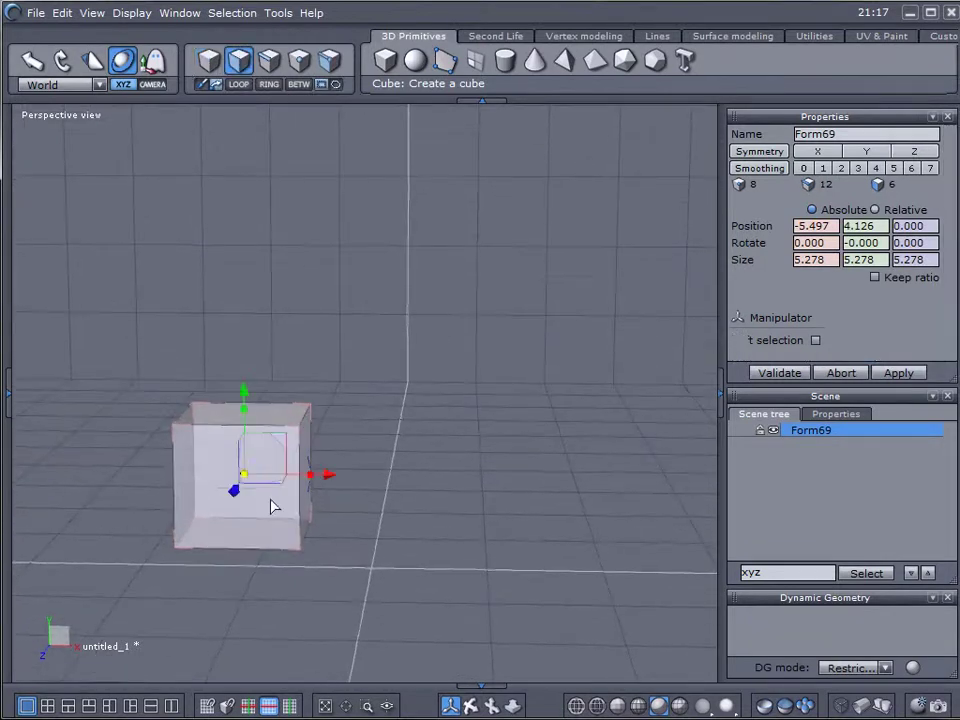
{"action": "left_click", "coordinate": [305, 440]}
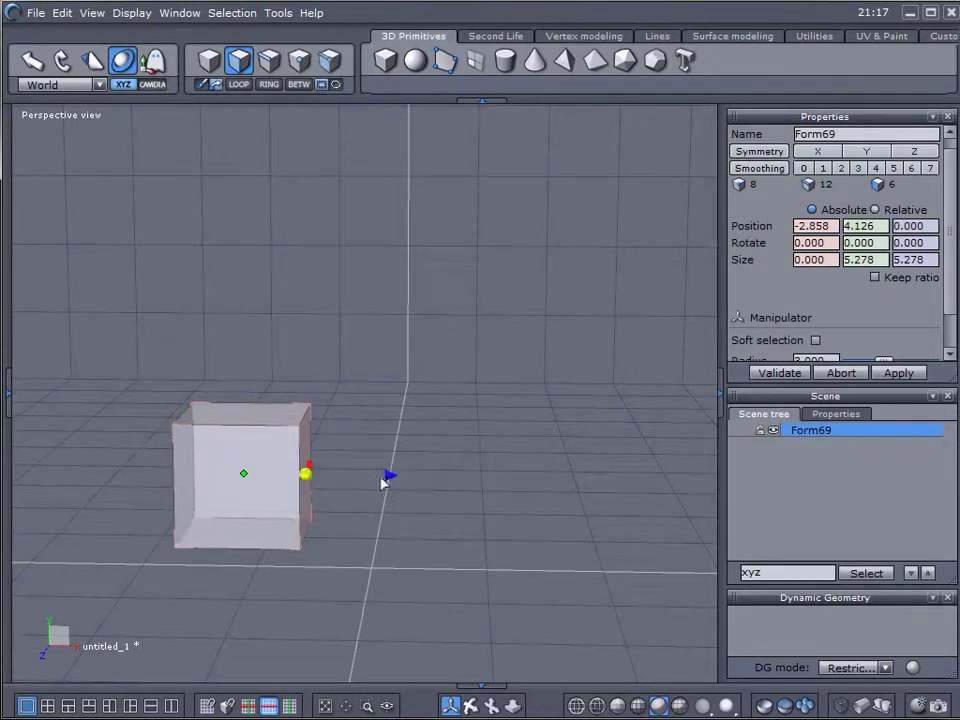
{"action": "left_click_drag", "start_coordinate": [388, 474], "coordinate": [596, 480], "text": "shift"}
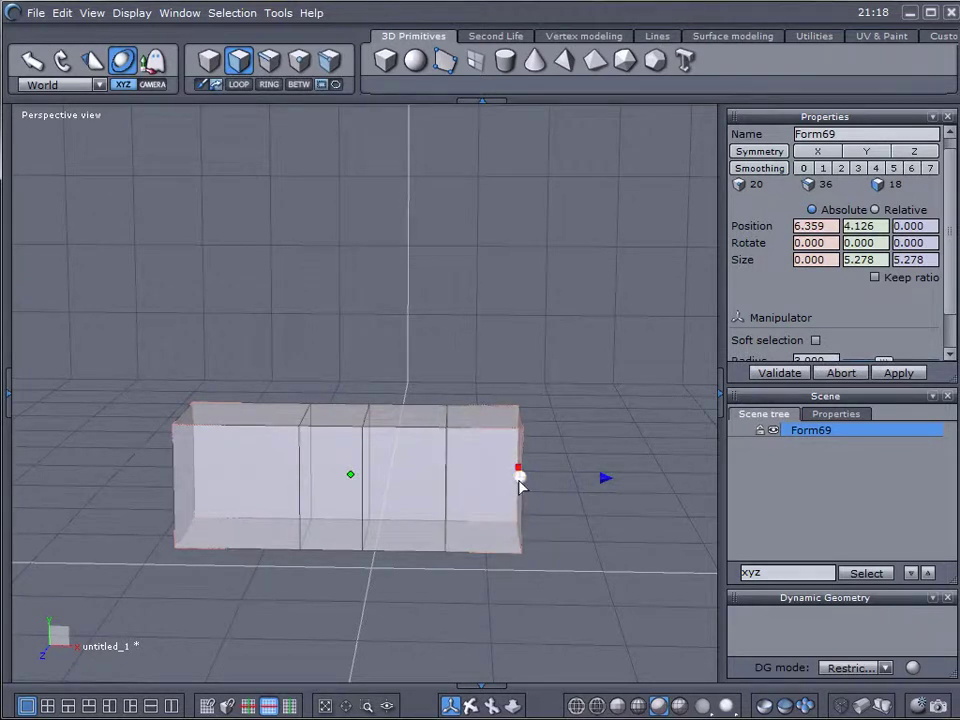
{"action": "left_click_drag", "start_coordinate": [520, 484], "coordinate": [583, 296], "text": "shift"}
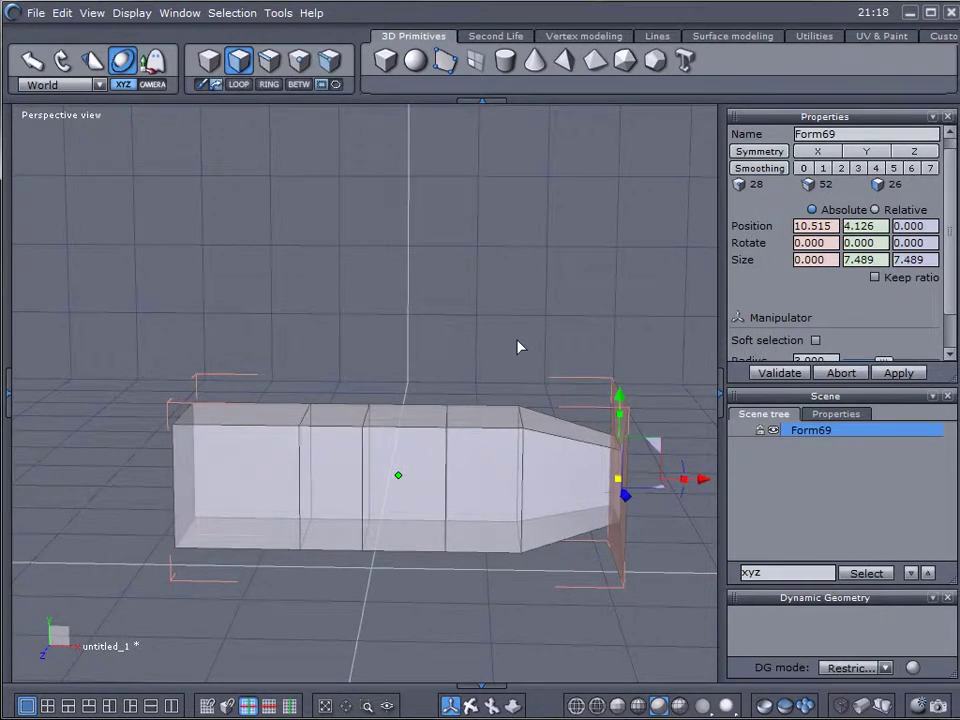
Delete the entire extruded object from the scene.
{"action": "left_click", "coordinate": [209, 60]}
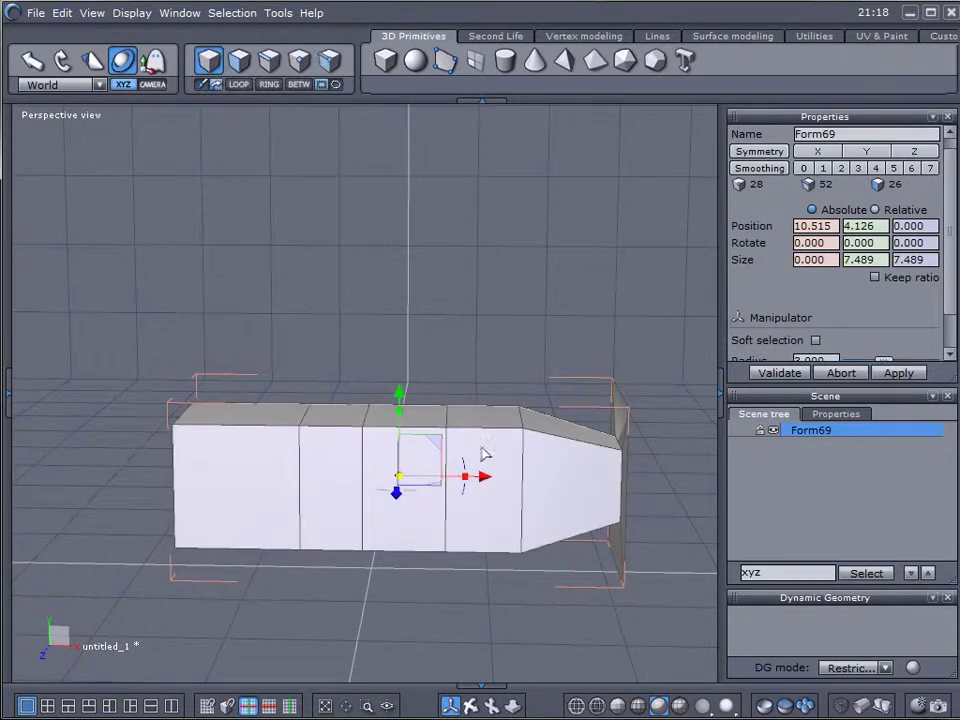
{"action": "key", "text": "Delete"}
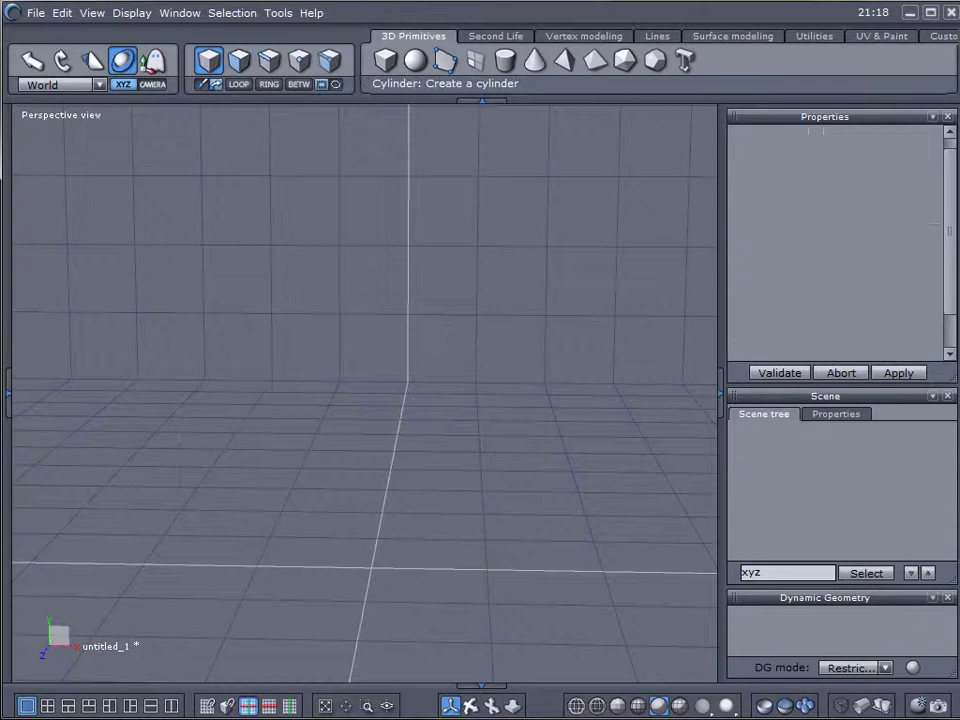
Create a cube about 3.2 units in size, centred at about X -7.6 and Y 7.4.
{"action": "left_click", "coordinate": [382, 72]}
{"action": "left_click", "coordinate": [194, 394]}
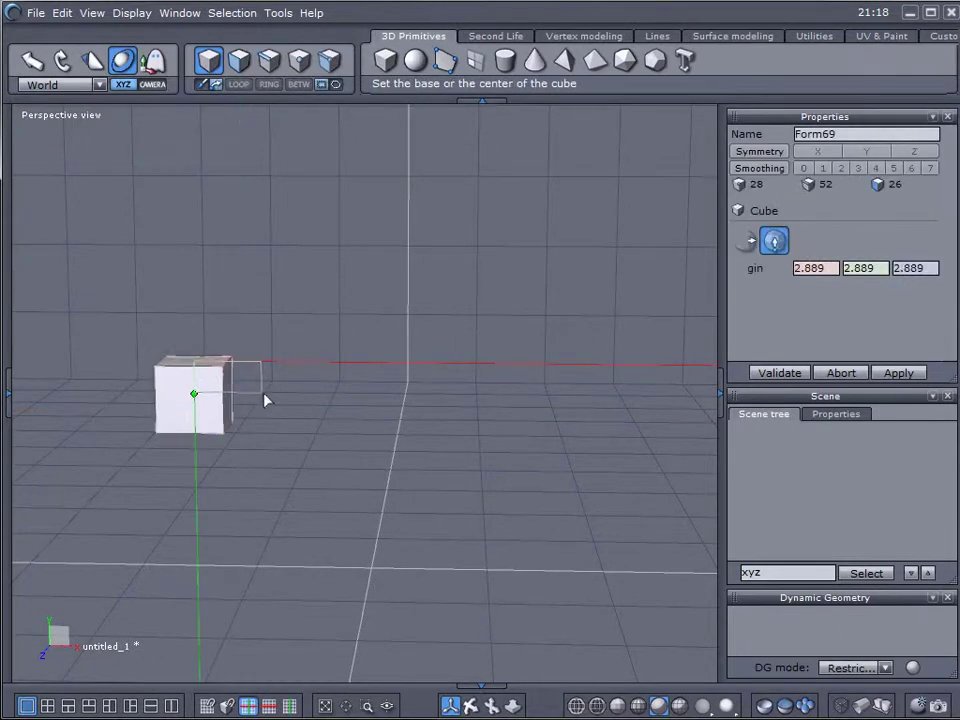
{"action": "left_click", "coordinate": [269, 396]}
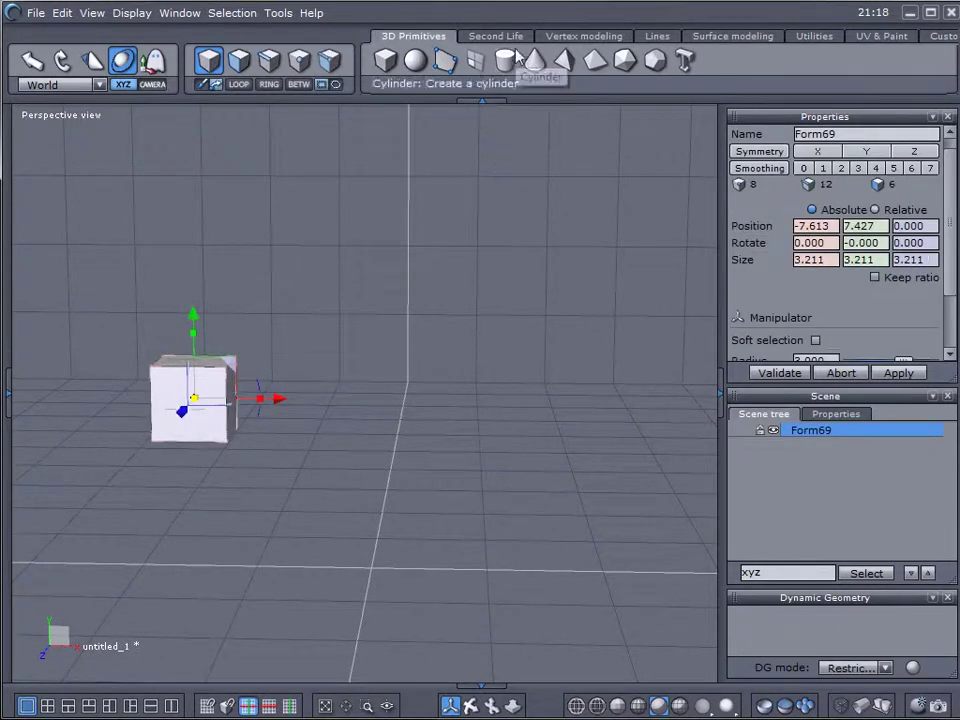
Sweep the cube's positive-X face through eight sections along a rising S-curve, ending at about X 9.2 and about 5.3 units higher.
{"action": "left_click", "coordinate": [584, 36]}
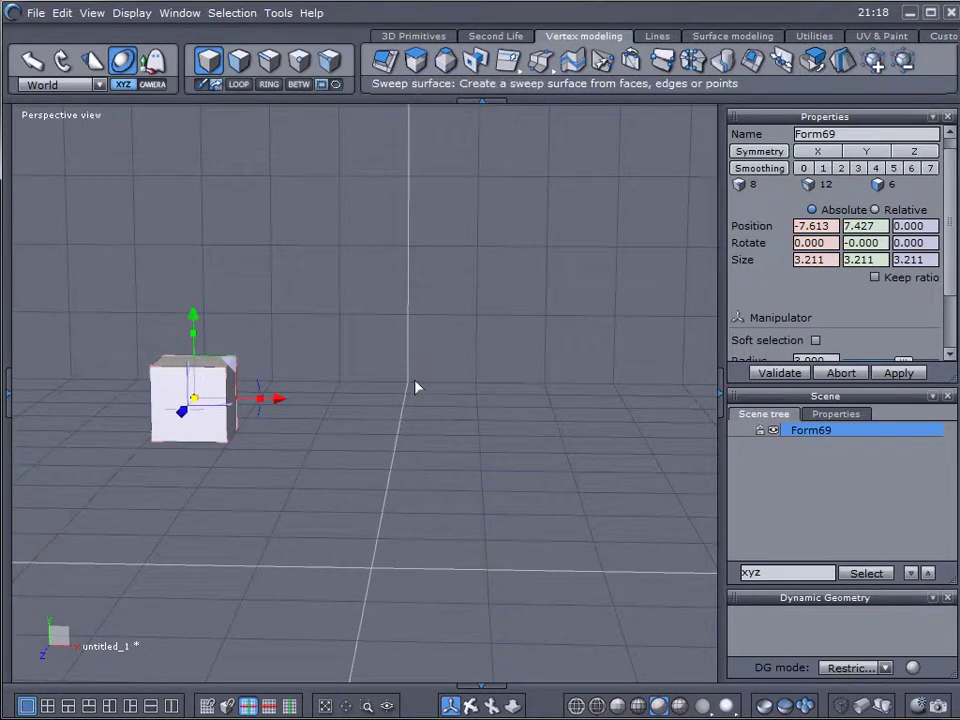
{"action": "middle_click_drag", "start_coordinate": [415, 382], "coordinate": [345, 403]}
{"action": "left_click", "coordinate": [240, 62]}
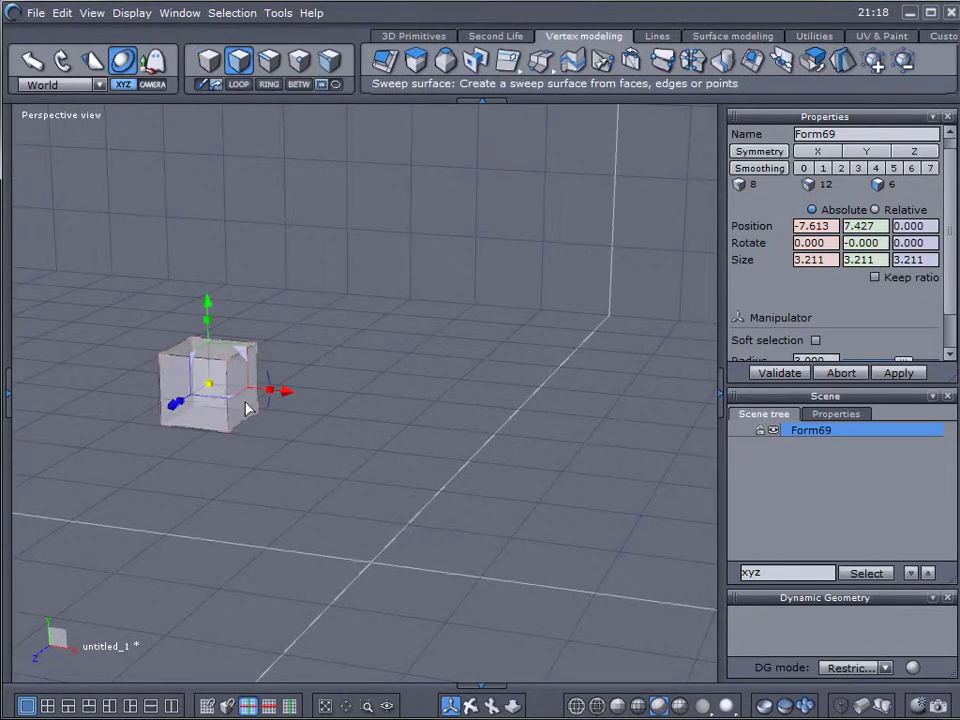
{"action": "left_click", "coordinate": [246, 405]}
{"action": "middle_click_drag", "start_coordinate": [289, 435], "coordinate": [378, 521]}
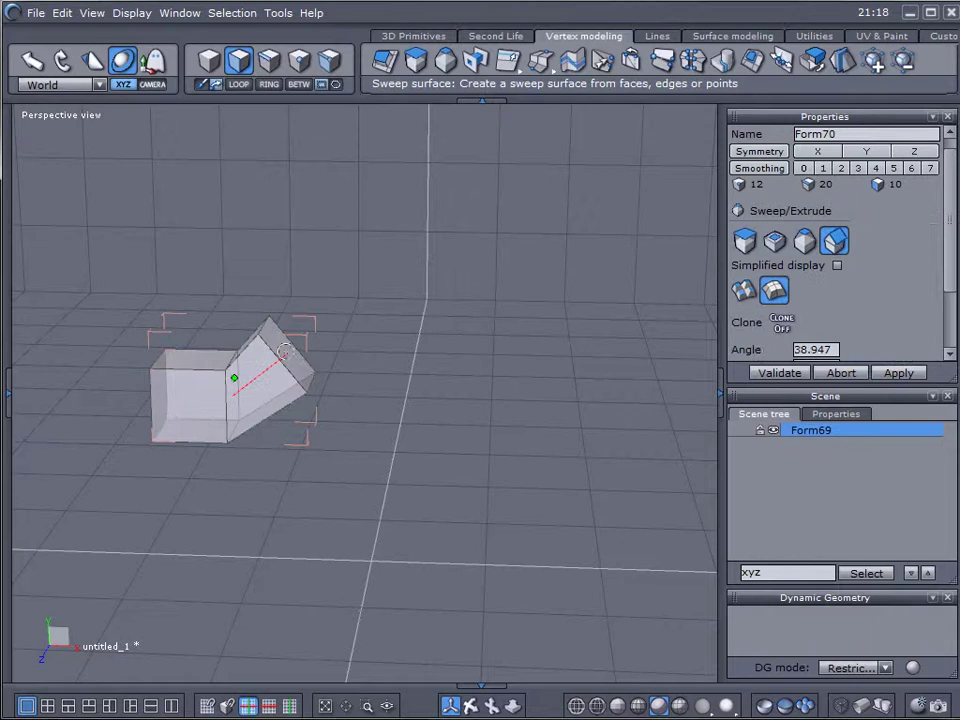
{"action": "left_click_drag", "start_coordinate": [284, 352], "coordinate": [594, 283]}
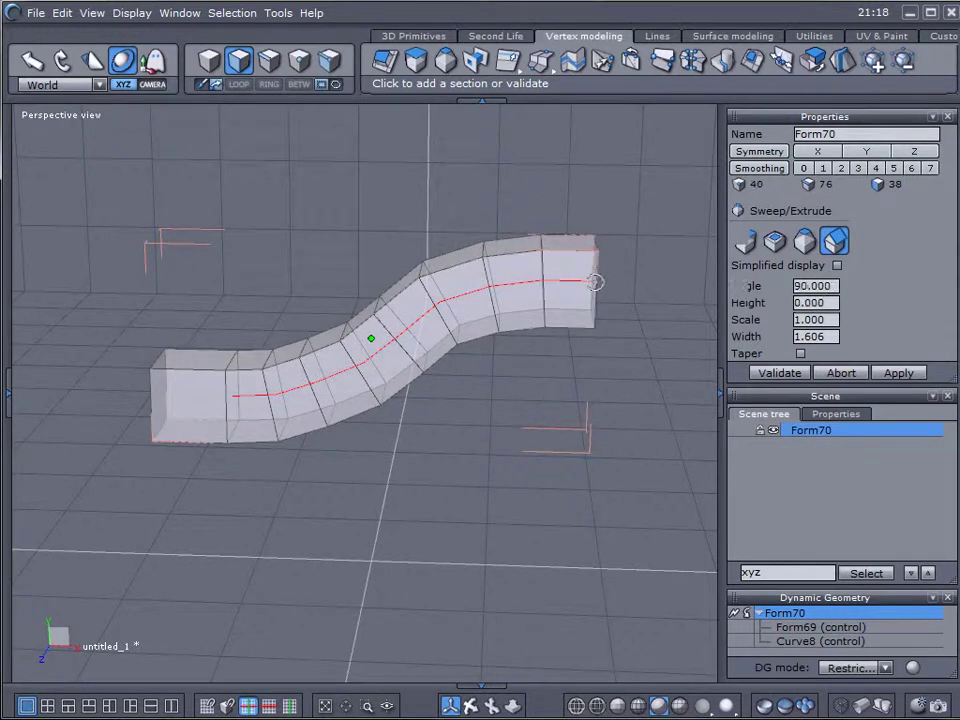
{"action": "key", "text": "space"}
Stretch the whole swept object along Z to about 9.6 units wide.
{"action": "middle_click_drag", "start_coordinate": [305, 516], "coordinate": [477, 404]}
{"action": "left_click_drag", "start_coordinate": [438, 346], "coordinate": [633, 415]}
{"action": "middle_click_drag", "start_coordinate": [633, 415], "coordinate": [325, 476]}
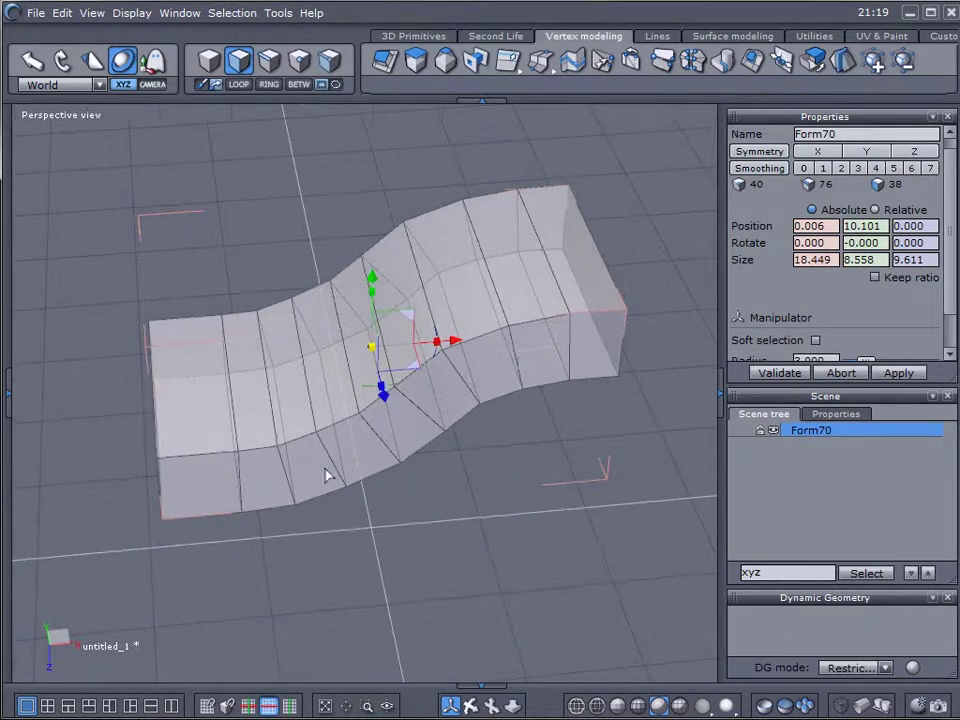
{"action": "left_click", "coordinate": [208, 60]}
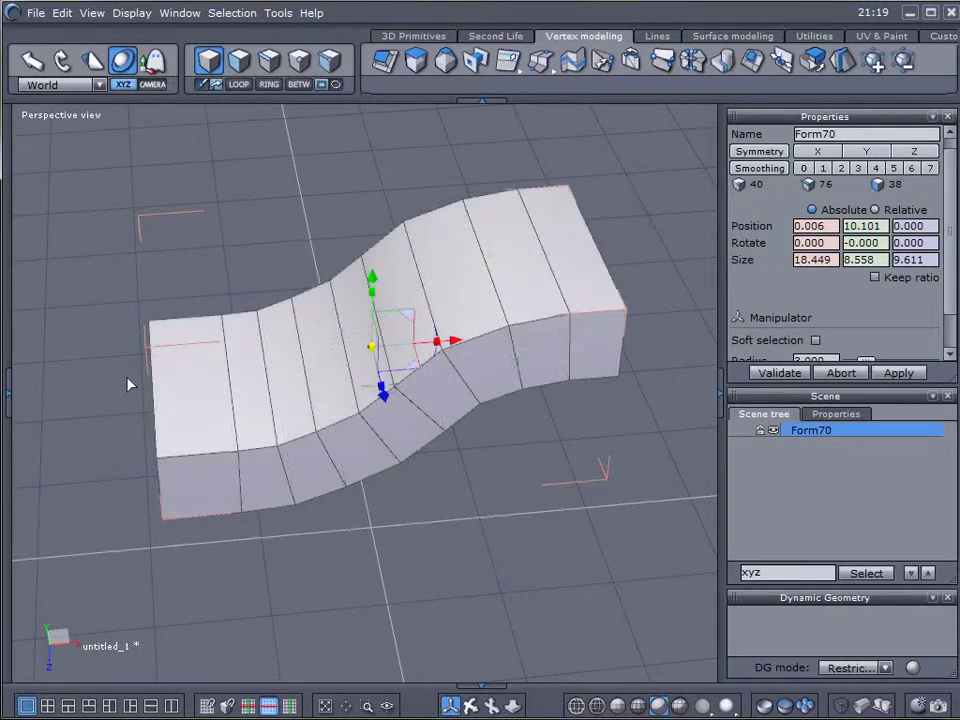
{"action": "middle_click_drag", "start_coordinate": [129, 386], "coordinate": [470, 355]}
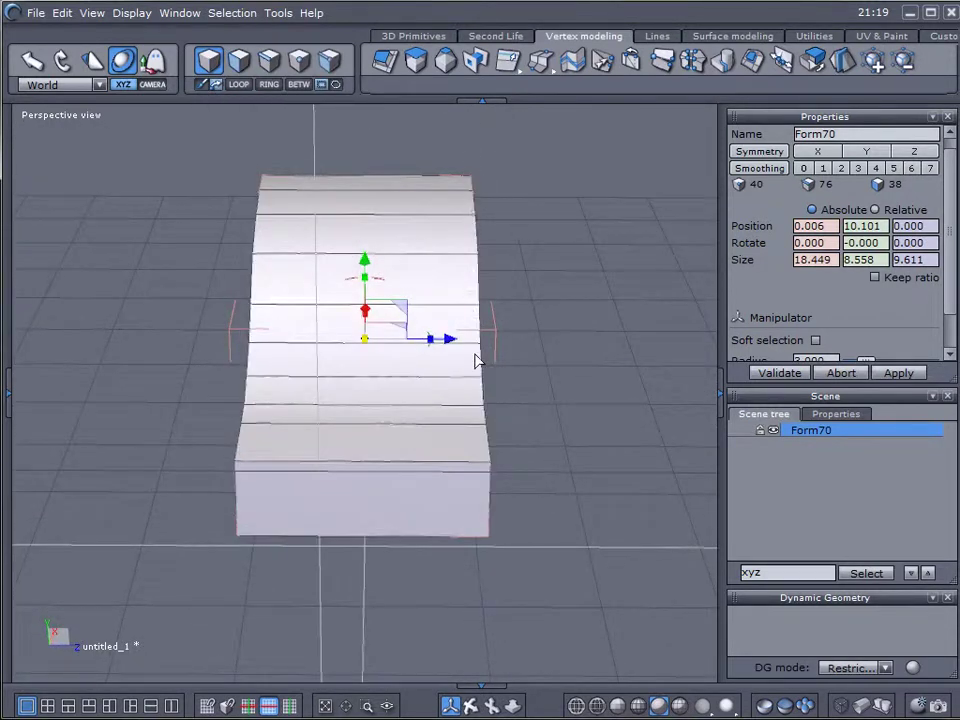
{"action": "middle_click_drag", "start_coordinate": [420, 471], "coordinate": [287, 291]}
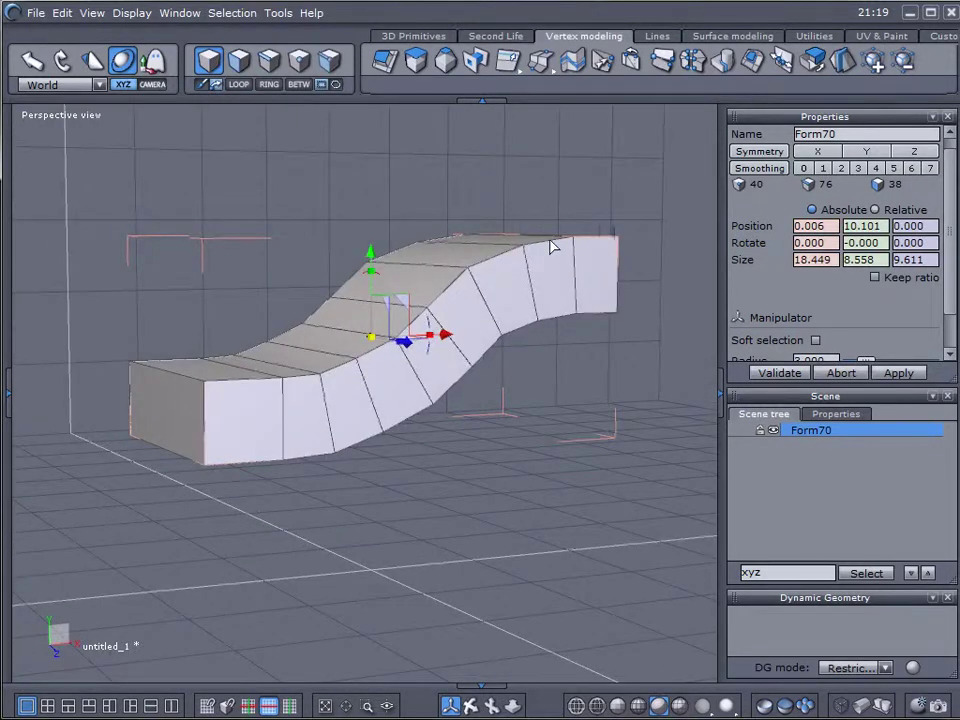
{"action": "left_click", "coordinate": [237, 62]}
{"action": "left_click", "coordinate": [255, 410]}
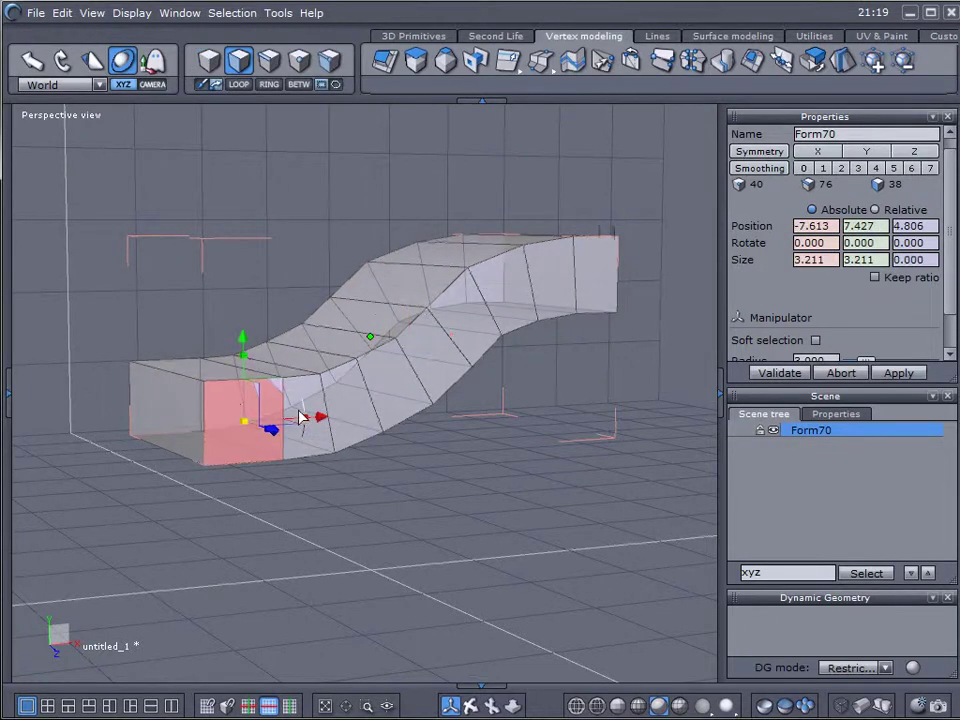
{"action": "left_click", "coordinate": [306, 396], "text": "shift"}
{"action": "left_click", "coordinate": [348, 398], "text": "shift"}
{"action": "left_click", "coordinate": [408, 384], "text": "shift"}
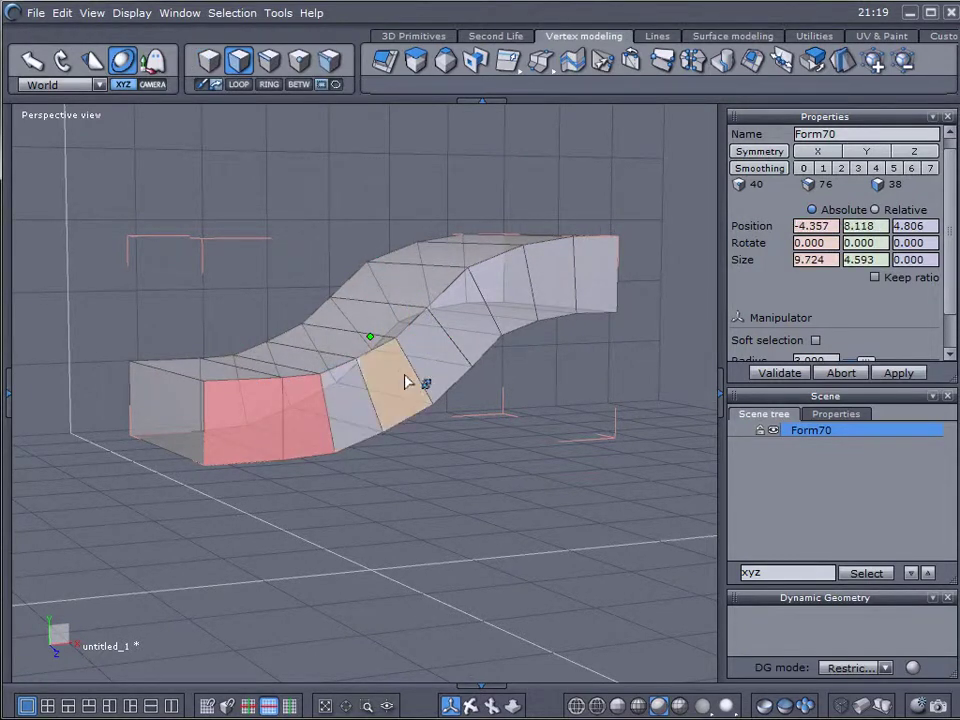
{"action": "middle_click_drag", "start_coordinate": [418, 471], "coordinate": [471, 523]}
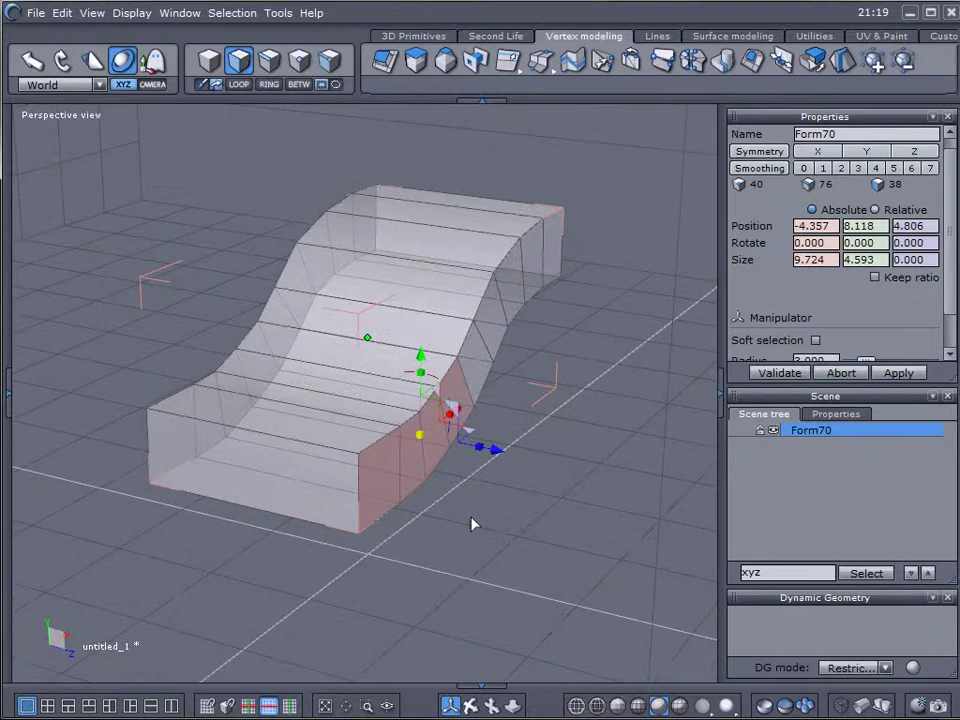
{"action": "key", "text": "Escape"}
Tessellate the object with a lengthwise edge loop about 1 unit in from its positive-Z side.
{"action": "middle_click_drag", "start_coordinate": [380, 493], "coordinate": [355, 224]}
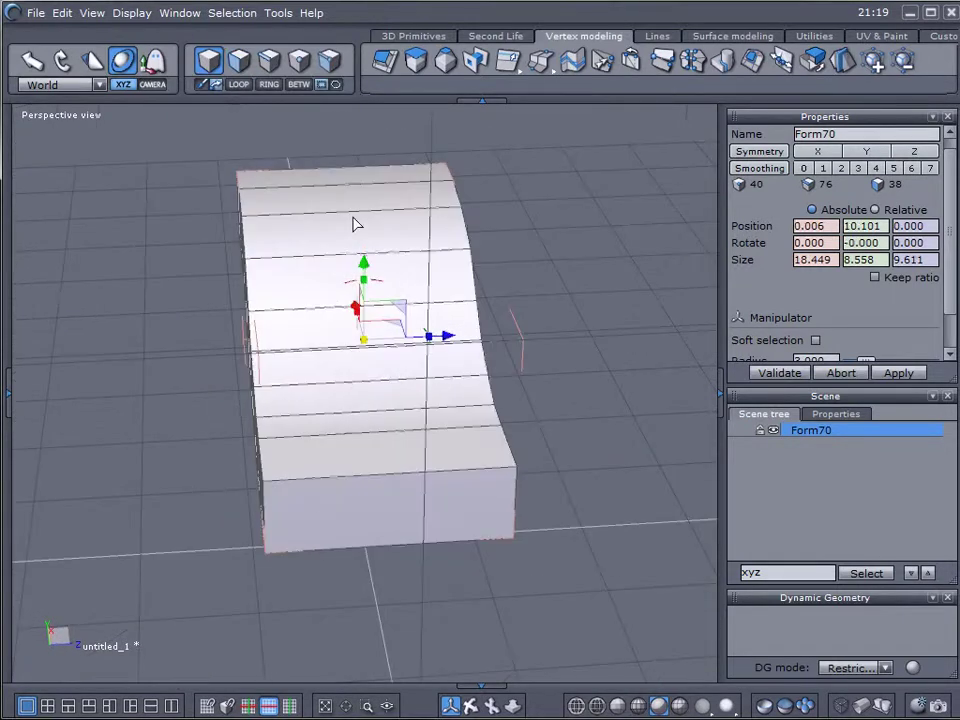
{"action": "left_click", "coordinate": [238, 62]}
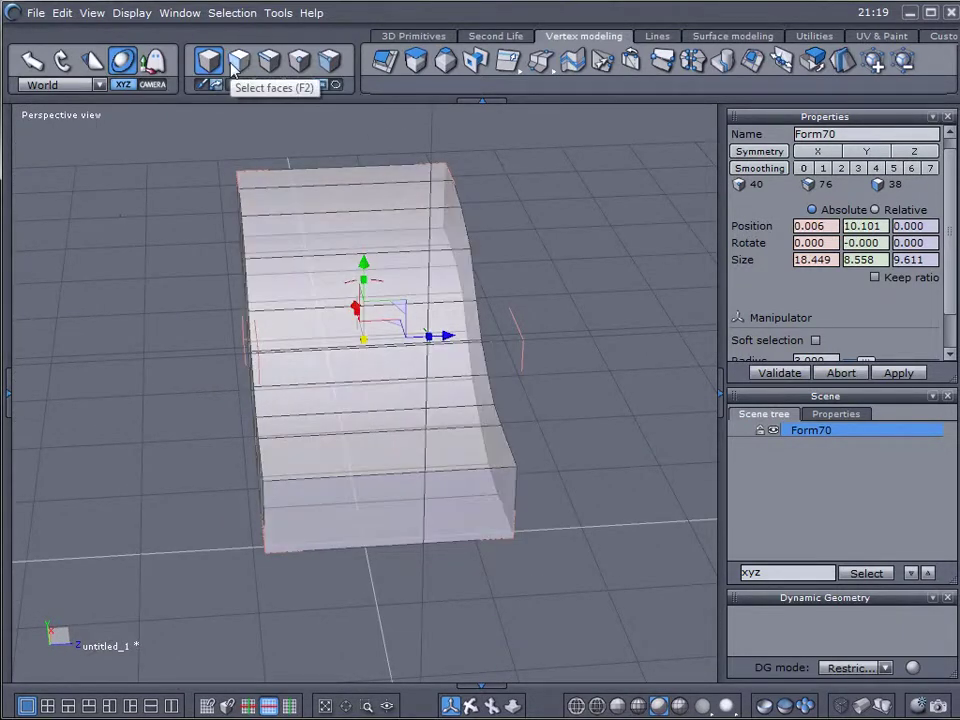
{"action": "left_click", "coordinate": [269, 62]}
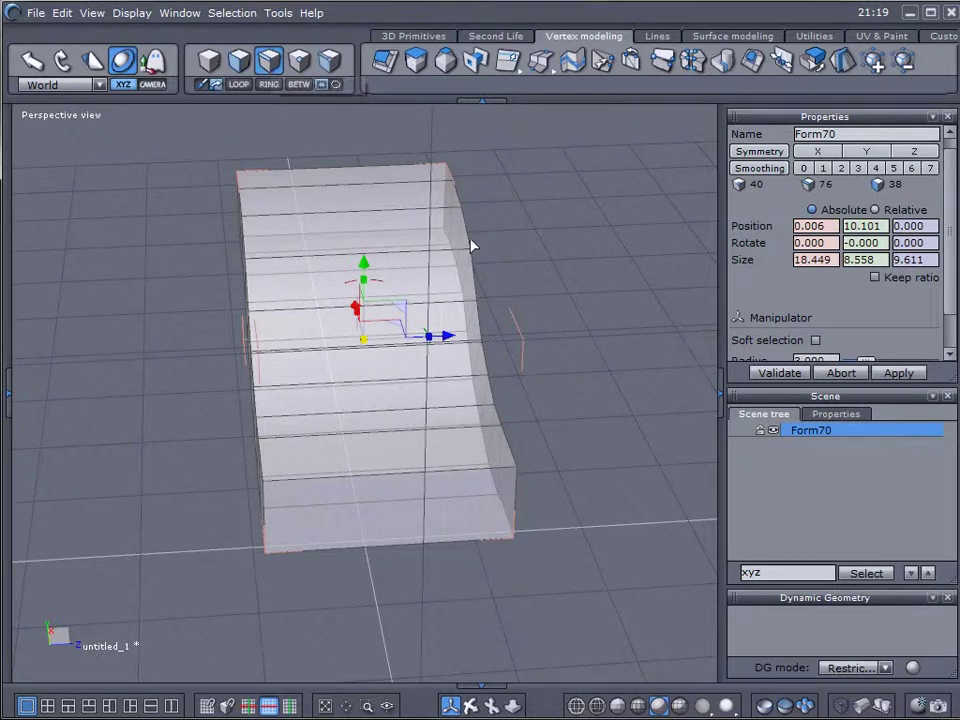
{"action": "middle_click_drag", "start_coordinate": [472, 246], "coordinate": [622, 381]}
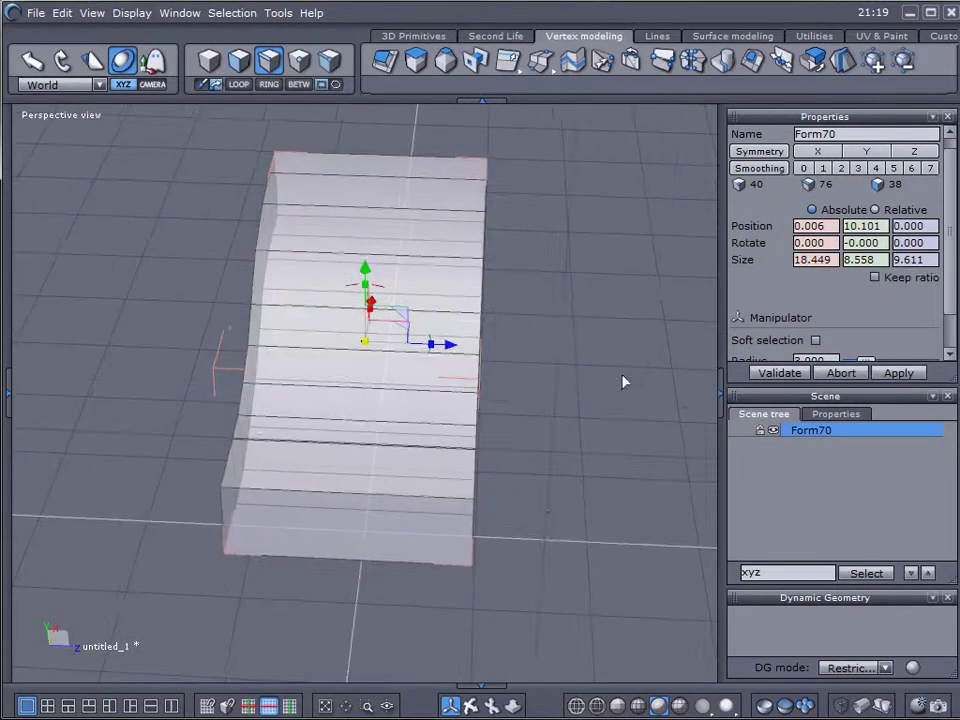
{"action": "left_click", "coordinate": [553, 75]}
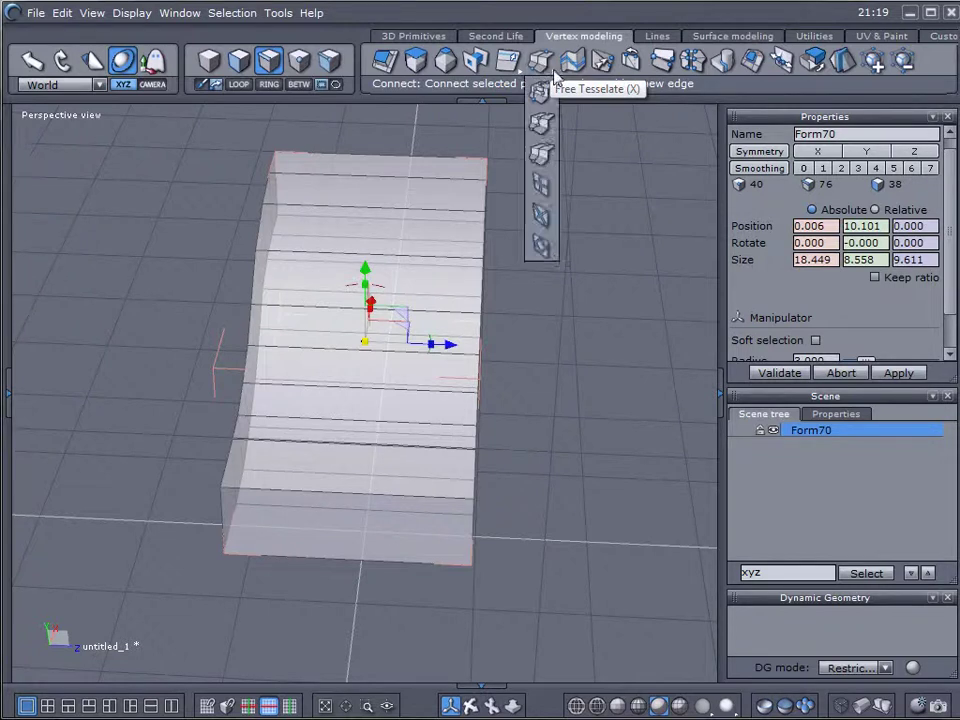
{"action": "left_click", "coordinate": [545, 155]}
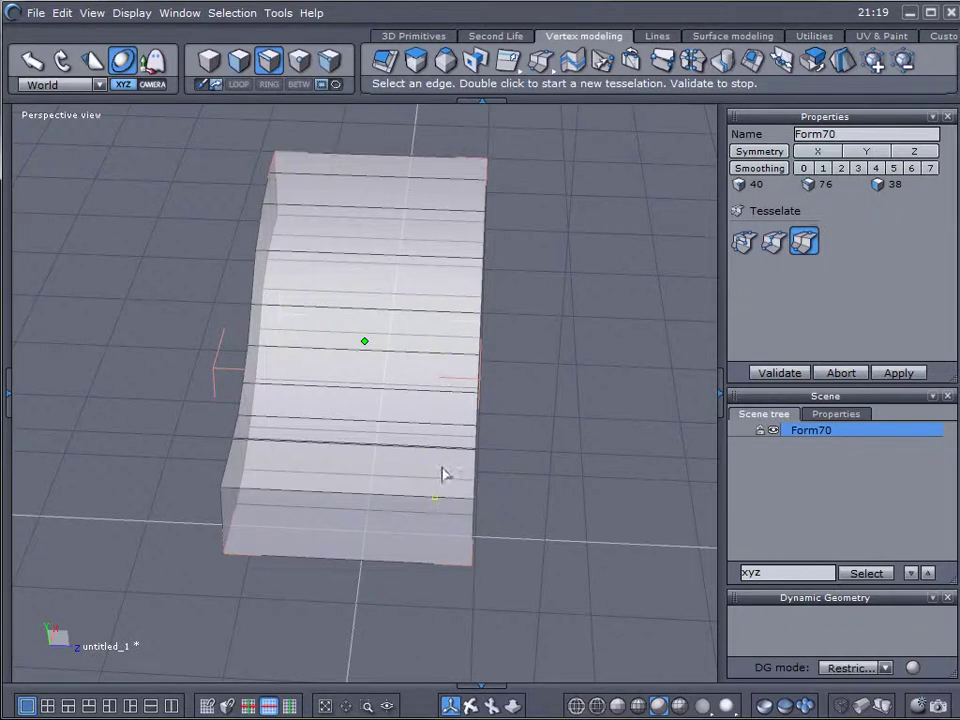
{"action": "middle_click_drag", "start_coordinate": [514, 563], "coordinate": [516, 506]}
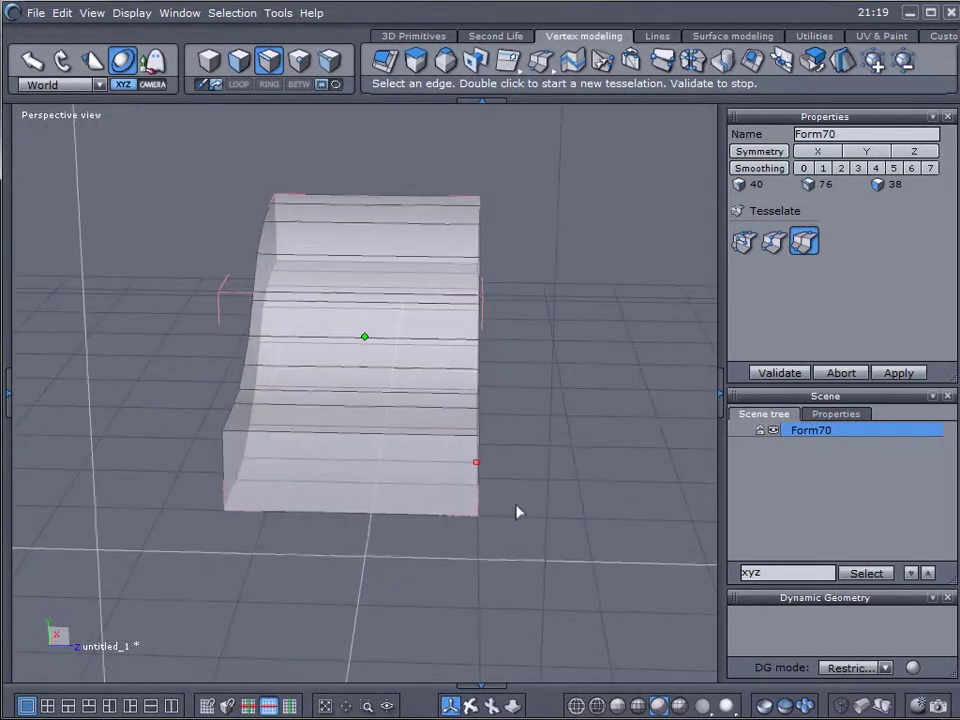
{"action": "double_click", "coordinate": [453, 437]}
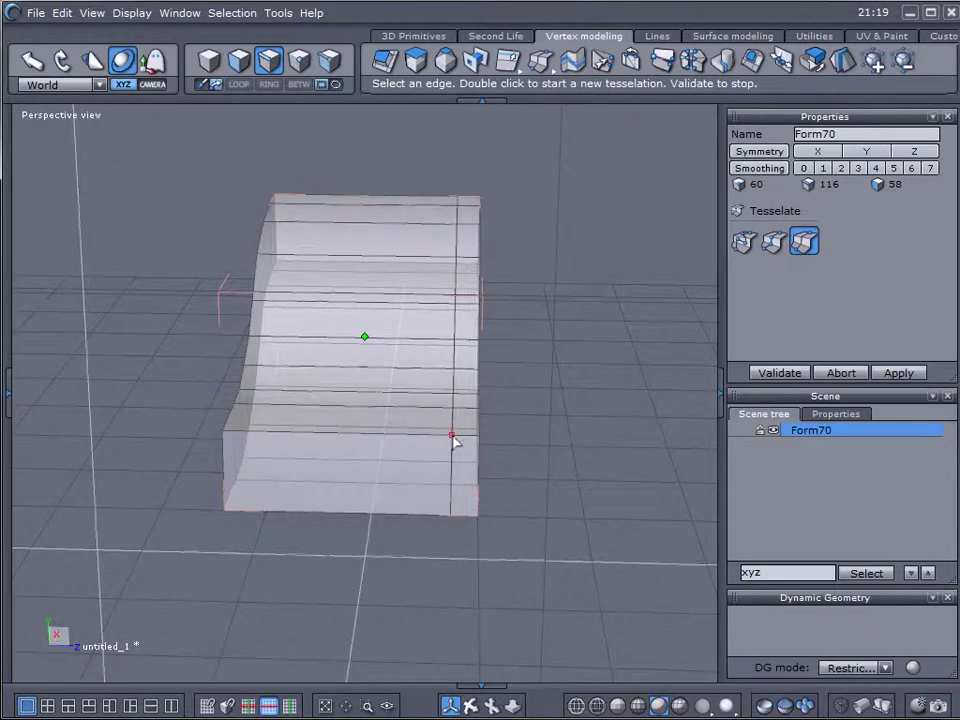
{"action": "middle_click_drag", "start_coordinate": [453, 440], "coordinate": [522, 447]}
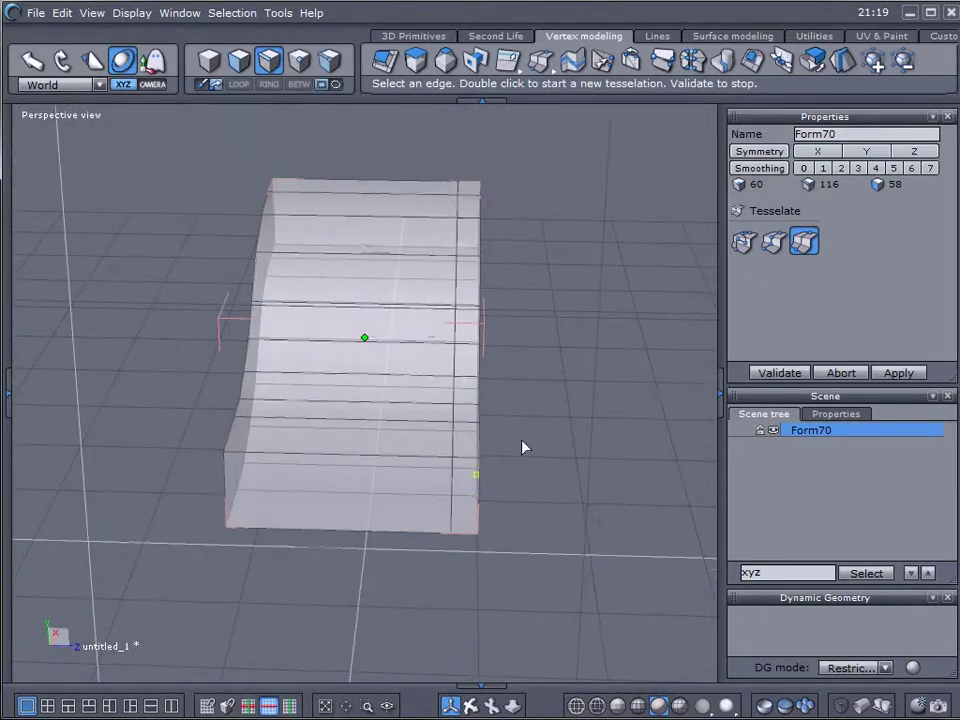
{"action": "key", "text": "Return"}
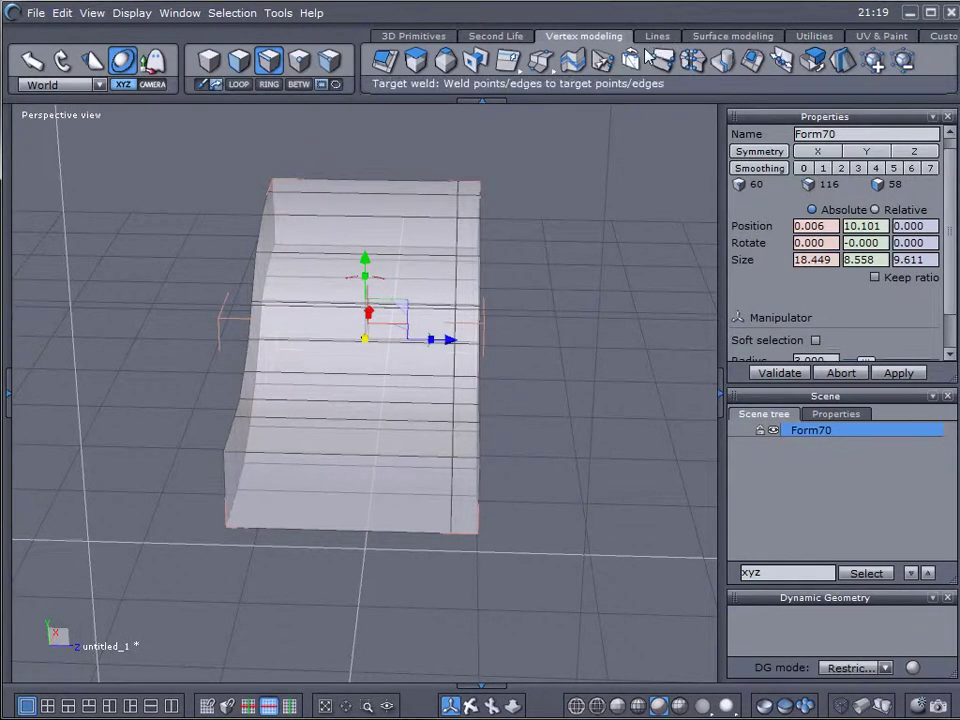
Tessellate the object with a second lengthwise edge loop close to its negative-Z side.
{"action": "left_click", "coordinate": [546, 84]}
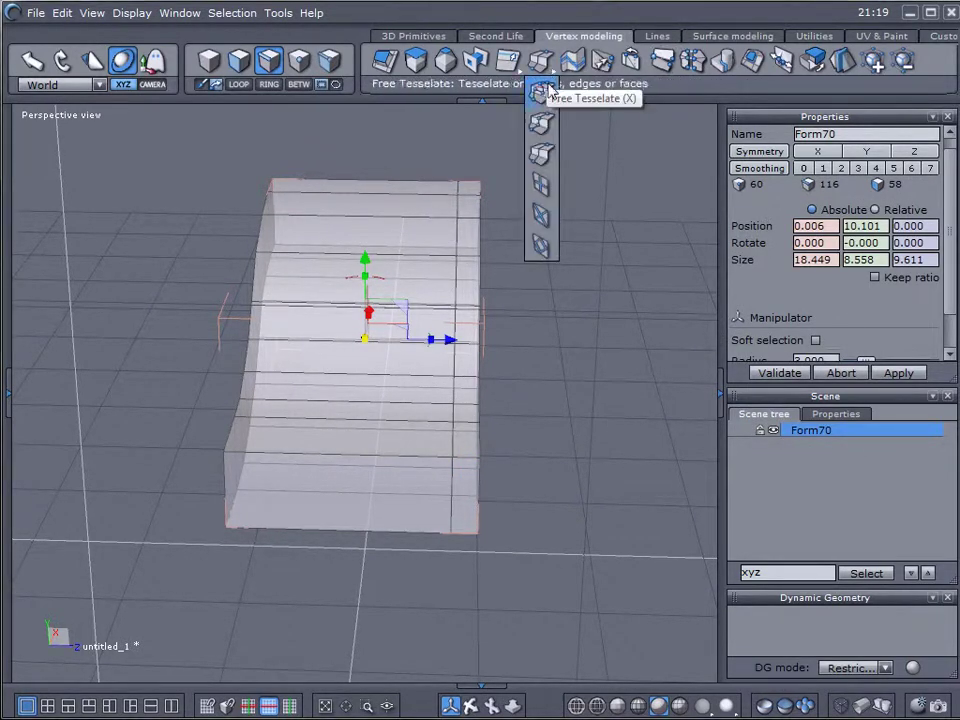
{"action": "left_click", "coordinate": [541, 153]}
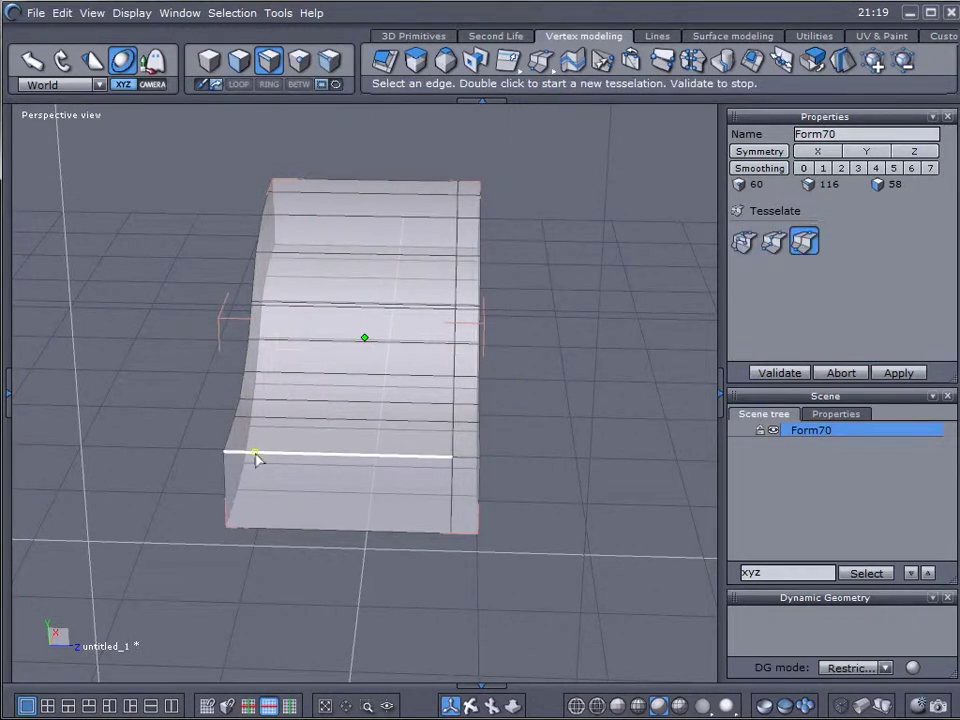
{"action": "double_click", "coordinate": [255, 456]}
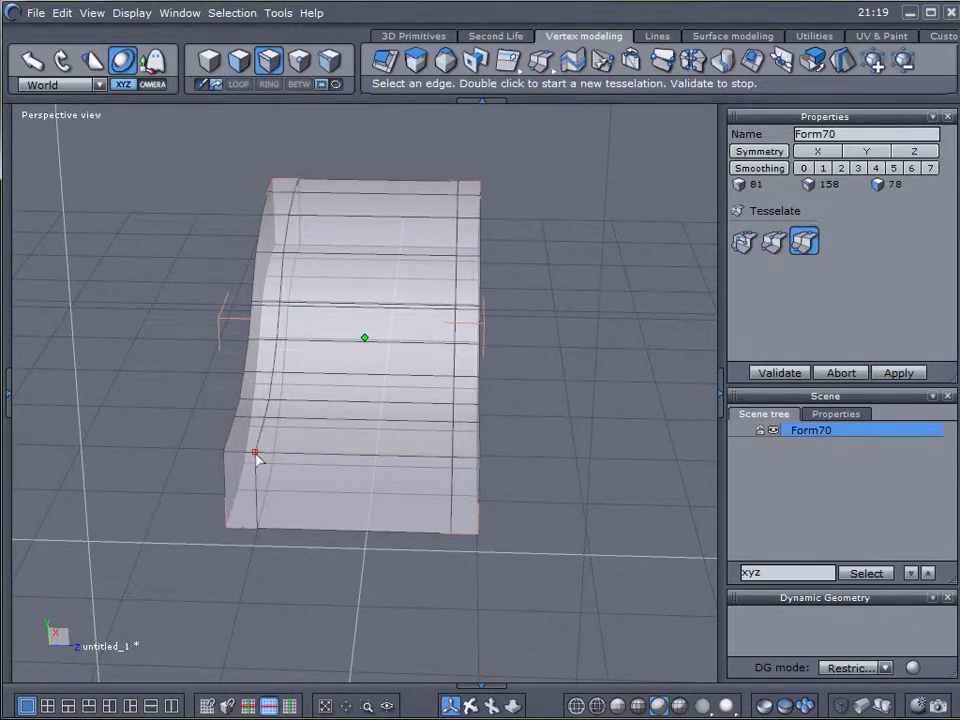
{"action": "key", "text": "Return"}
Select the full loop of narrow faces running around the positive-Z side, and clear the selection.
{"action": "right_click_drag", "start_coordinate": [545, 447], "coordinate": [357, 503]}
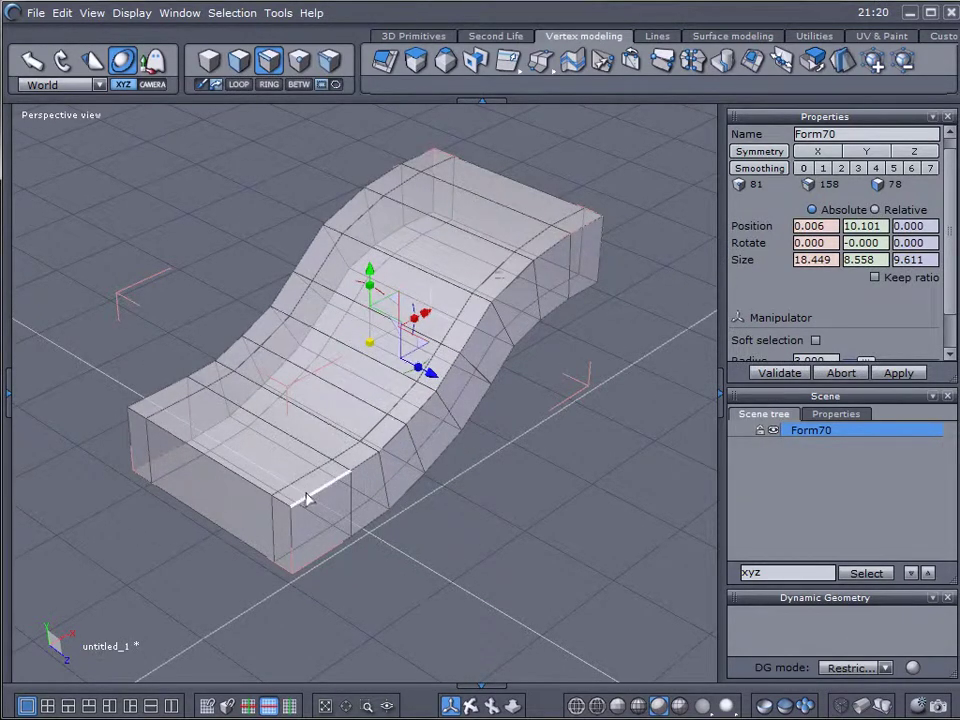
{"action": "left_click", "coordinate": [239, 61]}
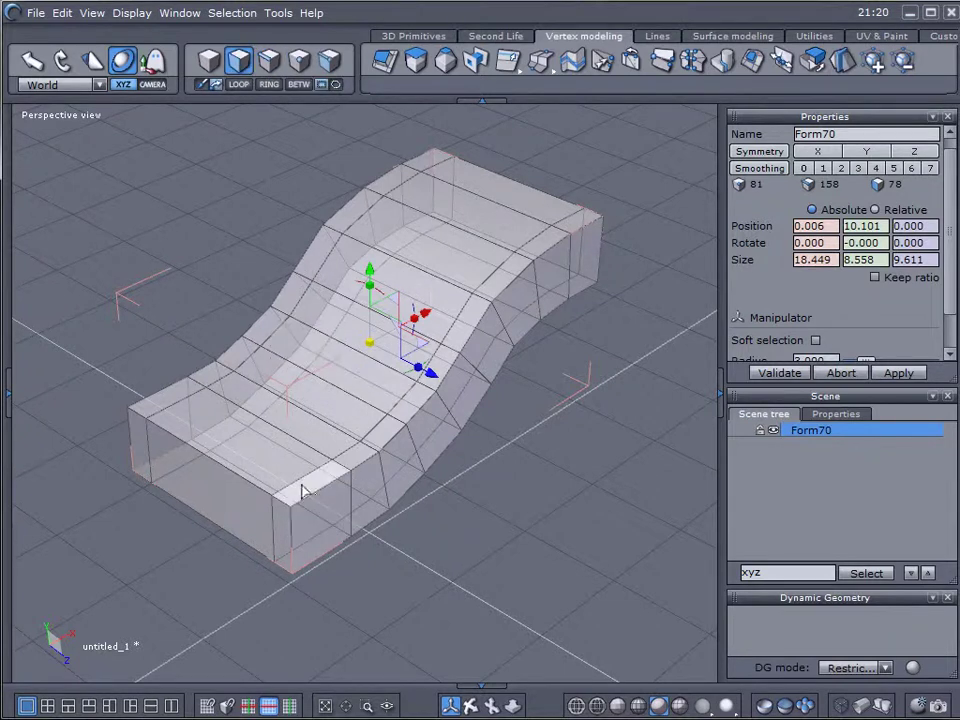
{"action": "left_click", "coordinate": [303, 488]}
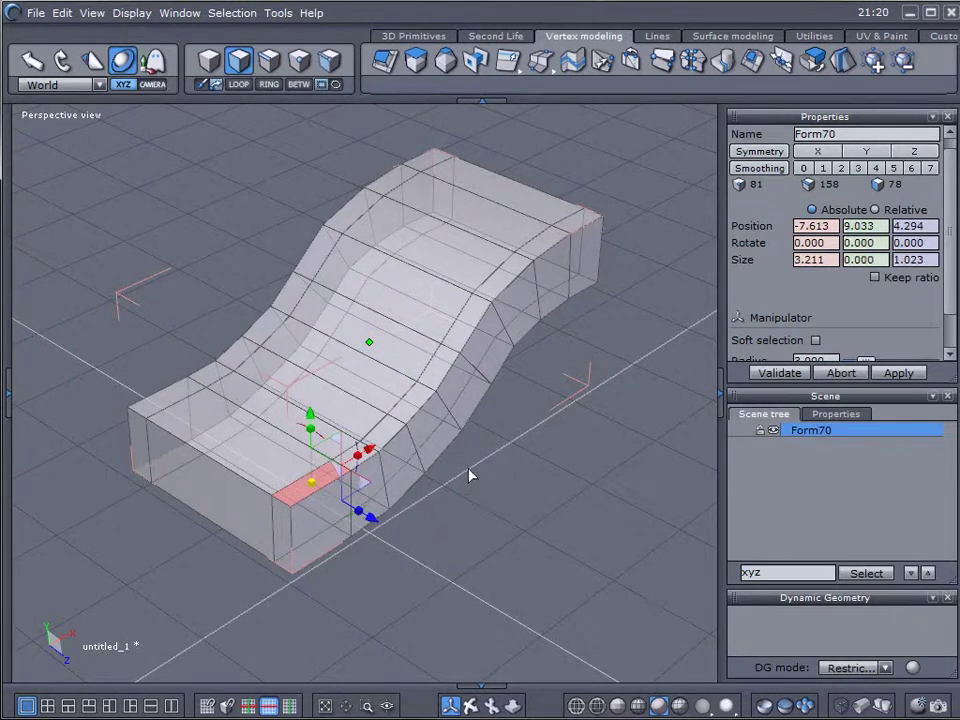
{"action": "double_click", "coordinate": [282, 478]}
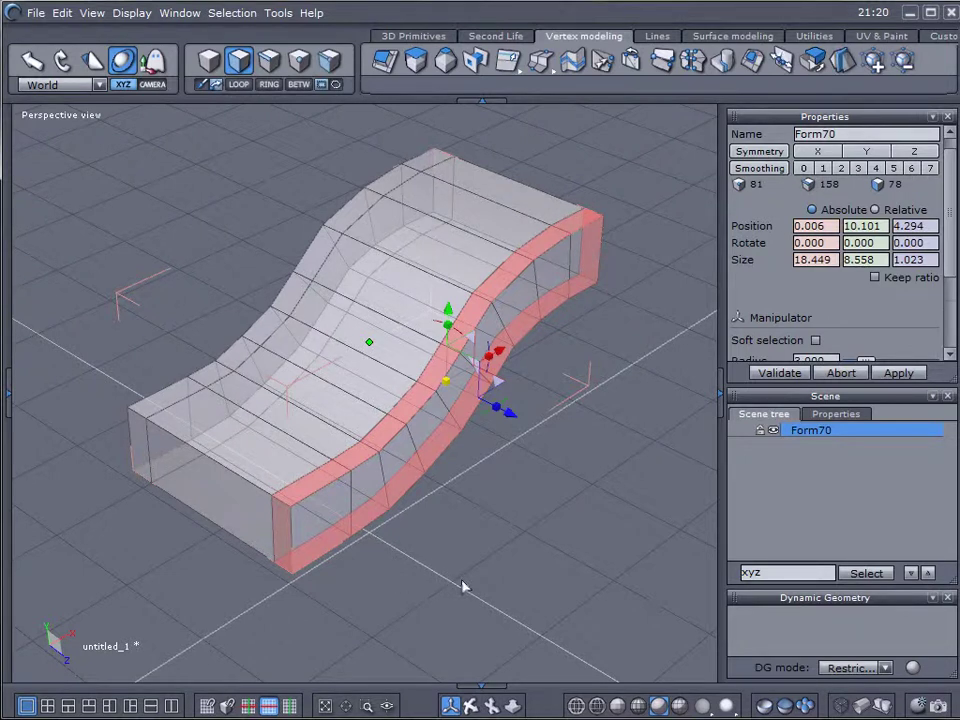
{"action": "right_click_drag", "start_coordinate": [463, 587], "coordinate": [279, 505]}
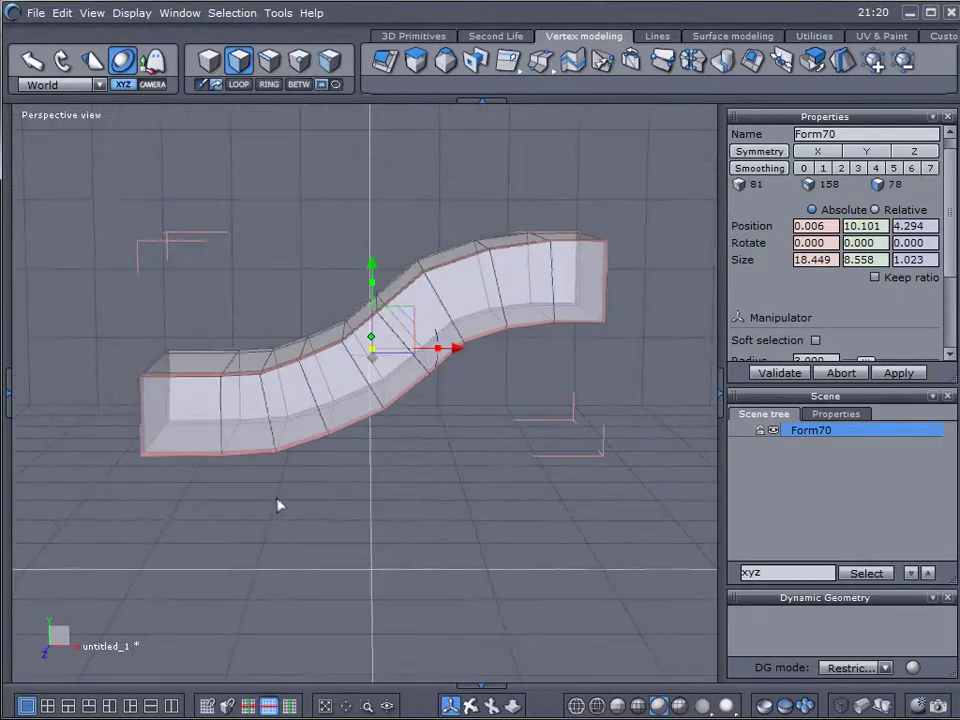
{"action": "right_click_drag", "start_coordinate": [379, 216], "coordinate": [391, 483]}
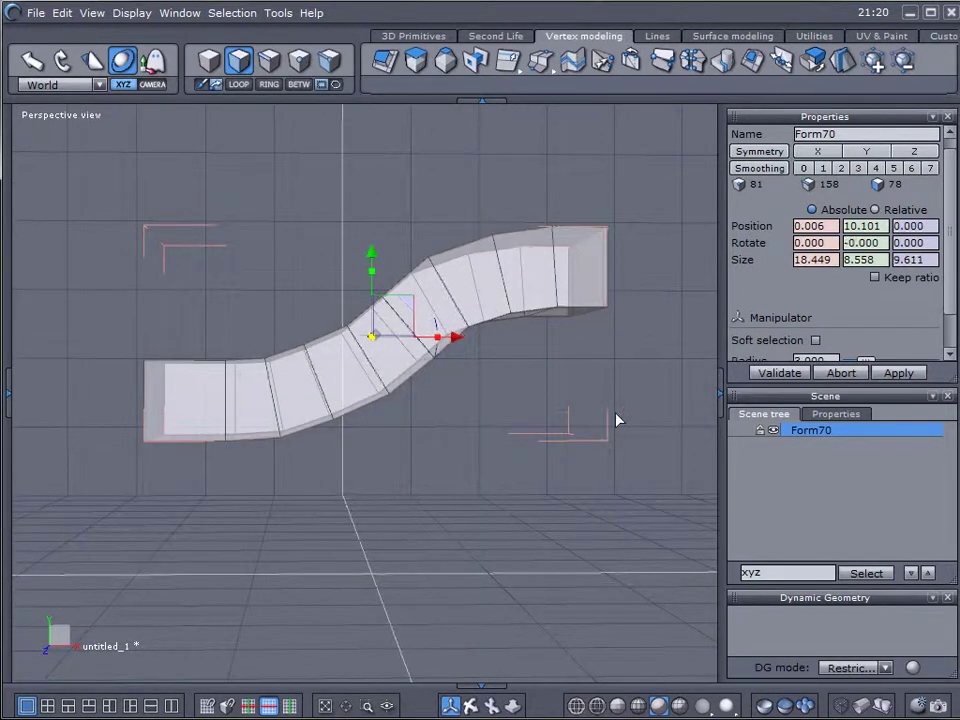
Lasso-select the faces along the object's upper surface and add the missed narrow faces on its negative-Z edge.
{"action": "left_click", "coordinate": [335, 85]}
{"action": "mouse_move", "coordinate": [384, 440]}
{"action": "right_mouse_down"}
{"action": "mouse_move", "coordinate": [396, 433]}
{"action": "mouse_move", "coordinate": [401, 448]}
{"action": "mouse_move", "coordinate": [392, 442]}
{"action": "right_mouse_up"}
{"action": "left_click_drag", "start_coordinate": [105, 289], "coordinate": [260, 278]}
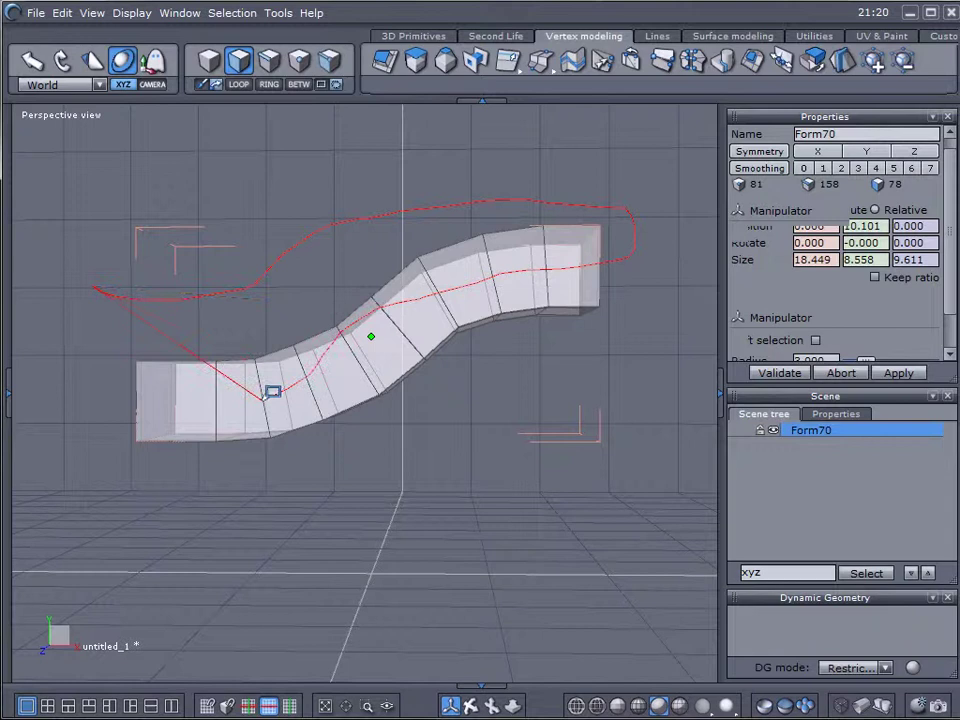
{"action": "mouse_move", "coordinate": [148, 395]}
{"action": "left_mouse_down"}
{"action": "mouse_move", "coordinate": [122, 274]}
{"action": "mouse_move", "coordinate": [96, 288]}
{"action": "left_mouse_up"}
{"action": "mouse_move", "coordinate": [206, 476]}
{"action": "right_mouse_down"}
{"action": "mouse_move", "coordinate": [437, 553]}
{"action": "mouse_move", "coordinate": [510, 550]}
{"action": "right_mouse_up"}
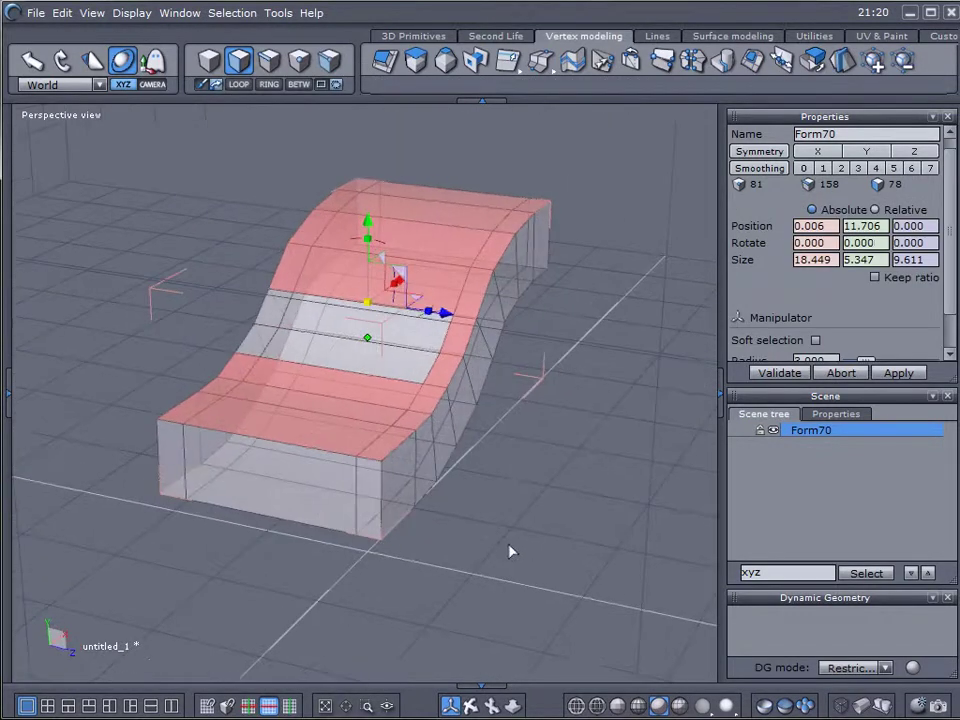
{"action": "left_click", "coordinate": [267, 308], "text": "shift"}
{"action": "left_click", "coordinate": [262, 331], "text": "shift"}
Remove the wide middle faces from the selection, keeping only the two narrow strips along the upper edges.
{"action": "right_click_drag", "start_coordinate": [504, 515], "coordinate": [505, 548]}
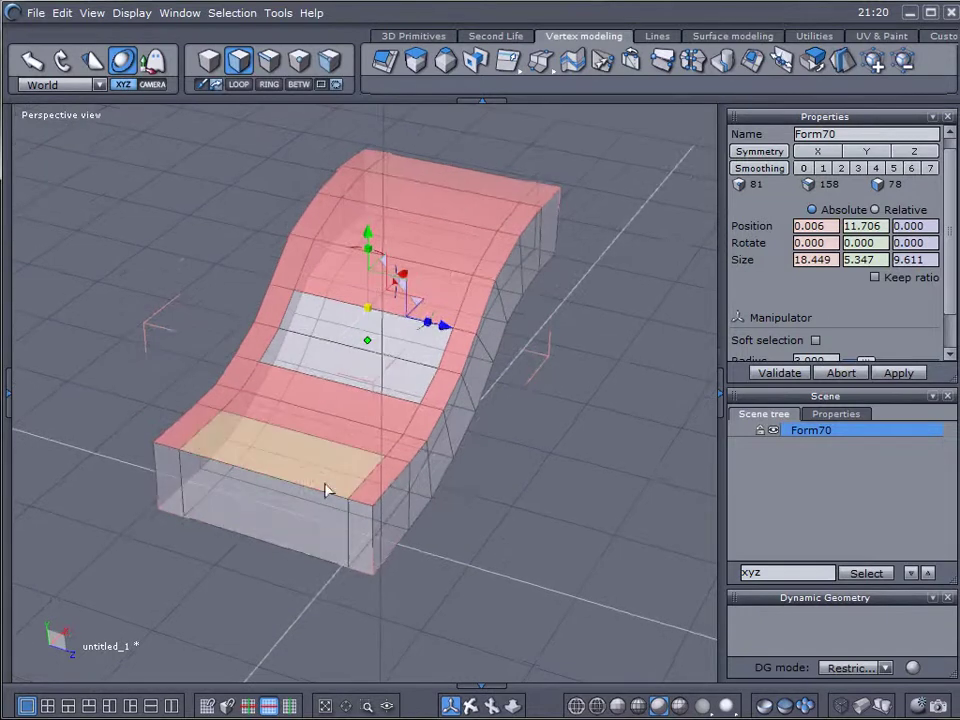
{"action": "left_click", "coordinate": [304, 461], "text": "ctrl"}
{"action": "left_click", "coordinate": [326, 425], "text": "ctrl"}
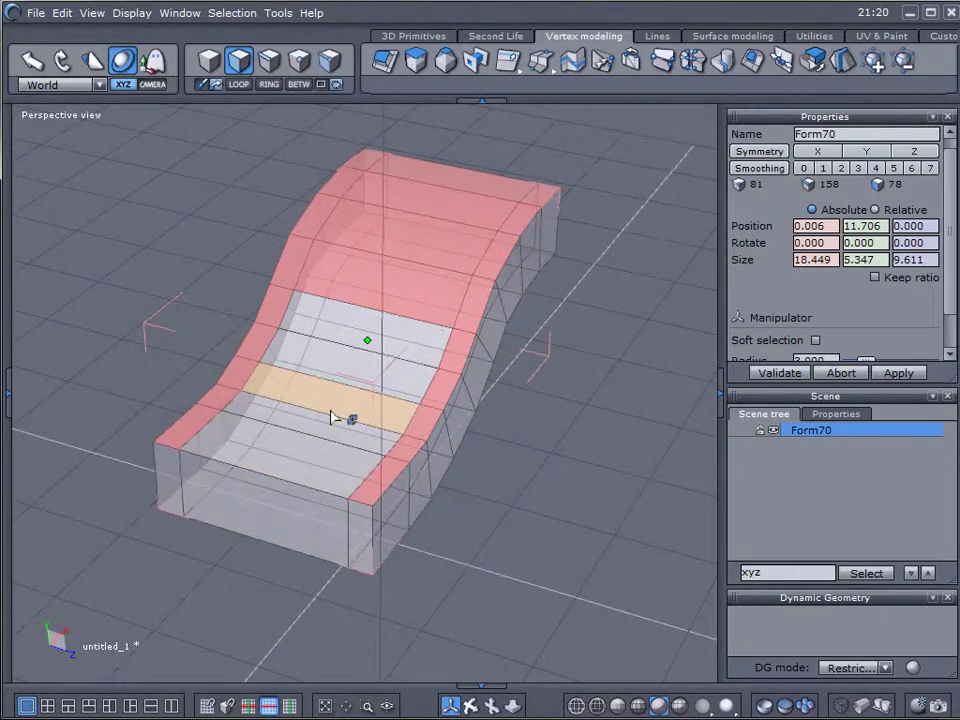
{"action": "left_click_drag", "start_coordinate": [332, 418], "coordinate": [453, 178], "text": "ctrl"}
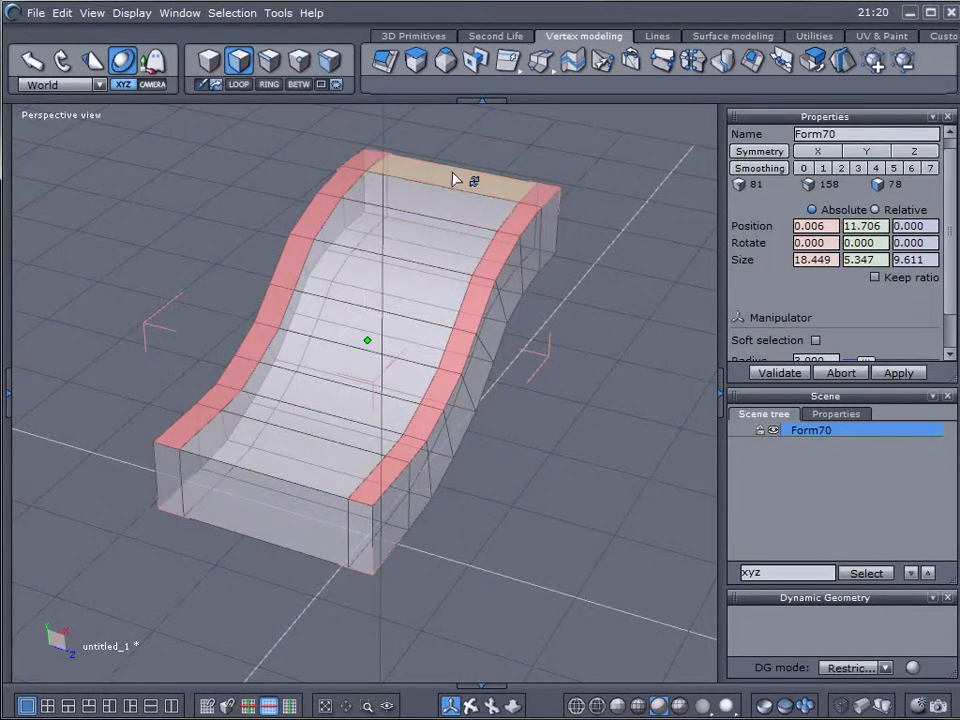
Sweep both edge strips upward into side rails, making the whole object about 11.1 units tall.
{"action": "middle_click_drag", "start_coordinate": [526, 554], "coordinate": [586, 515]}
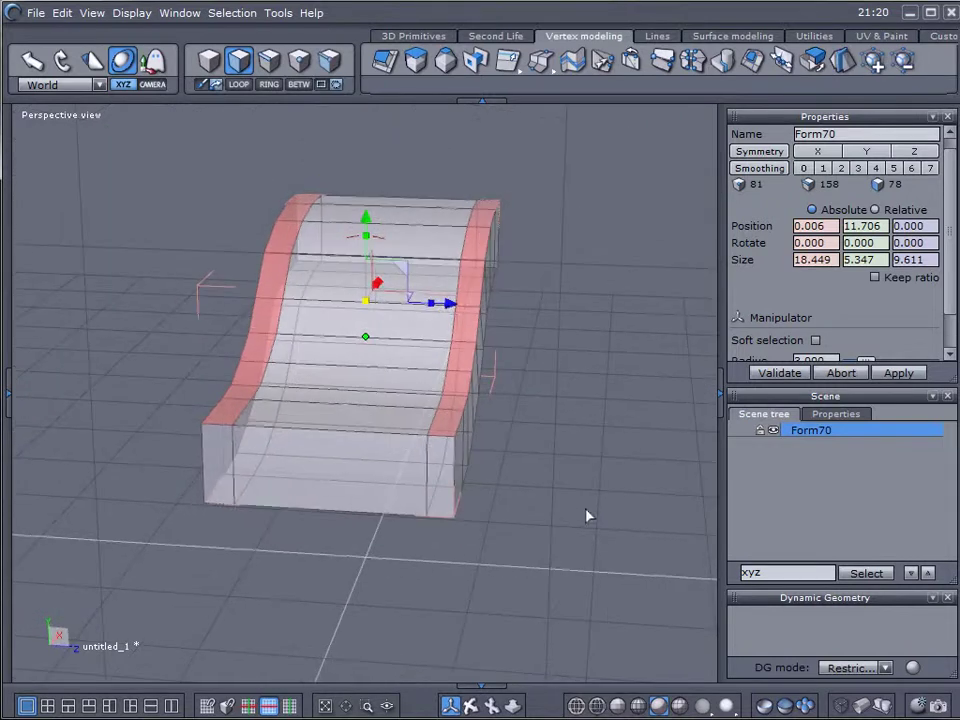
{"action": "right_click_drag", "start_coordinate": [538, 544], "coordinate": [272, 600]}
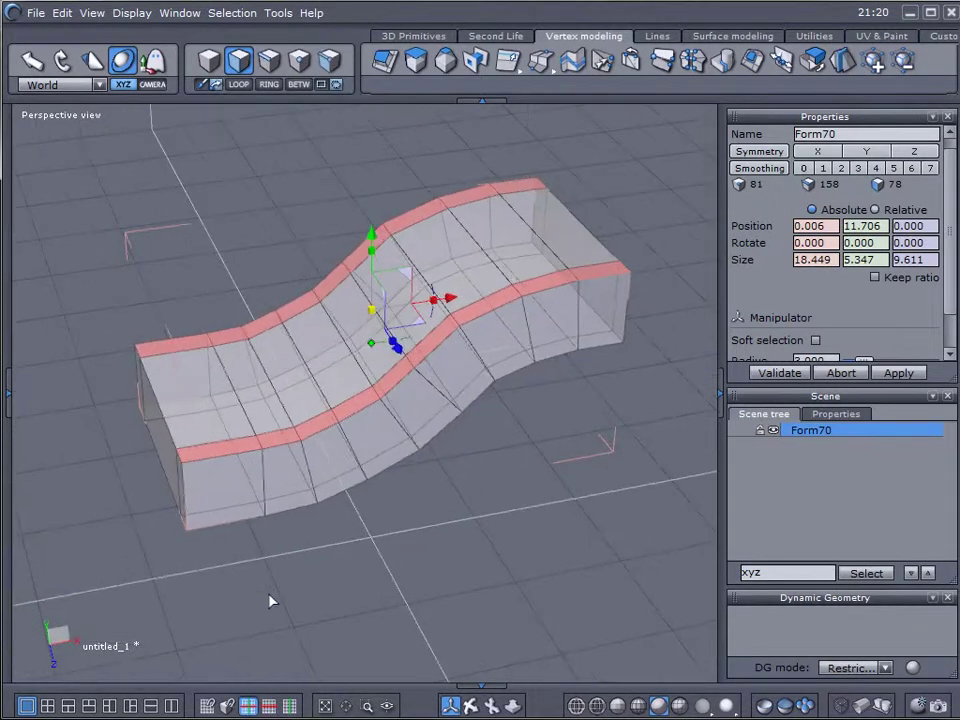
{"action": "left_click", "coordinate": [420, 63]}
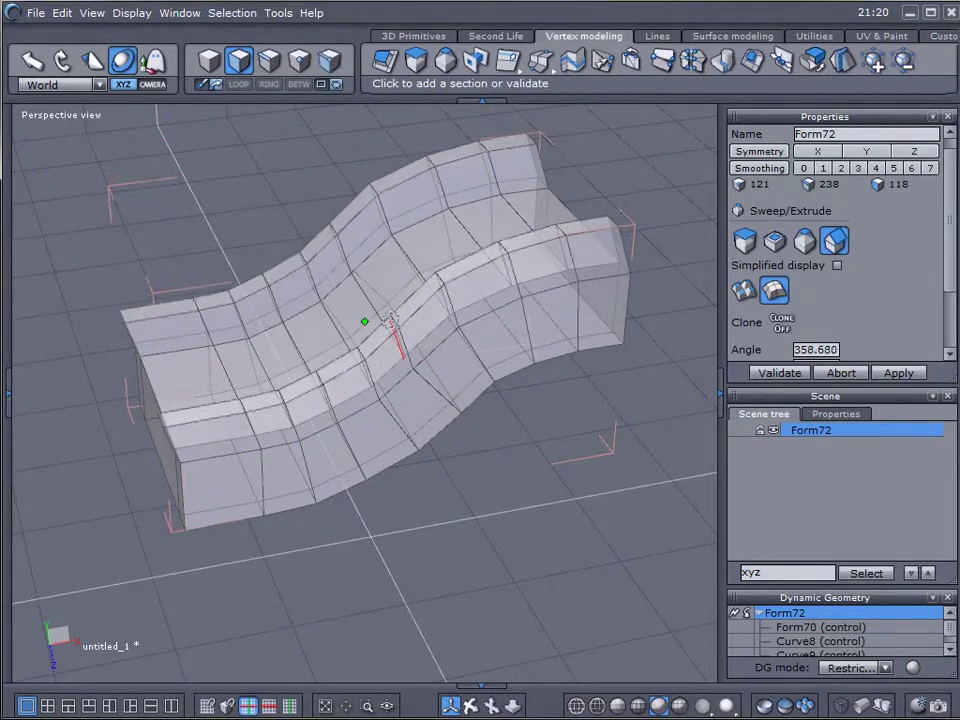
{"action": "left_click_drag", "start_coordinate": [392, 318], "coordinate": [389, 325]}
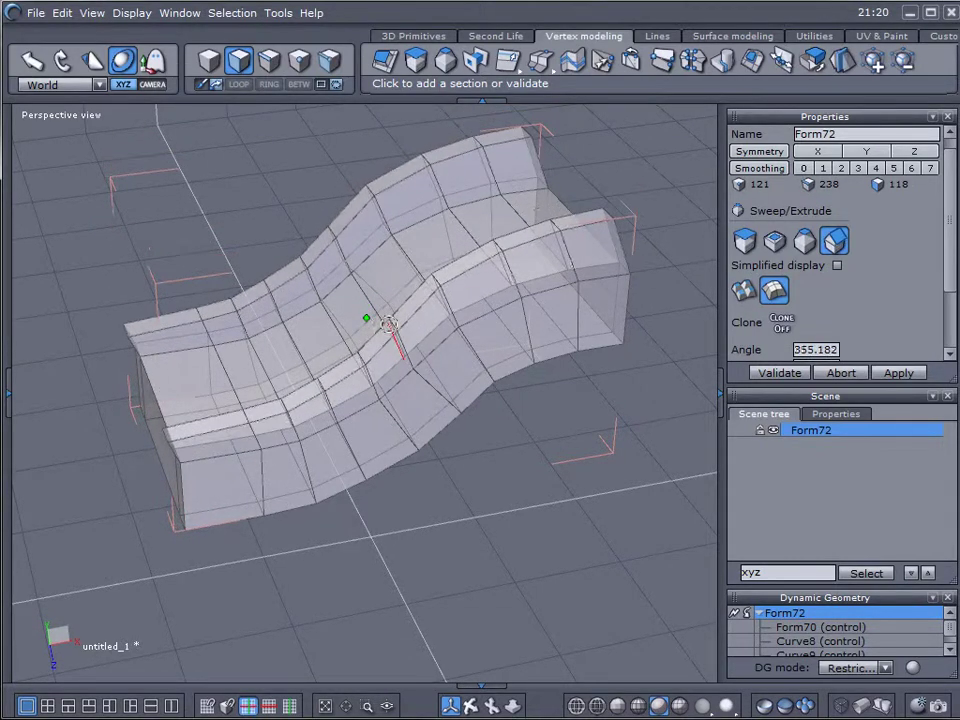
{"action": "left_click", "coordinate": [389, 325]}
{"action": "key", "text": "Return"}
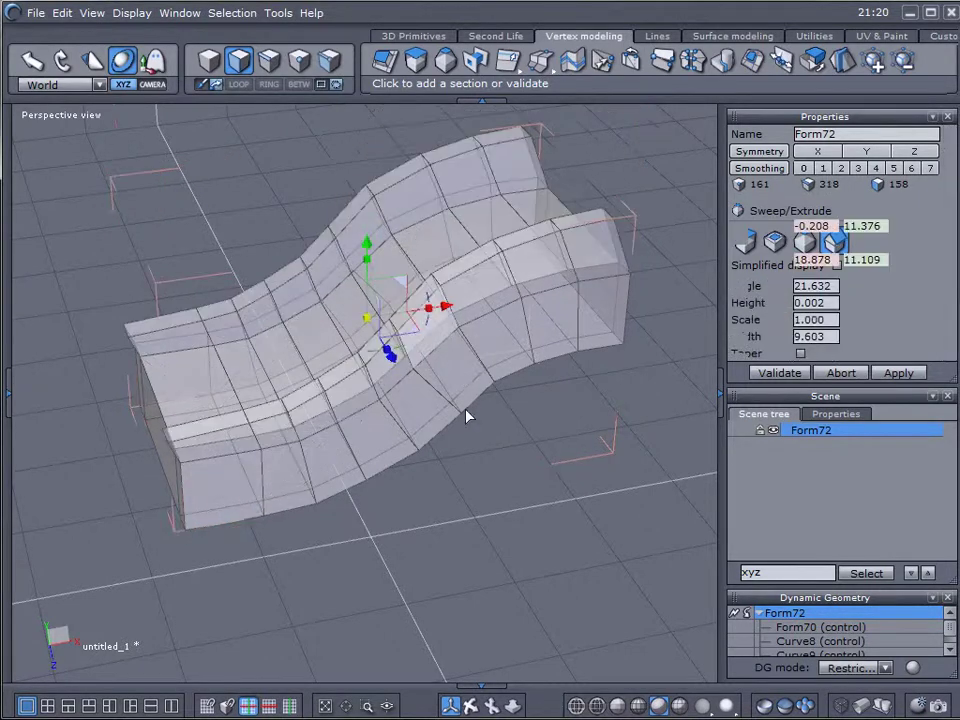
Sweep the wide end face at the low end outward in two tapering sections, with the last scaled to about 0.1.
{"action": "middle_click_drag", "start_coordinate": [397, 516], "coordinate": [520, 453]}
{"action": "middle_click_drag", "start_coordinate": [698, 508], "coordinate": [567, 450]}
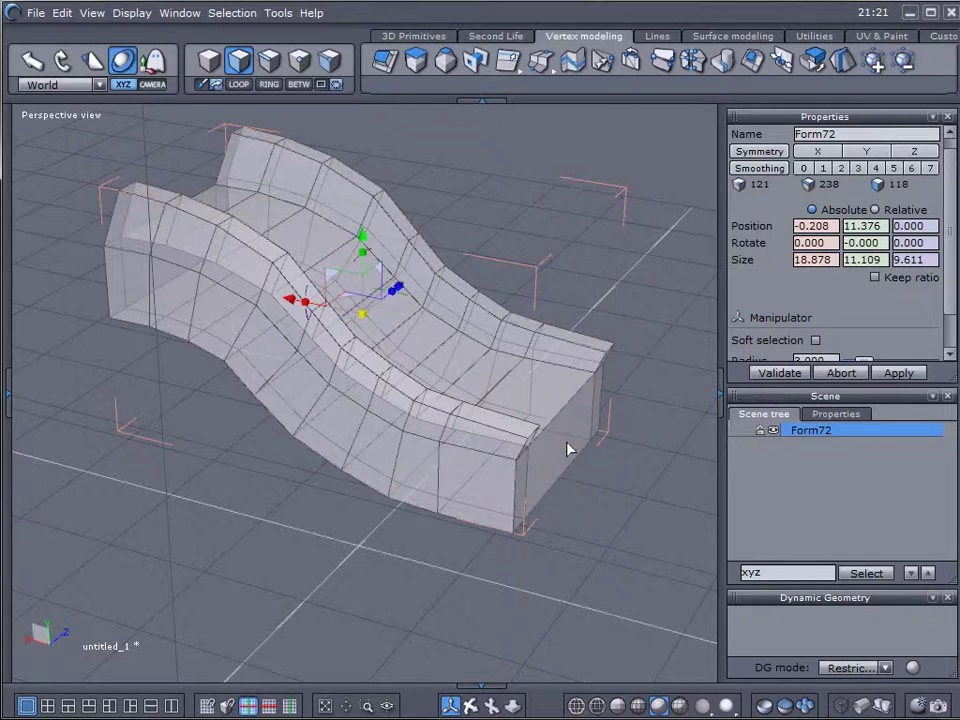
{"action": "left_click", "coordinate": [566, 447]}
{"action": "middle_click_drag", "start_coordinate": [661, 508], "coordinate": [595, 470]}
{"action": "left_click", "coordinate": [414, 61]}
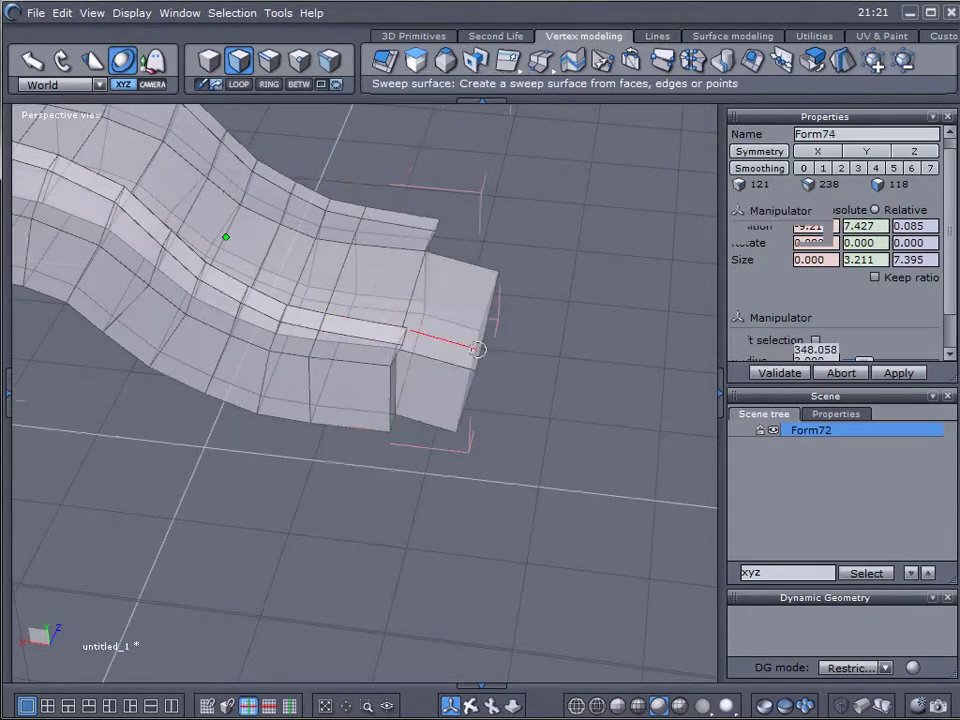
{"action": "key", "text": "ctrl"}
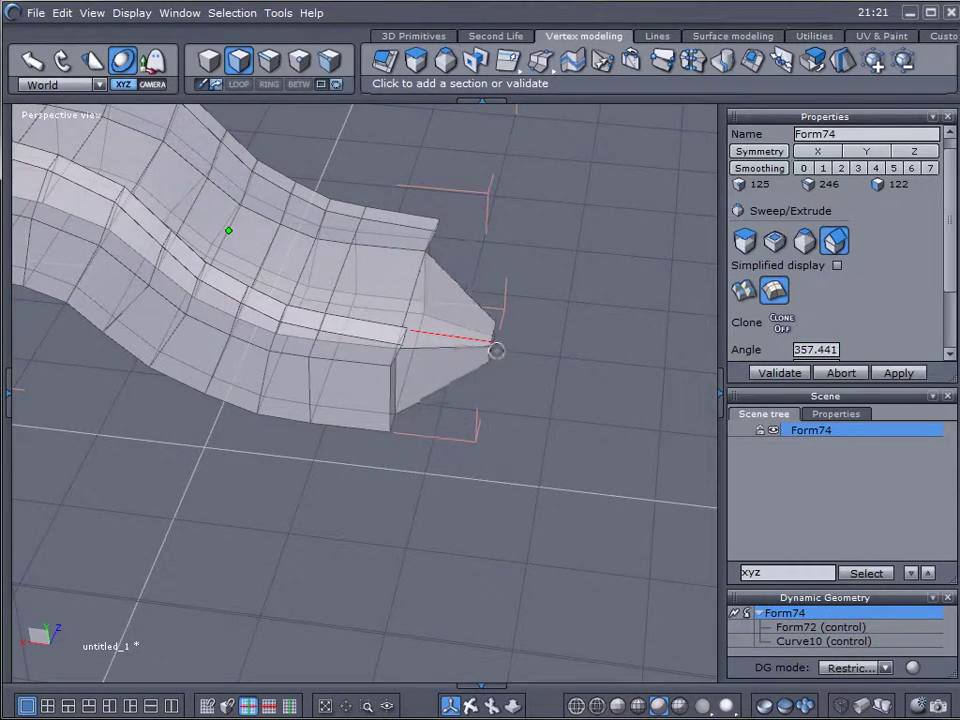
{"action": "mouse_move", "coordinate": [496, 351]}
{"action": "left_mouse_down"}
{"action": "mouse_move", "coordinate": [544, 360]}
{"action": "mouse_move", "coordinate": [503, 355]}
{"action": "left_mouse_up"}
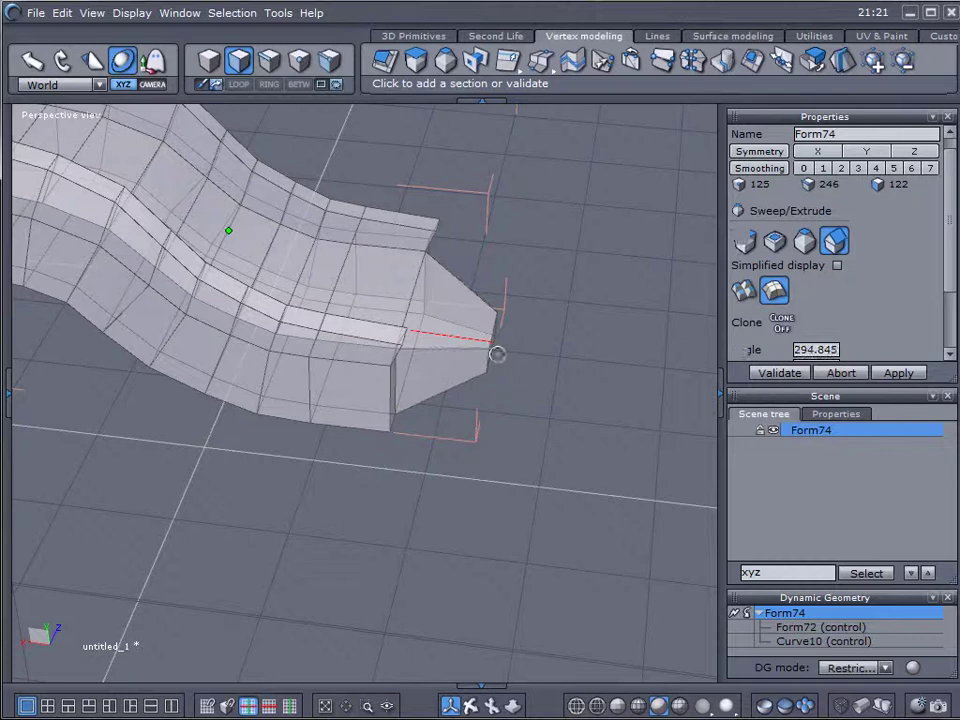
{"action": "left_click", "coordinate": [497, 354]}
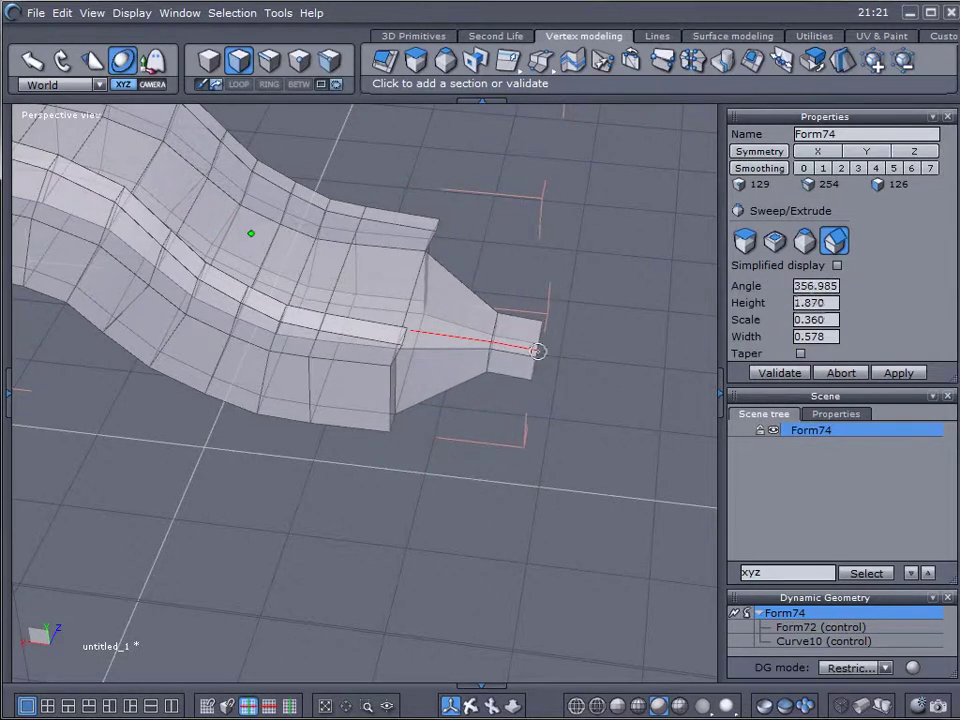
{"action": "left_click_drag", "start_coordinate": [538, 348], "coordinate": [535, 349]}
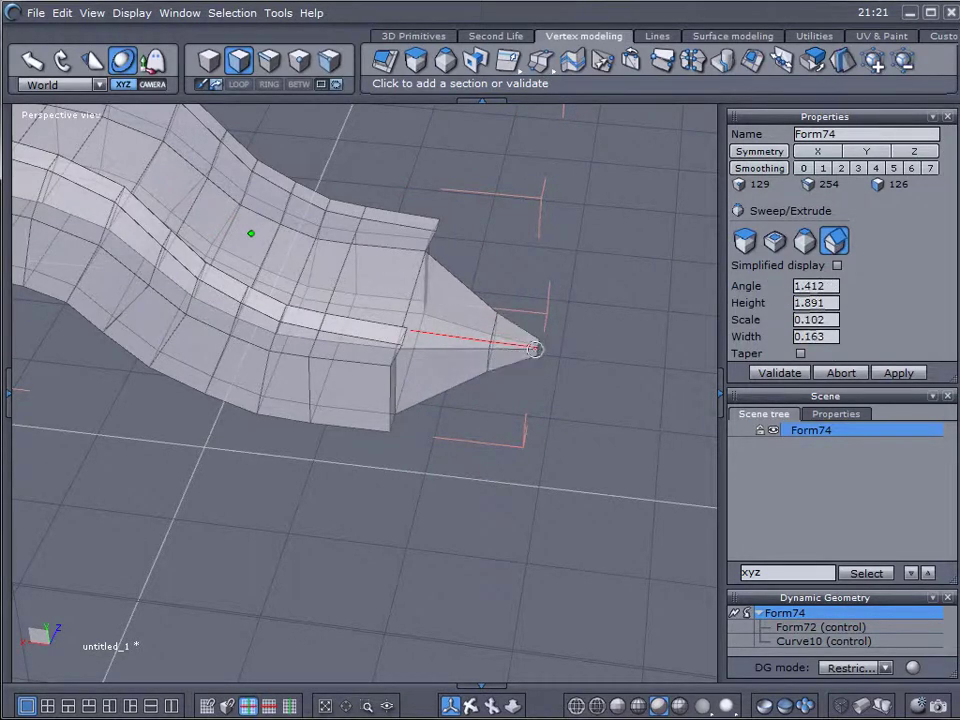
{"action": "left_click", "coordinate": [535, 349]}
{"action": "key", "text": "Return"}
Select the larger side faces on both sides of the taper, scale them together along Z to about 6.9 units, and clear the selection.
{"action": "middle_click_drag", "start_coordinate": [582, 431], "coordinate": [348, 389]}
{"action": "left_click", "coordinate": [341, 376]}
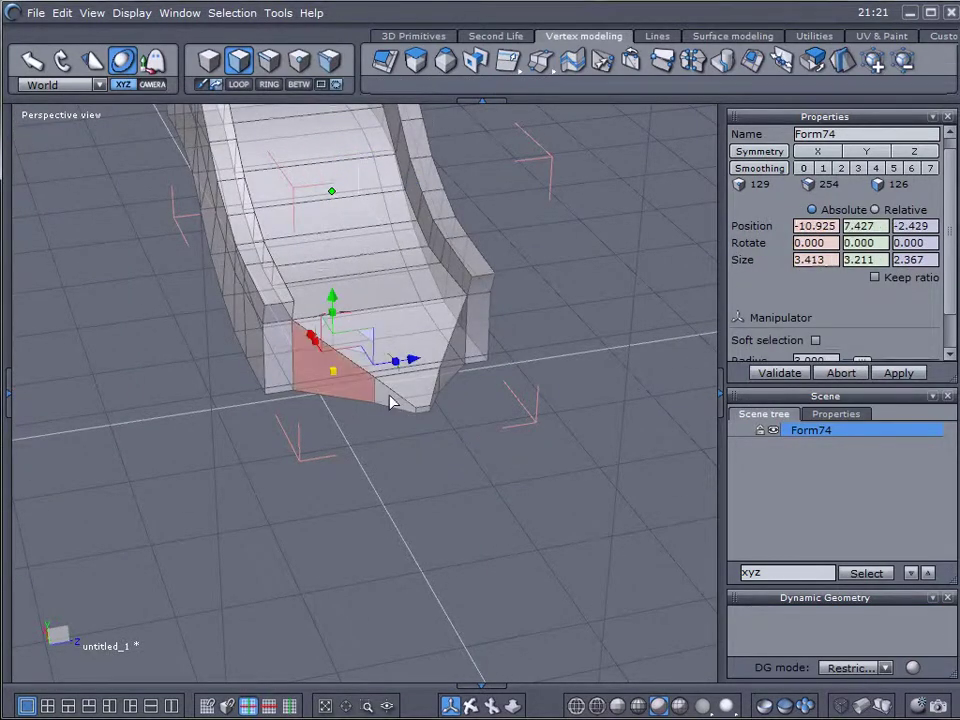
{"action": "middle_click_drag", "start_coordinate": [518, 427], "coordinate": [426, 415]}
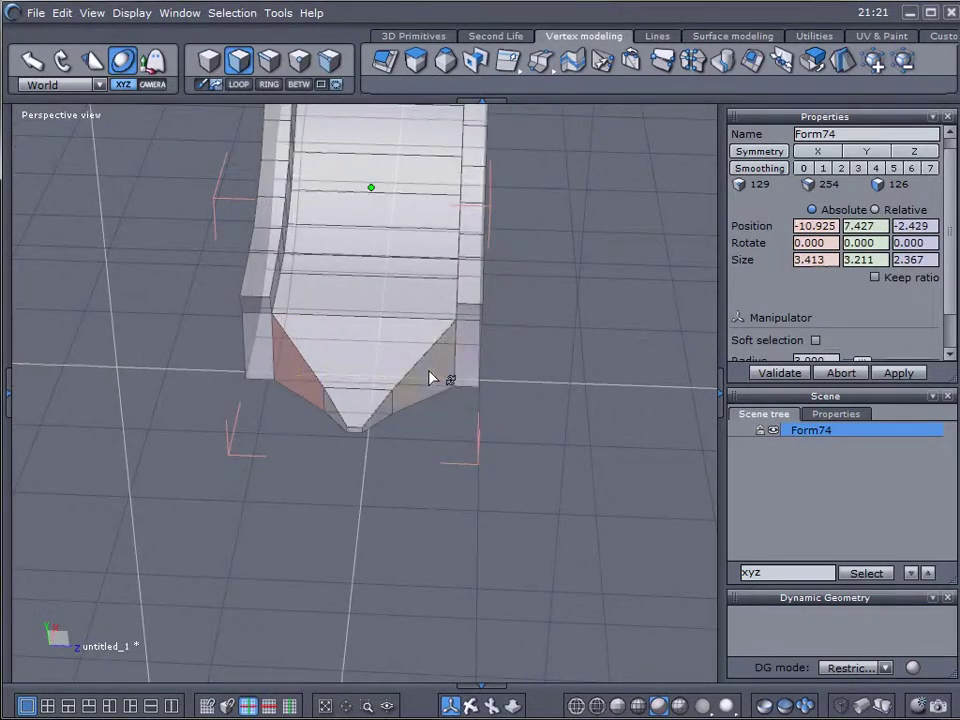
{"action": "left_click", "coordinate": [429, 376], "text": "shift"}
{"action": "left_click_drag", "start_coordinate": [437, 381], "coordinate": [411, 383]}
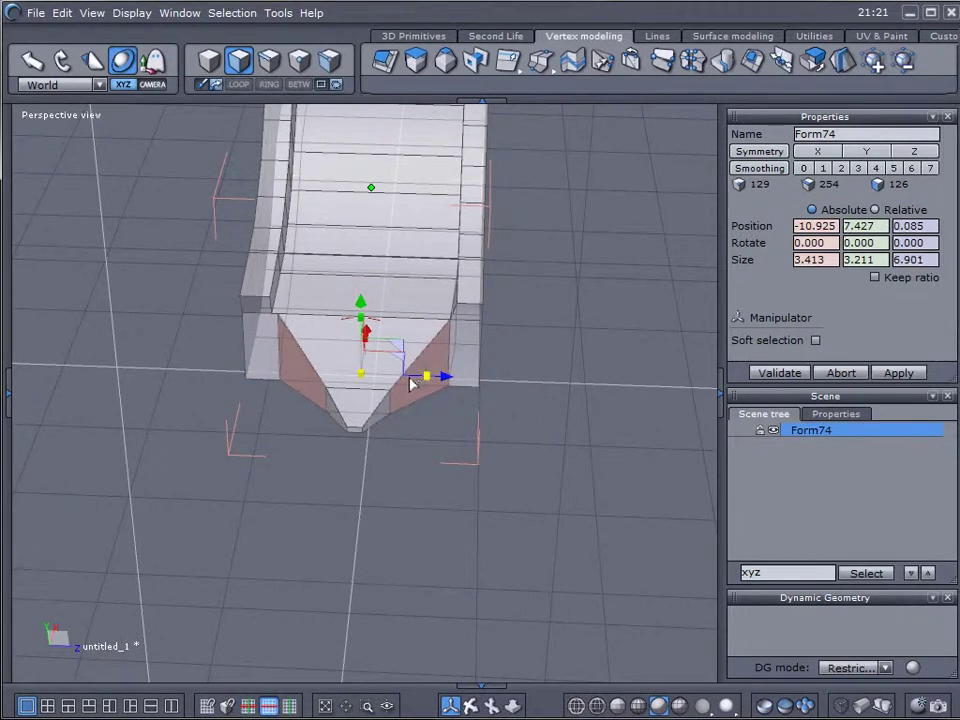
{"action": "right_click_drag", "start_coordinate": [396, 478], "coordinate": [414, 463]}
{"action": "left_click", "coordinate": [408, 478]}
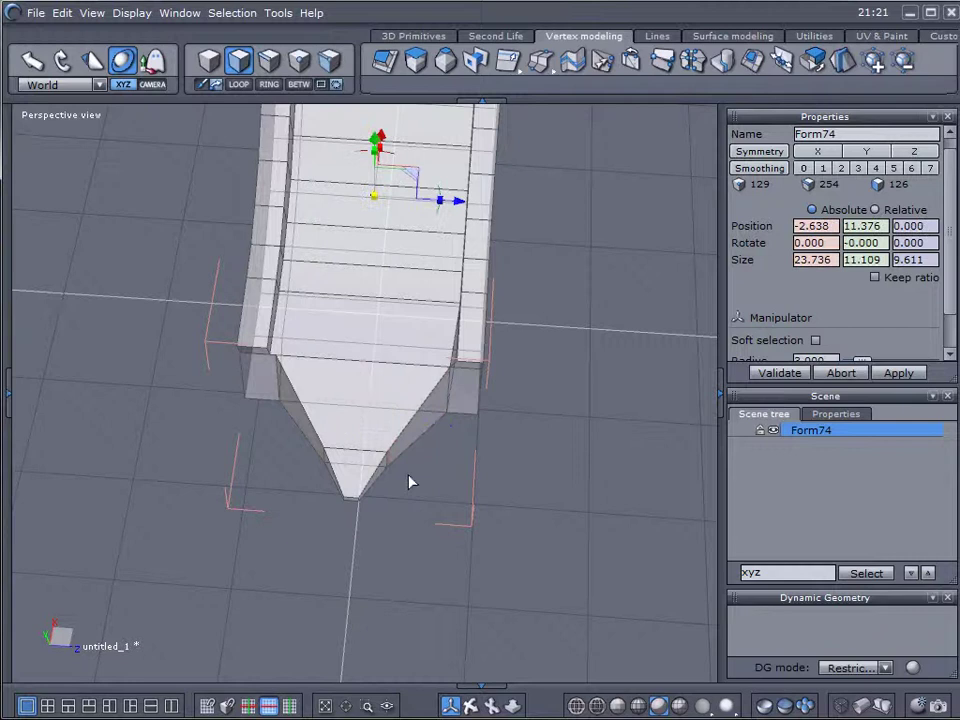
Move the taper's larger positive-Z side face along Z to a position of about 2.43.
{"action": "left_click", "coordinate": [417, 434]}
{"action": "left_click_drag", "start_coordinate": [483, 442], "coordinate": [507, 438]}
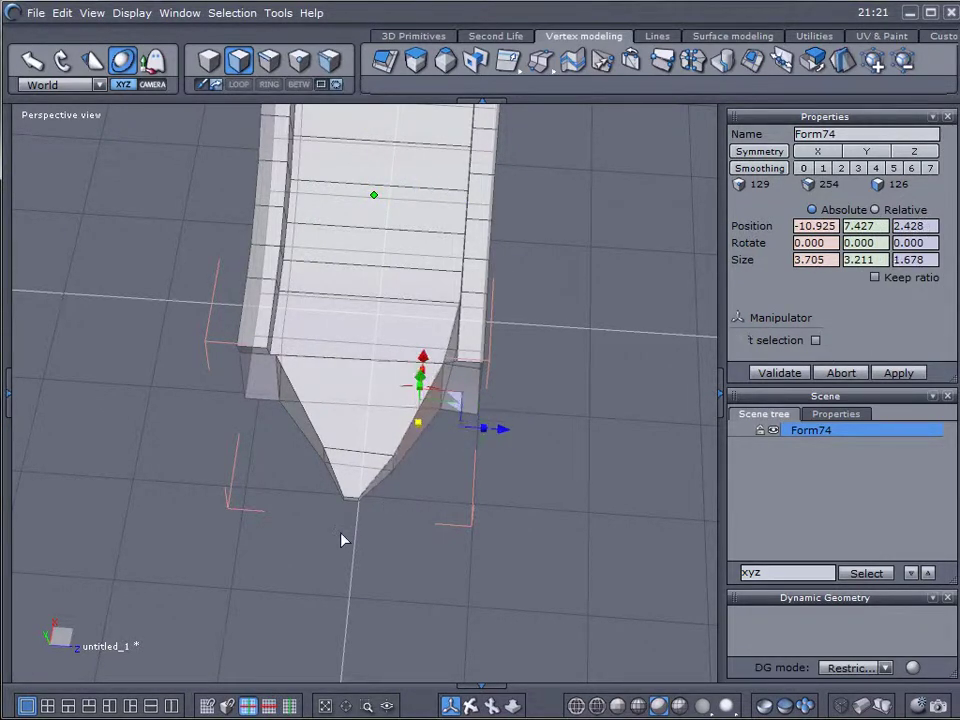
{"action": "right_click_drag", "start_coordinate": [341, 540], "coordinate": [613, 429]}
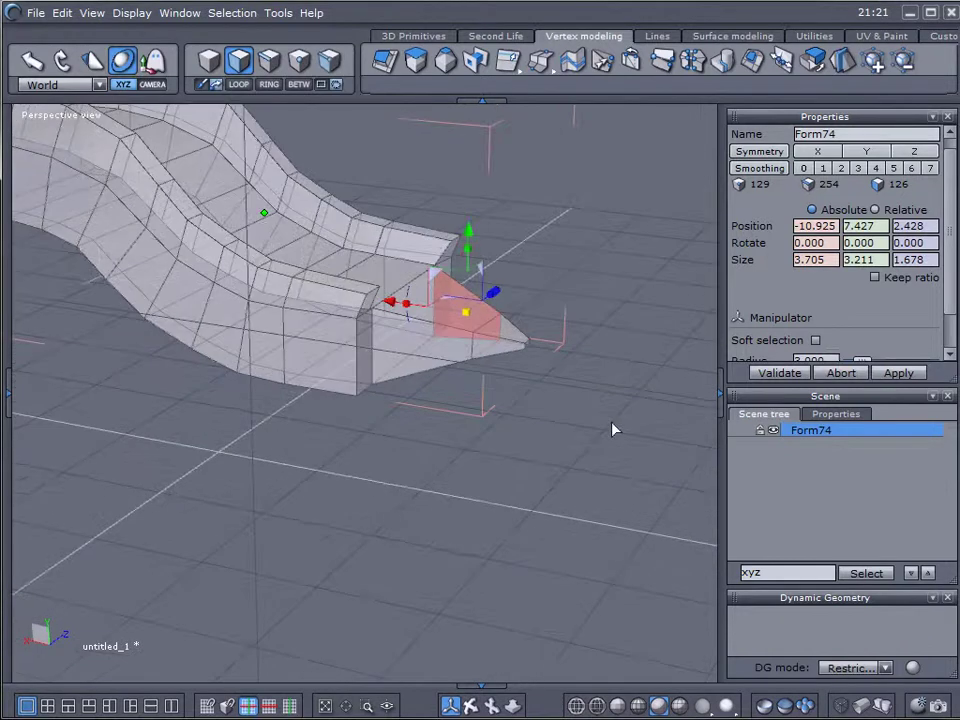
Undo the side face edits and the tapered sweep, back to the object with only its side rails.
{"action": "key", "text": "ctrl+z"}
{"action": "key", "text": "ctrl+z"}
{"action": "key", "text": "ctrl+z"}
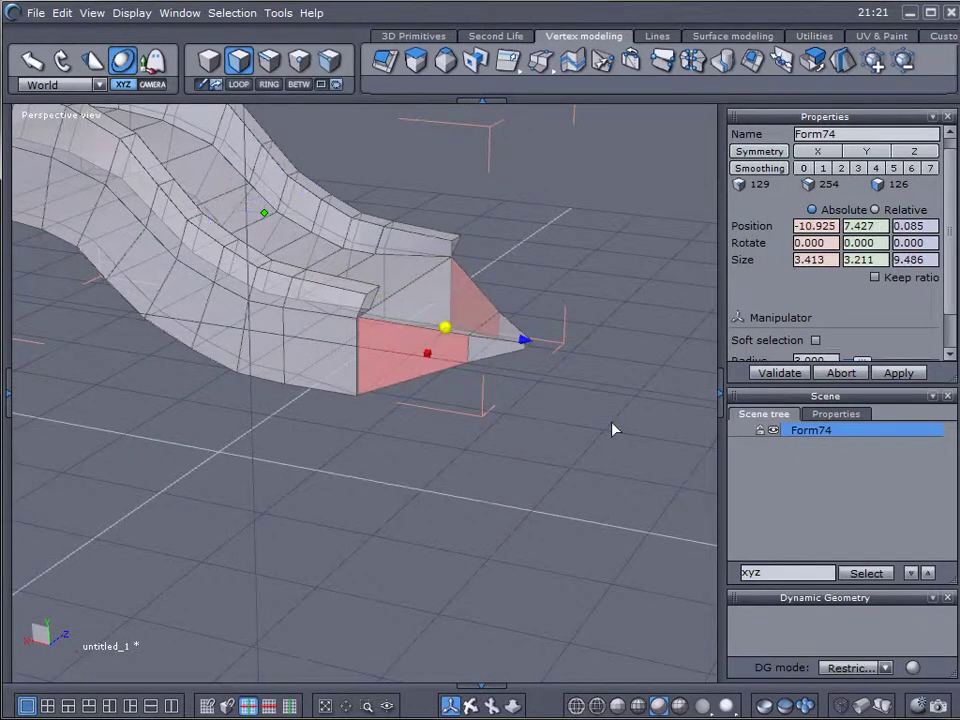
{"action": "key", "text": "ctrl+z"}
{"action": "key", "text": "ctrl+z"}
{"action": "key", "text": "ctrl+z"}
{"action": "key", "text": "ctrl+z"}
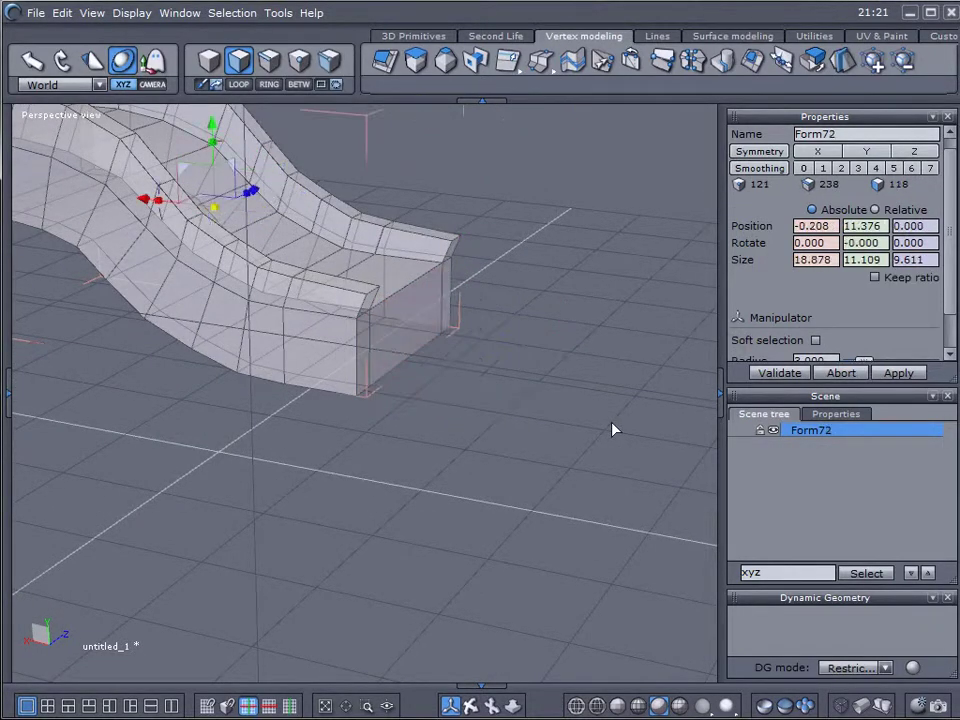
Select the underside faces near the low end across the object's full width.
{"action": "right_click_drag", "start_coordinate": [557, 420], "coordinate": [347, 351]}
{"action": "left_click", "coordinate": [347, 351]}
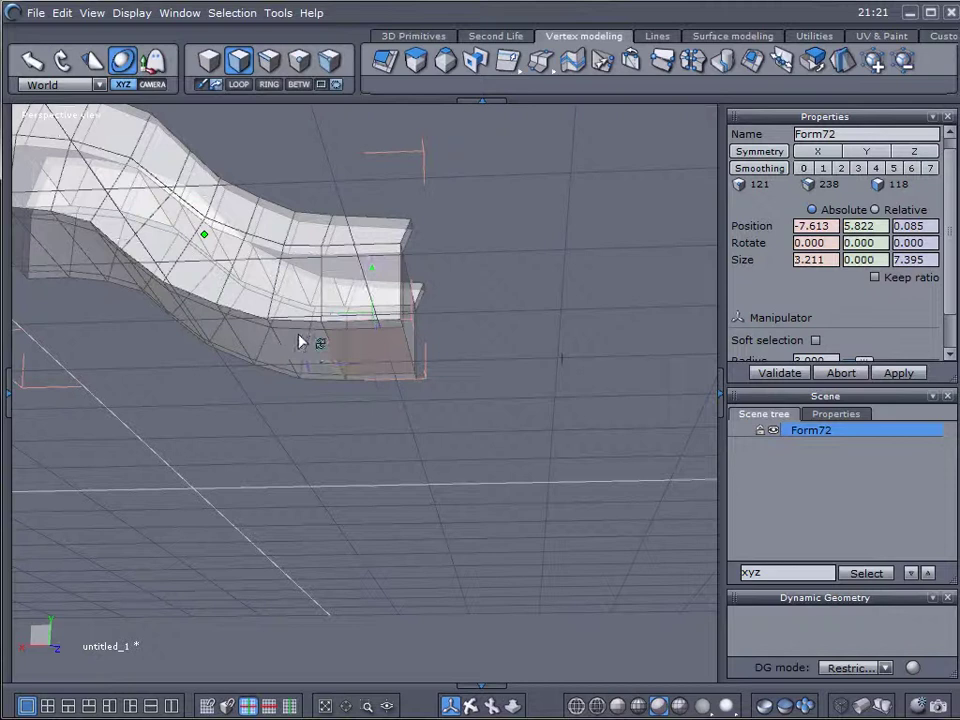
{"action": "right_click_drag", "start_coordinate": [395, 501], "coordinate": [261, 409]}
{"action": "left_click", "coordinate": [403, 593]}
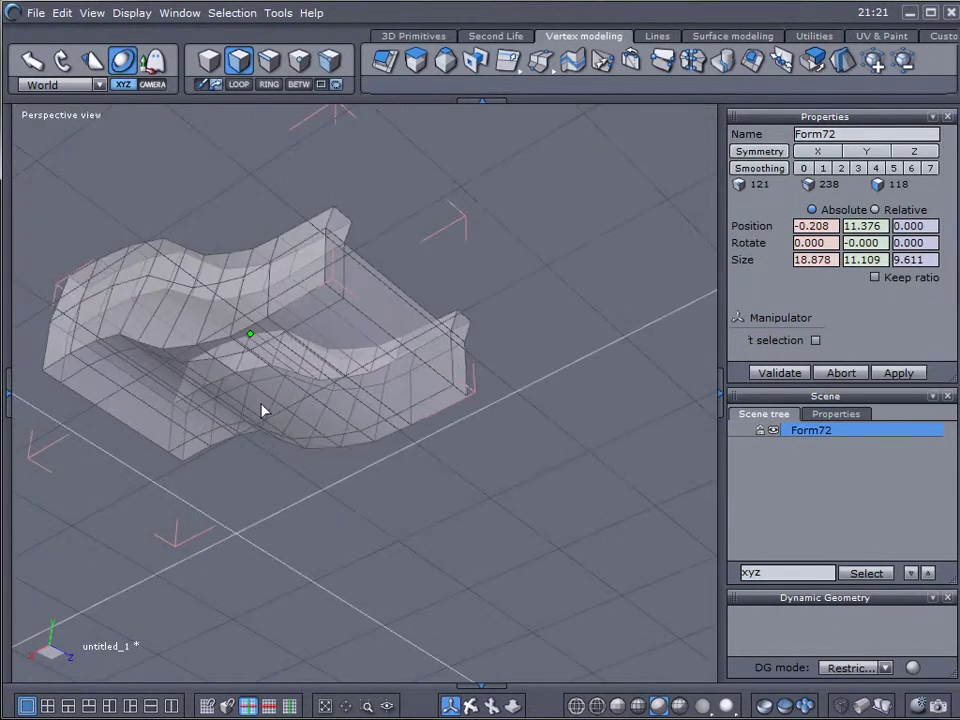
{"action": "mouse_move", "coordinate": [262, 340]}
{"action": "left_mouse_down"}
{"action": "mouse_move", "coordinate": [321, 307]}
{"action": "mouse_move", "coordinate": [347, 337]}
{"action": "mouse_move", "coordinate": [312, 386]}
{"action": "mouse_move", "coordinate": [378, 442]}
{"action": "left_mouse_up"}
{"action": "left_click_drag", "start_coordinate": [430, 421], "coordinate": [430, 425]}
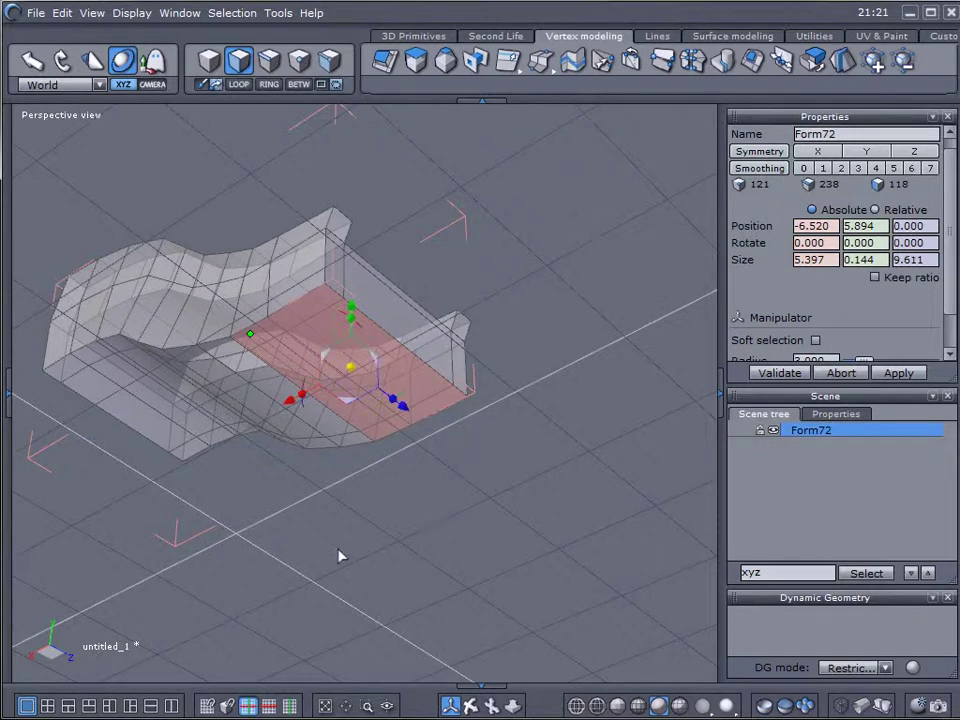
Raise the selected underside faces along Y to a position of about 8.24, thinning the low end.
{"action": "right_click_drag", "start_coordinate": [339, 556], "coordinate": [392, 339]}
{"action": "left_click_drag", "start_coordinate": [351, 283], "coordinate": [351, 222]}
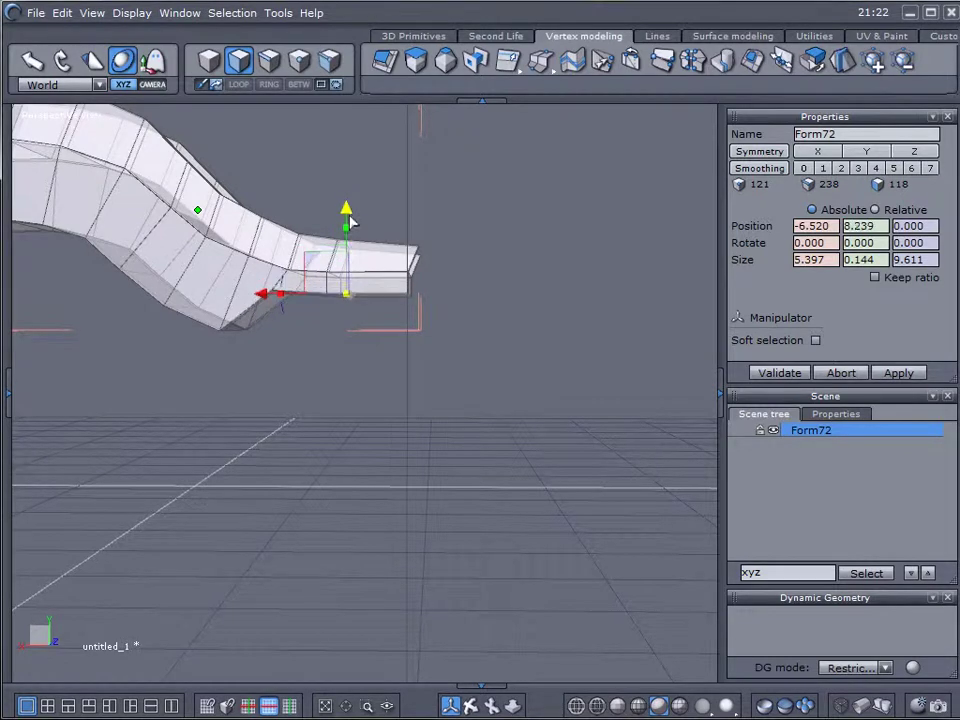
{"action": "right_click_drag", "start_coordinate": [349, 222], "coordinate": [619, 467]}
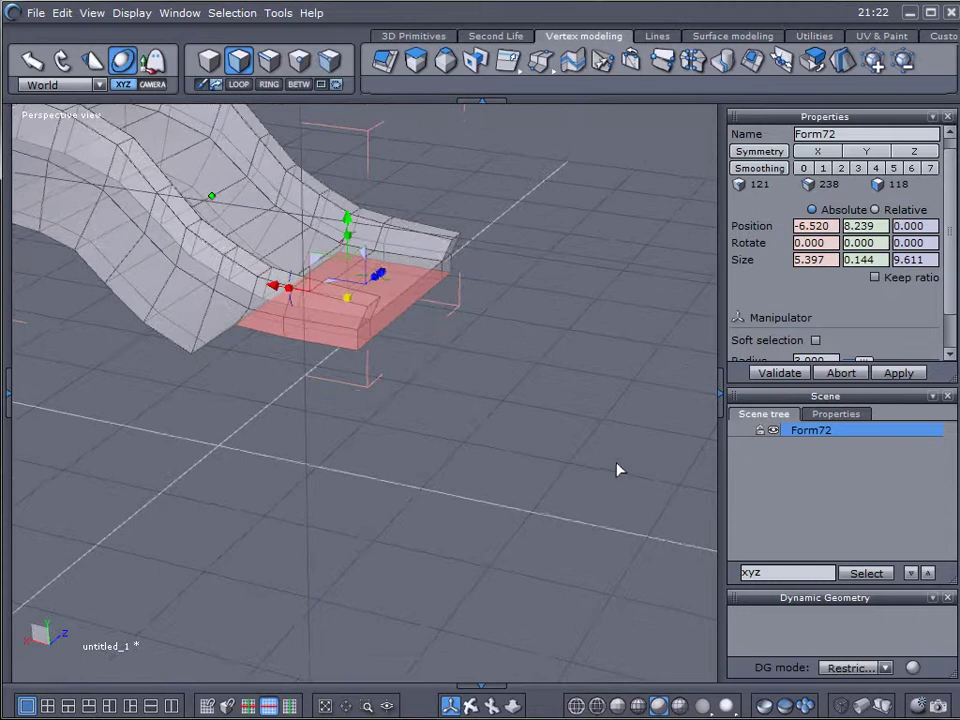
Move the wide end face of the thinned end outward along X to about -9.87, and clear the selection.
{"action": "left_click", "coordinate": [368, 338]}
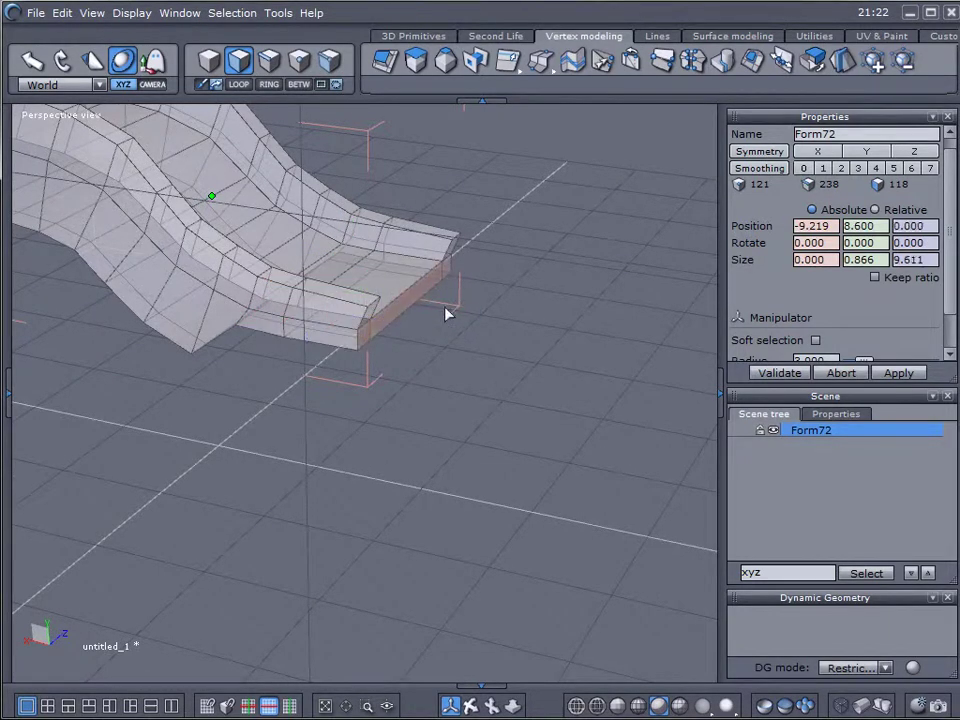
{"action": "left_click_drag", "start_coordinate": [332, 285], "coordinate": [345, 305]}
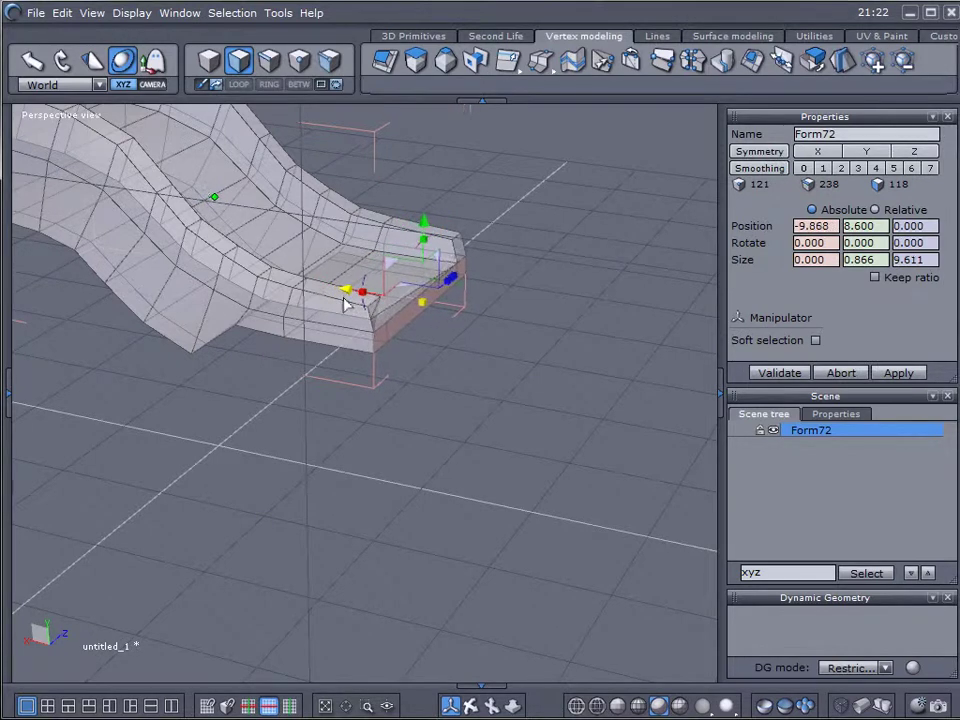
{"action": "left_click", "coordinate": [620, 325]}
Select the narrow negative-Z face on the underside step and move it along Y to about 7.37.
{"action": "middle_click_drag", "start_coordinate": [489, 454], "coordinate": [527, 323]}
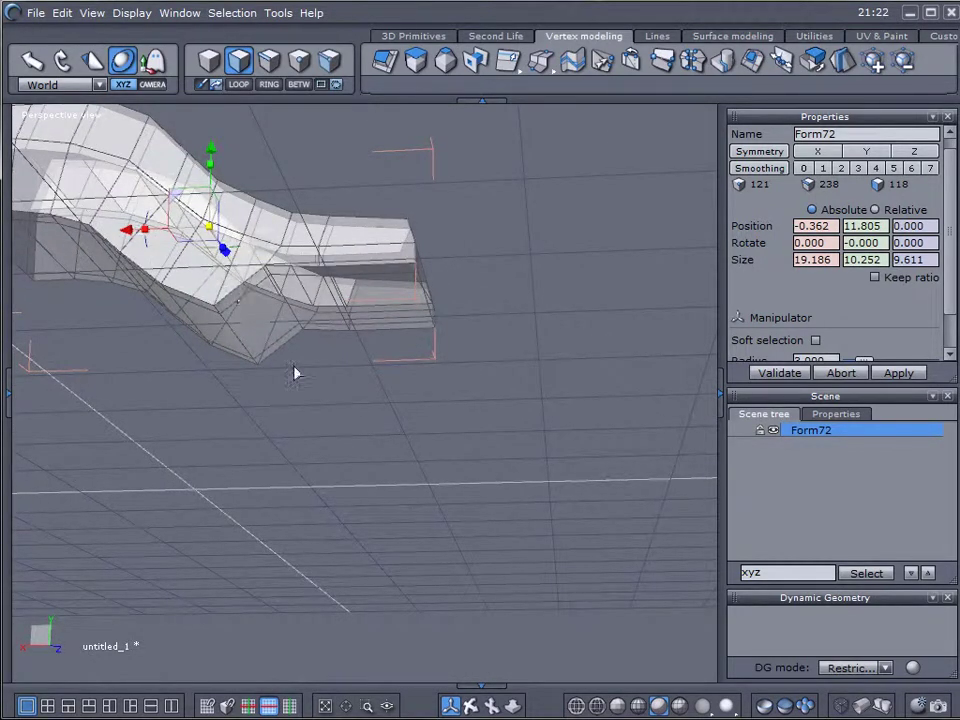
{"action": "middle_click_drag", "start_coordinate": [294, 374], "coordinate": [240, 317]}
{"action": "left_click", "coordinate": [229, 322]}
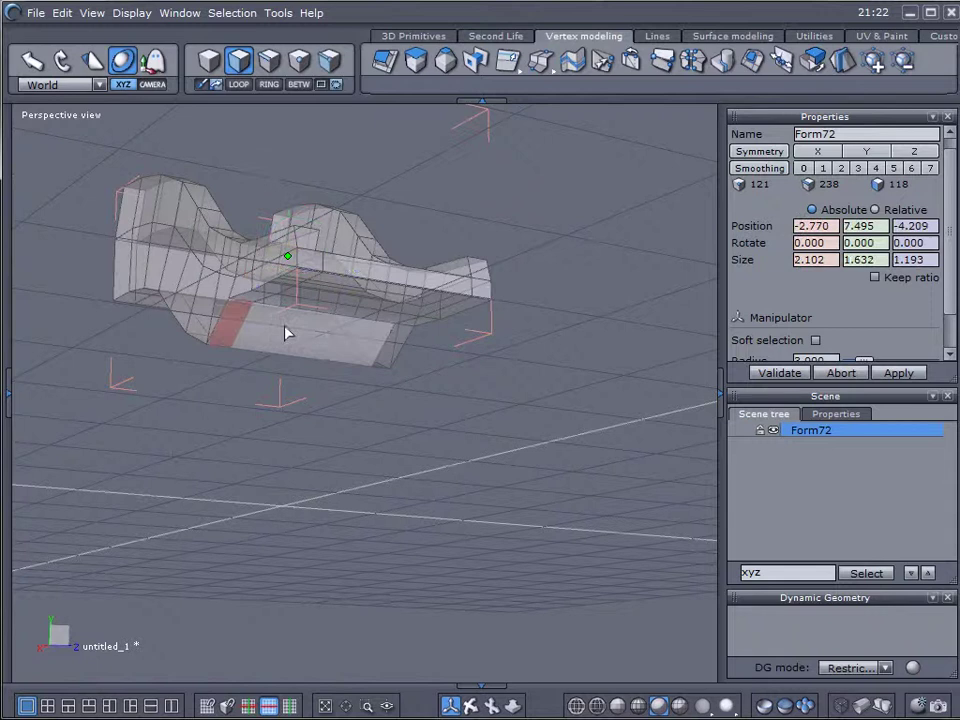
{"action": "middle_click_drag", "start_coordinate": [364, 407], "coordinate": [321, 240]}
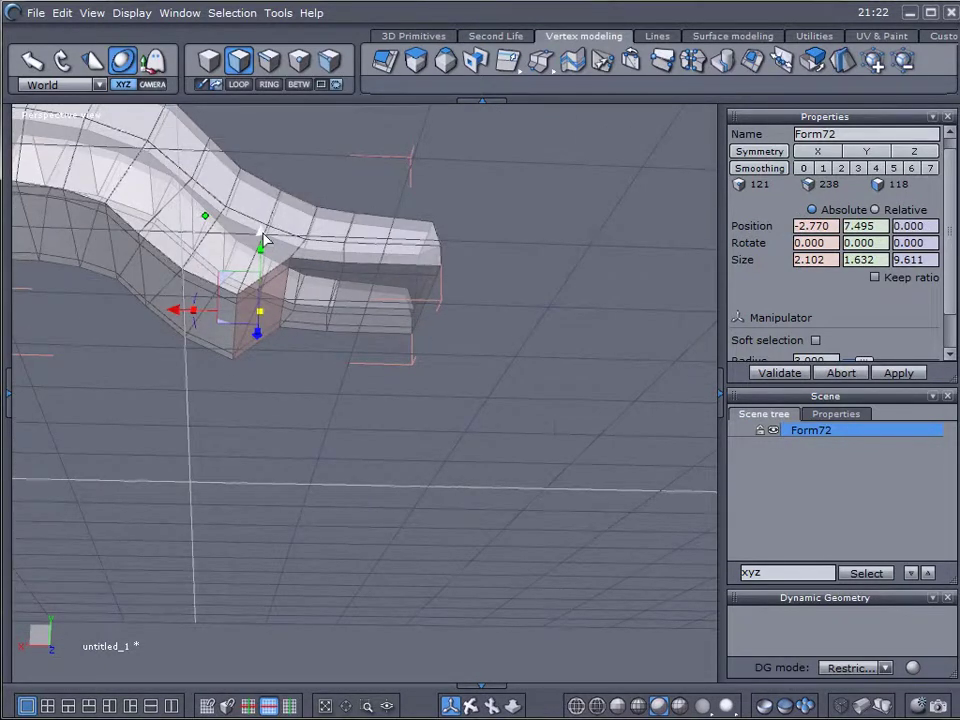
{"action": "mouse_move", "coordinate": [261, 240]}
{"action": "left_mouse_down"}
{"action": "mouse_move", "coordinate": [261, 221]}
{"action": "mouse_move", "coordinate": [264, 239]}
{"action": "left_mouse_up"}
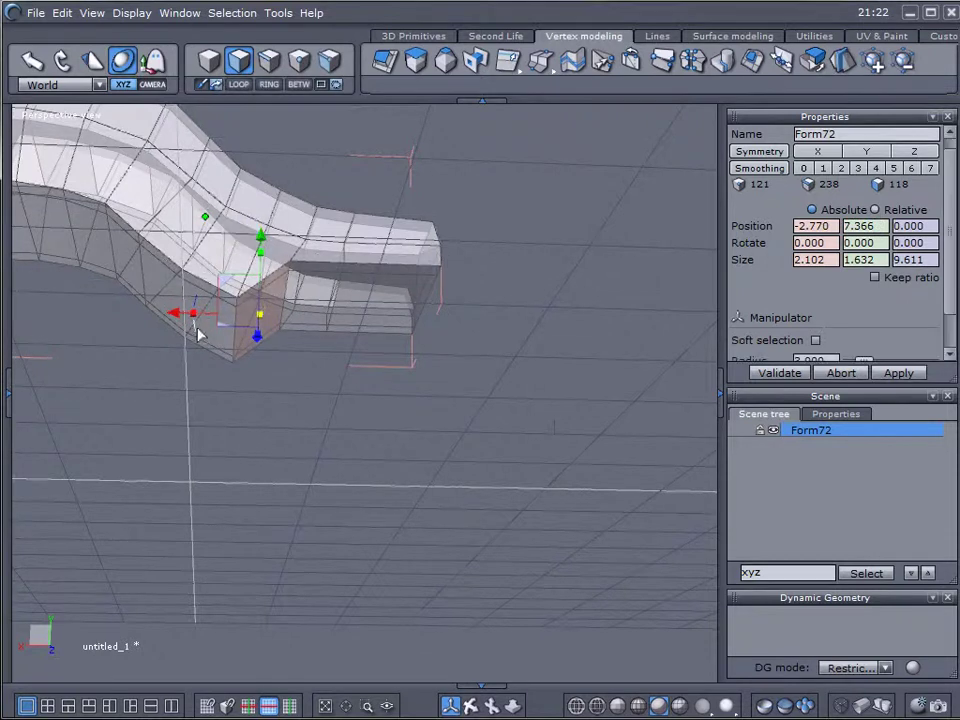
Rotate the selected underside face about the Z axis to flatten its slope, and clear the selection.
{"action": "left_click_drag", "start_coordinate": [195, 328], "coordinate": [176, 294]}
{"action": "middle_click_drag", "start_coordinate": [364, 399], "coordinate": [392, 478]}
{"action": "left_click", "coordinate": [505, 396]}
Extrude the full-width underside faces at the high end straight down along Y to about 7.3, forming a leg.
{"action": "middle_click_drag", "start_coordinate": [497, 400], "coordinate": [385, 416]}
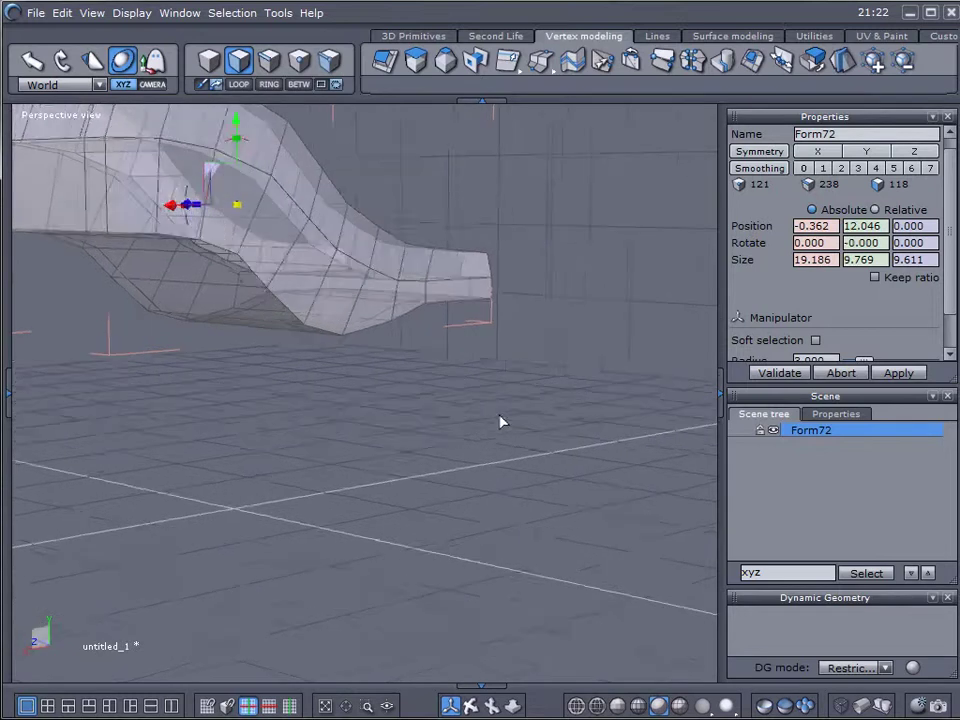
{"action": "middle_click_drag", "start_coordinate": [501, 422], "coordinate": [495, 305]}
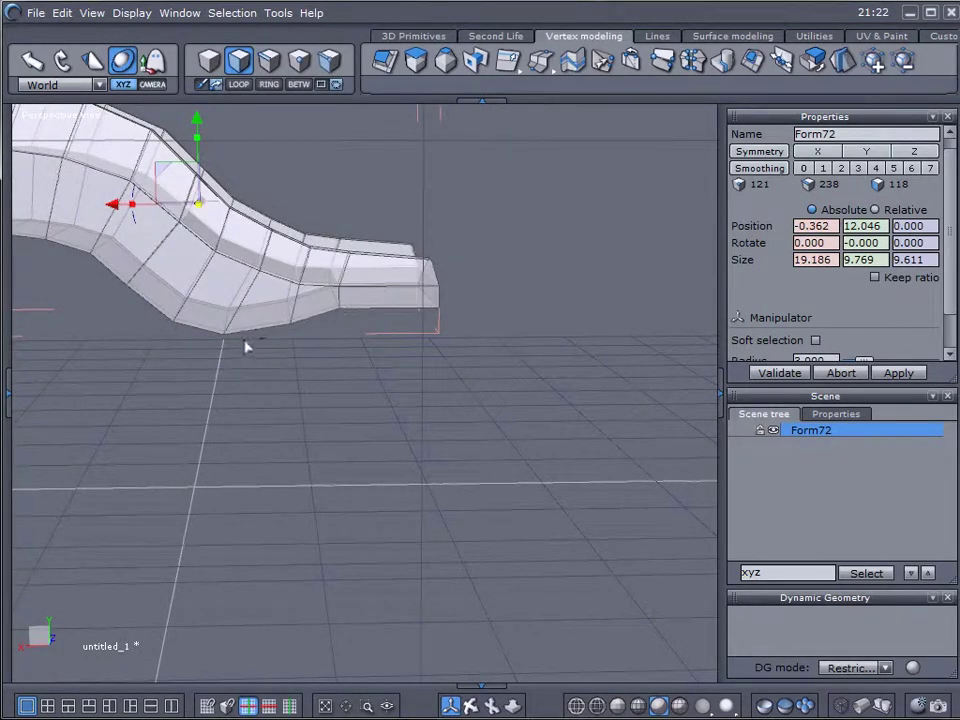
{"action": "right_click_drag", "start_coordinate": [213, 394], "coordinate": [393, 380]}
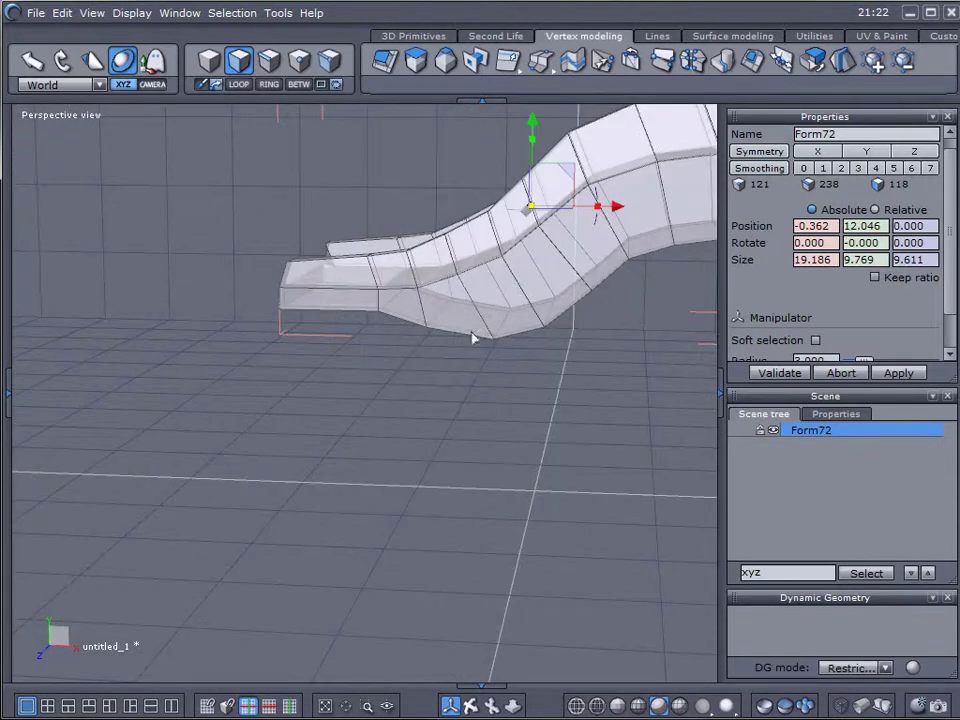
{"action": "right_click_drag", "start_coordinate": [657, 434], "coordinate": [403, 329]}
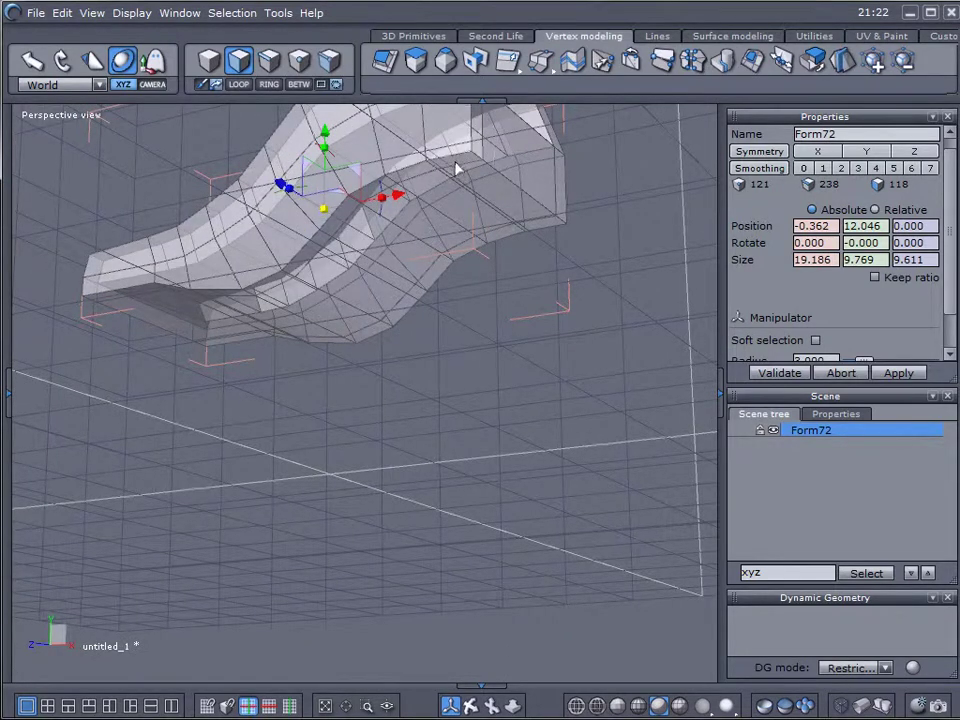
{"action": "left_click", "coordinate": [493, 190]}
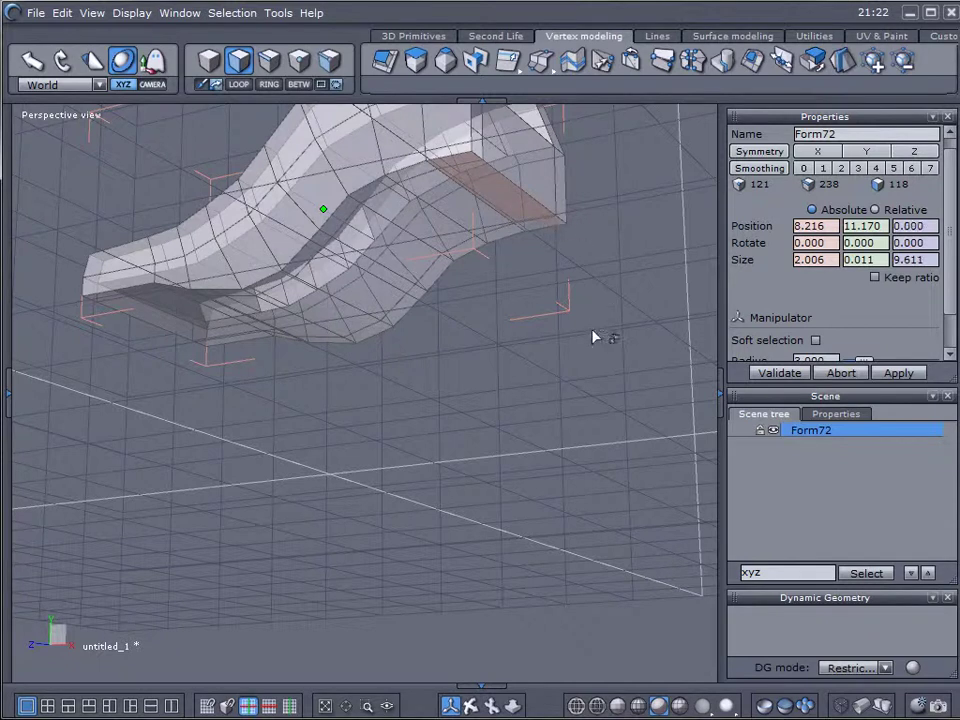
{"action": "right_click_drag", "start_coordinate": [593, 337], "coordinate": [611, 440]}
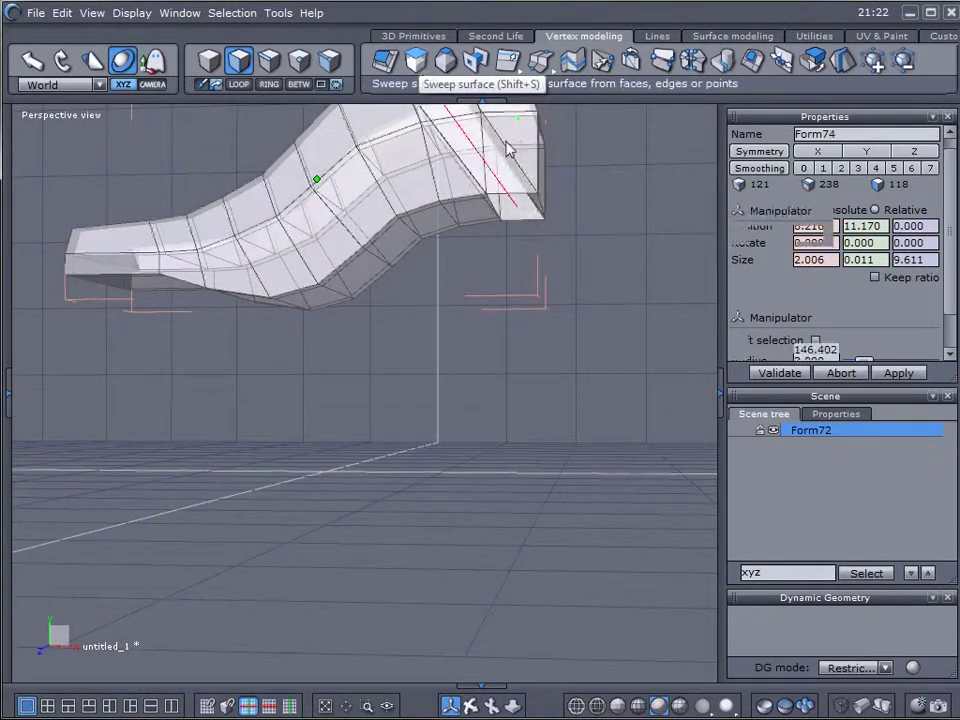
{"action": "left_click", "coordinate": [416, 62]}
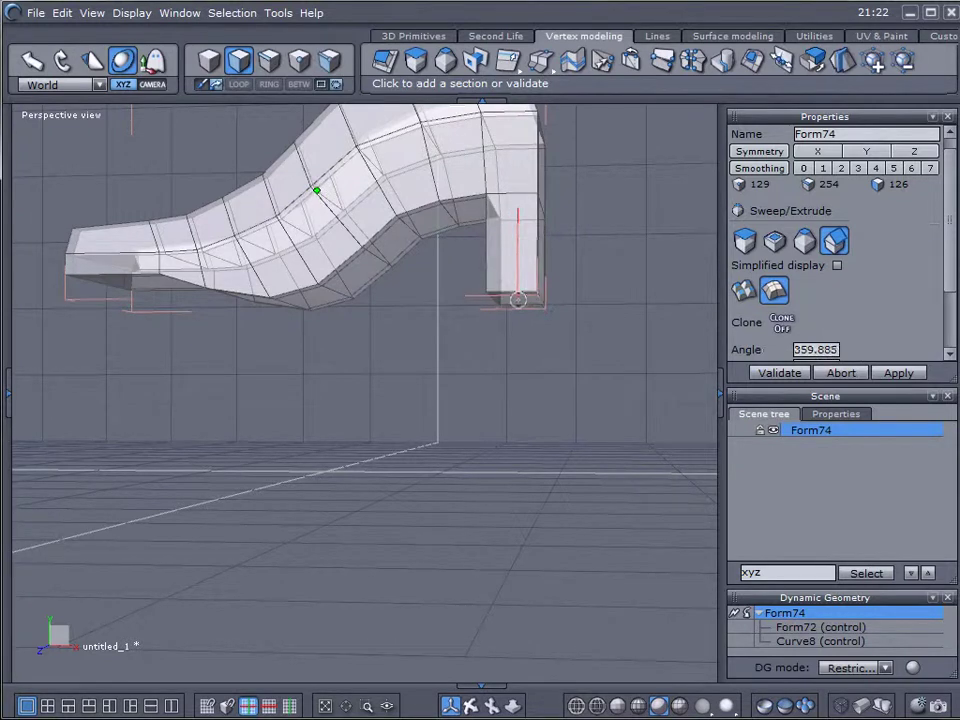
{"action": "left_click", "coordinate": [518, 300]}
{"action": "key", "text": "Return"}
{"action": "key", "text": "Return"}
Clone the whole object along X, placing the copy at an X position of about 17.22.
{"action": "right_click_drag", "start_coordinate": [516, 391], "coordinate": [540, 346]}
{"action": "scroll", "coordinate": [596, 294], "scroll_direction": "up", "scroll_amount": 4}
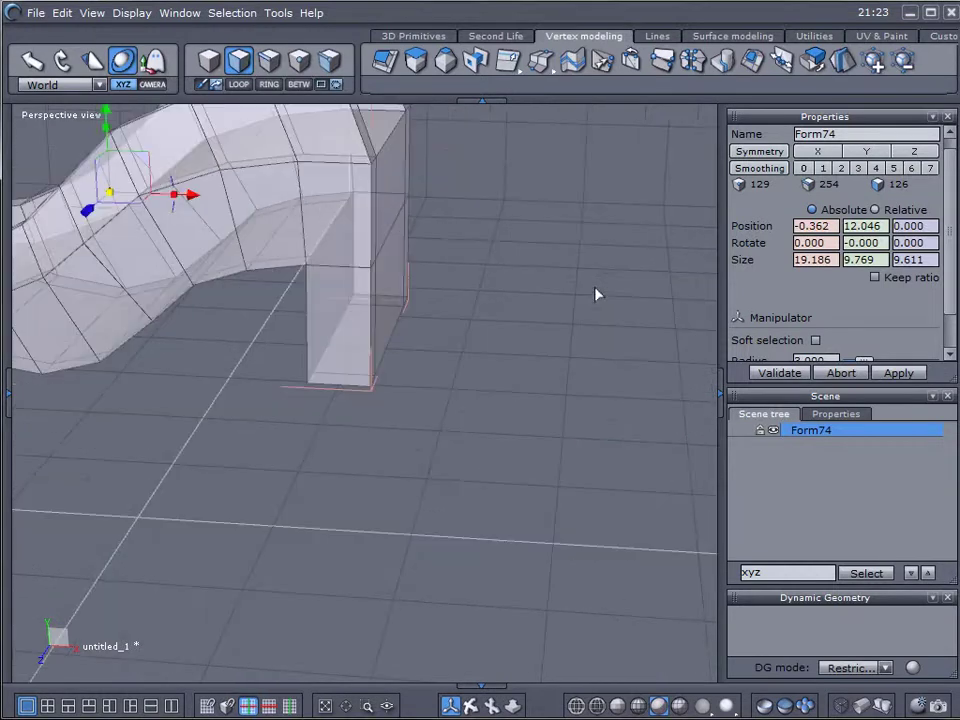
{"action": "scroll", "coordinate": [544, 287], "scroll_direction": "down", "scroll_amount": 3}
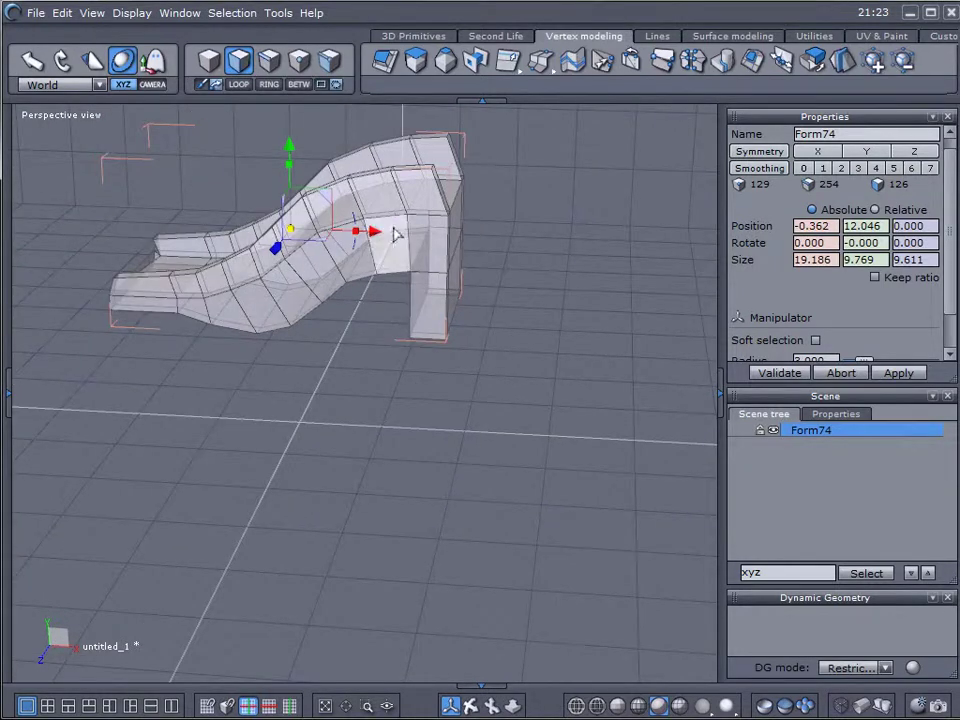
{"action": "left_click", "coordinate": [208, 60]}
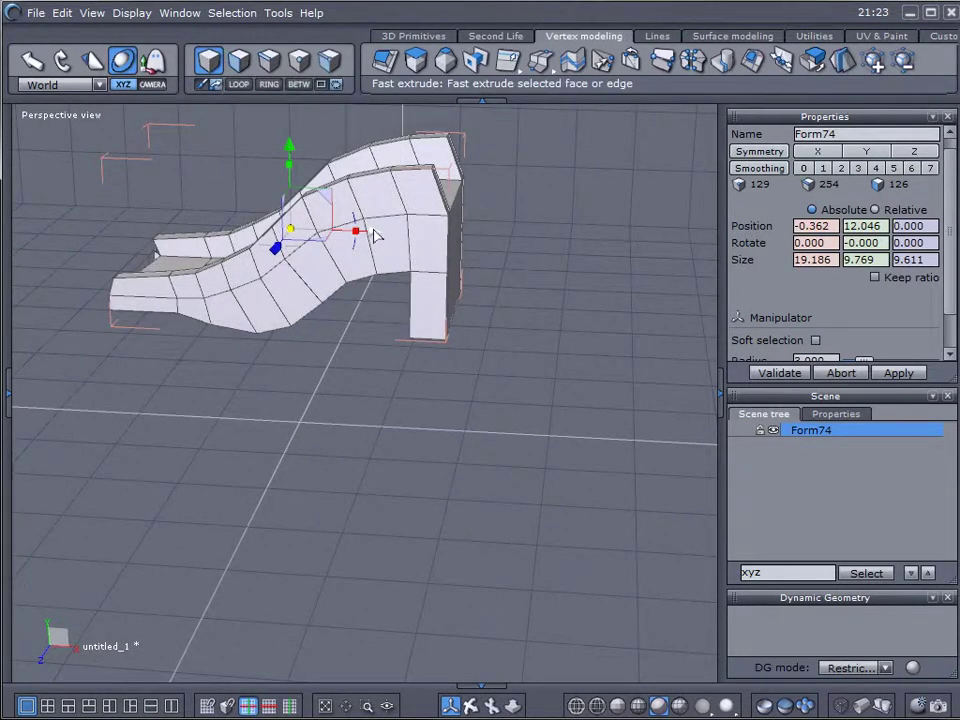
{"action": "left_click_drag", "start_coordinate": [375, 235], "coordinate": [656, 285], "text": "shift"}
Turn the copy 180 degrees about the vertical axis and move it along X to about 23.48.
{"action": "middle_click_drag", "start_coordinate": [660, 333], "coordinate": [360, 370]}
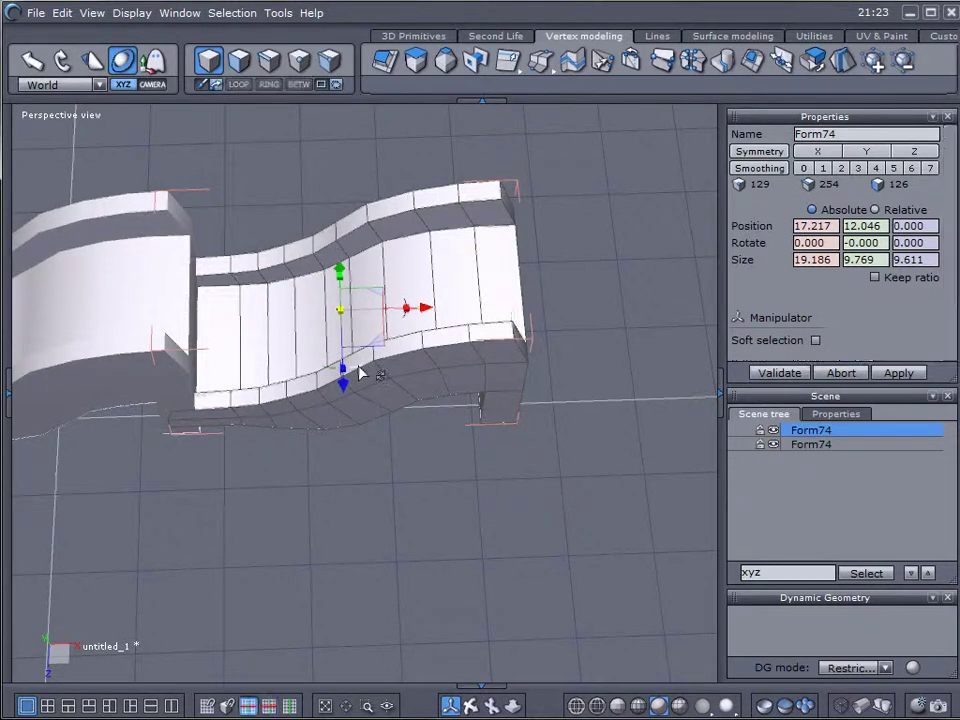
{"action": "left_click_drag", "start_coordinate": [360, 371], "coordinate": [343, 268]}
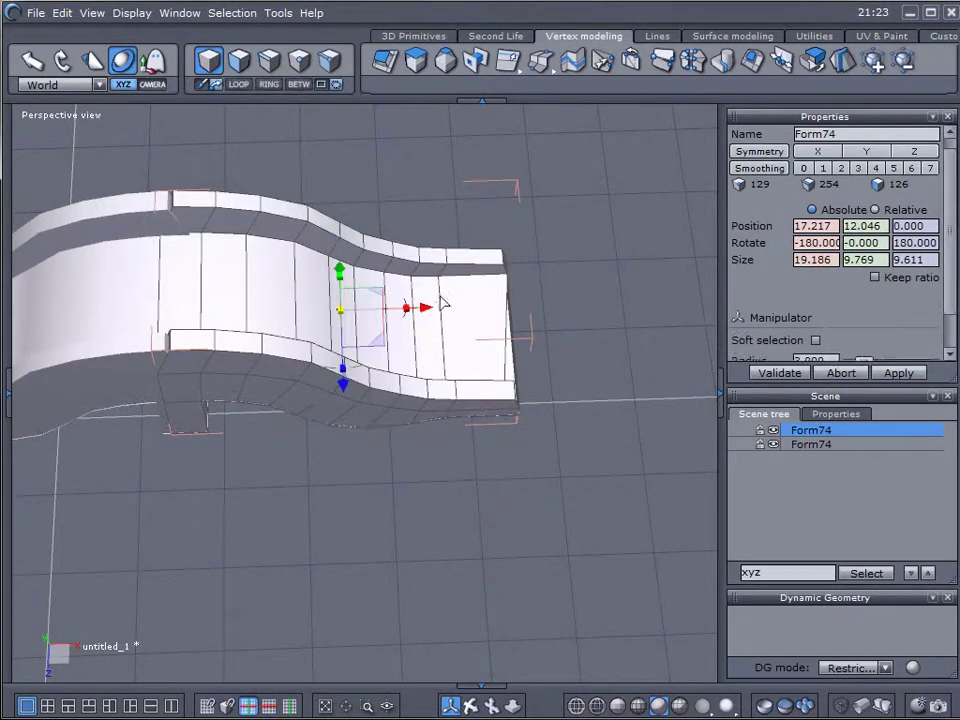
{"action": "left_click_drag", "start_coordinate": [428, 315], "coordinate": [469, 311]}
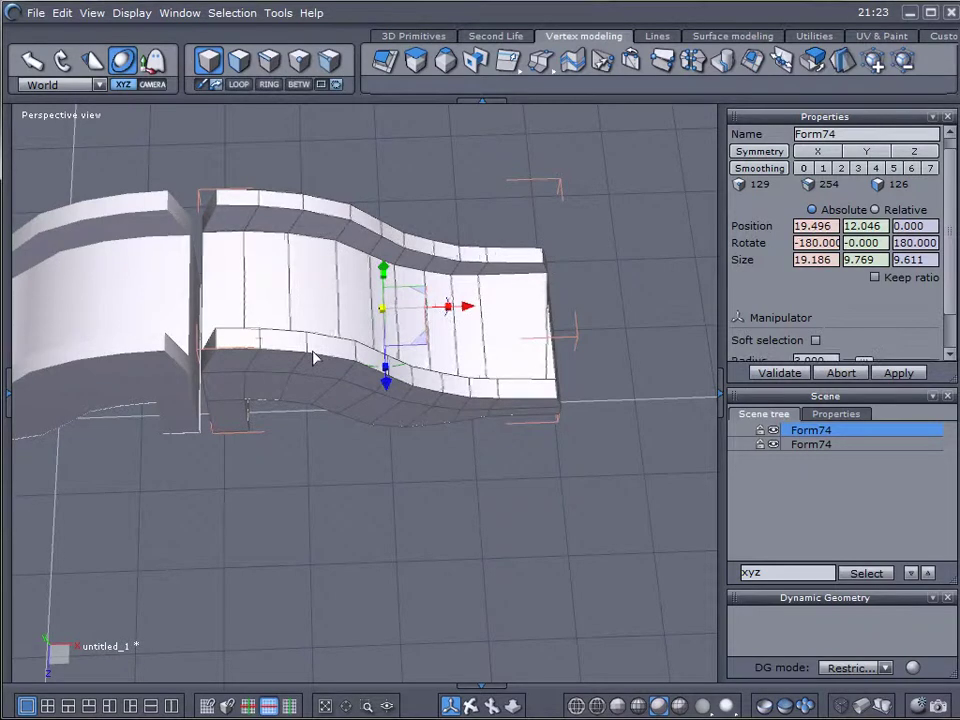
{"action": "scroll", "coordinate": [313, 358], "scroll_direction": "up", "scroll_amount": 3}
{"action": "right_click_drag", "start_coordinate": [313, 358], "coordinate": [575, 447]}
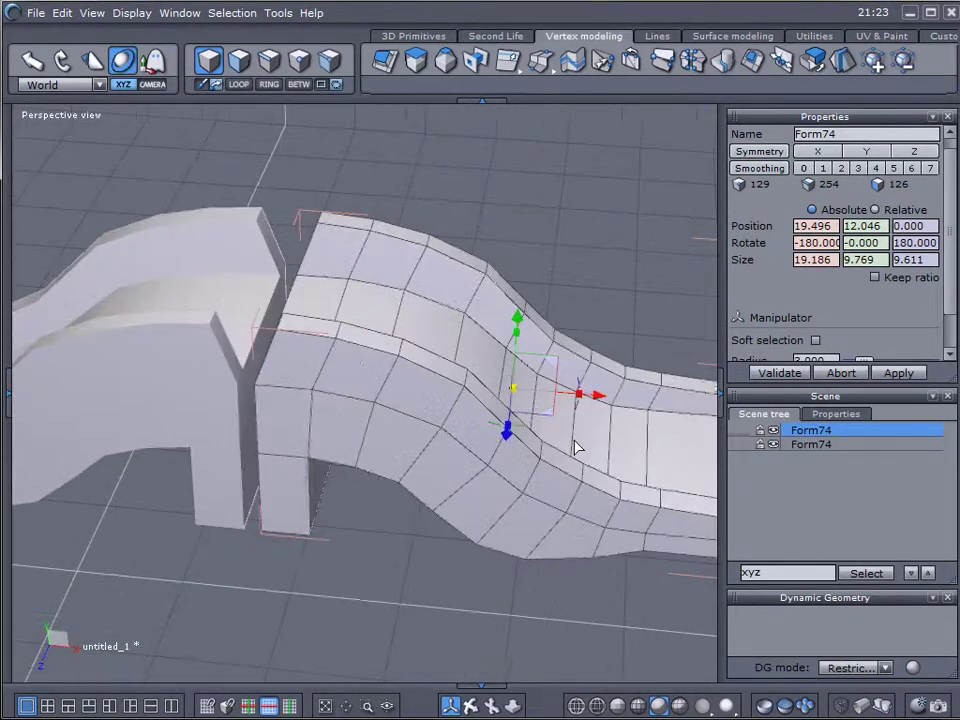
{"action": "left_click_drag", "start_coordinate": [605, 400], "coordinate": [660, 405]}
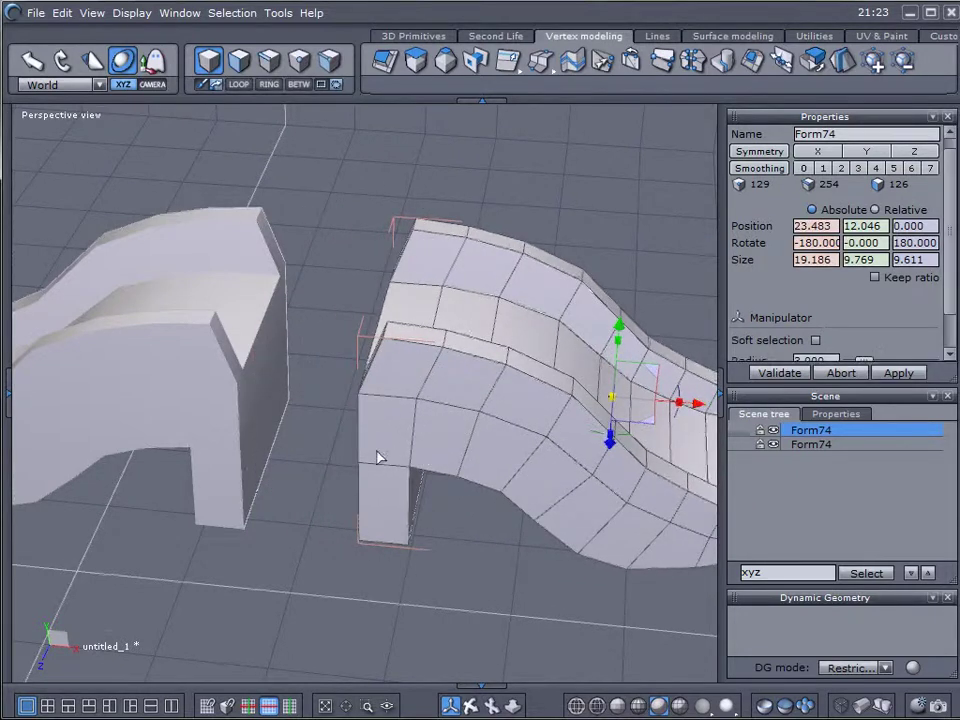
Delete all the faces closing the tall end of the copy, including both rail ends and the leg's outer side.
{"action": "right_click_drag", "start_coordinate": [289, 444], "coordinate": [320, 290]}
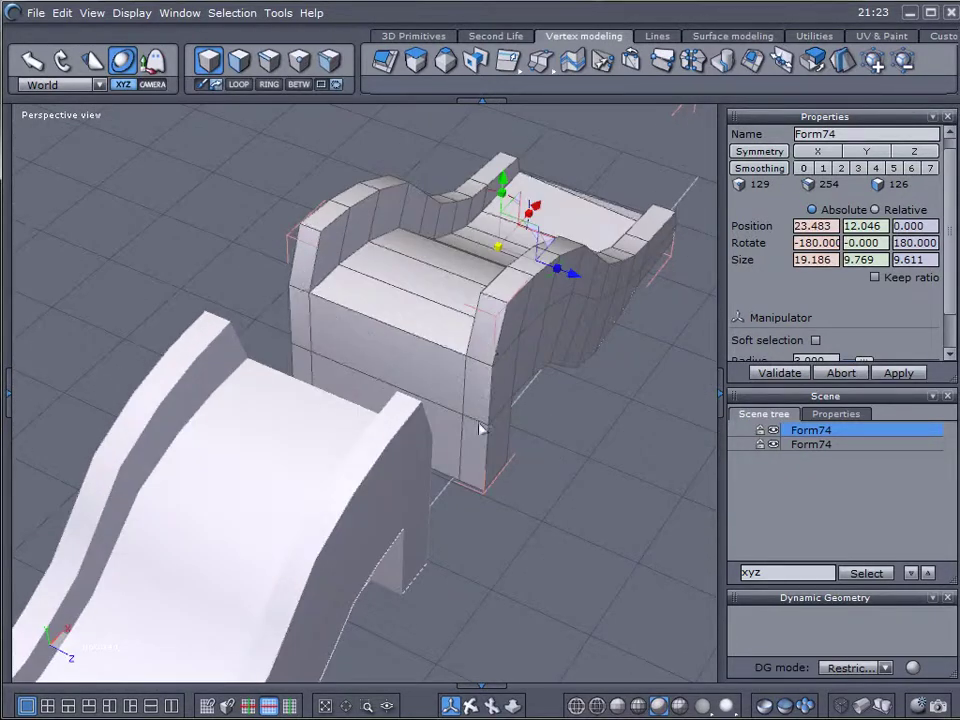
{"action": "left_click", "coordinate": [237, 62]}
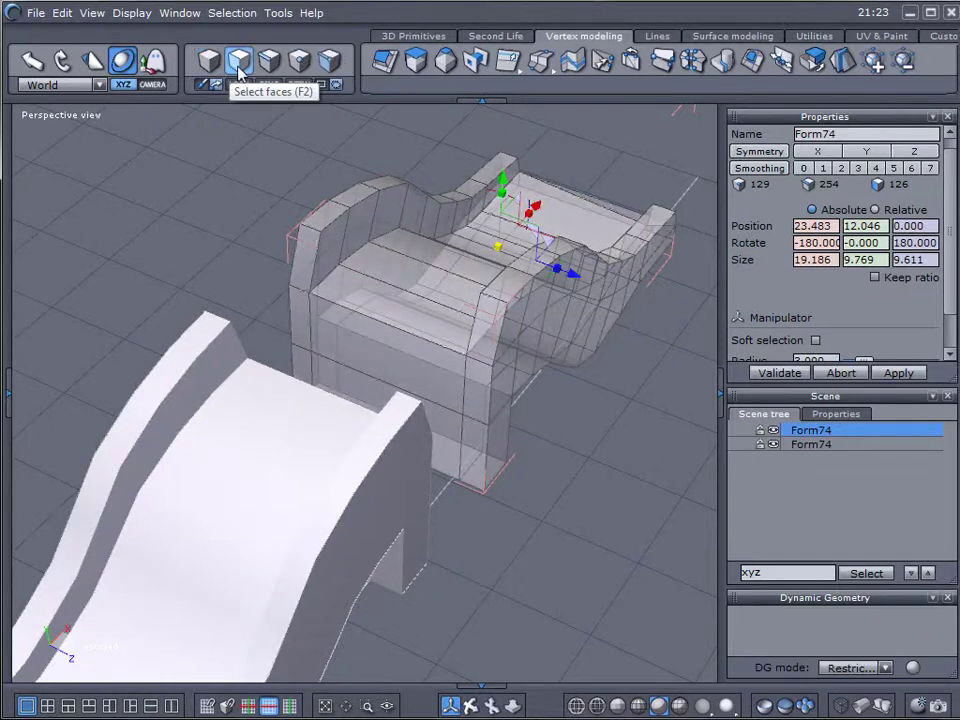
{"action": "left_click", "coordinate": [306, 268]}
{"action": "left_click", "coordinate": [358, 350], "text": "shift"}
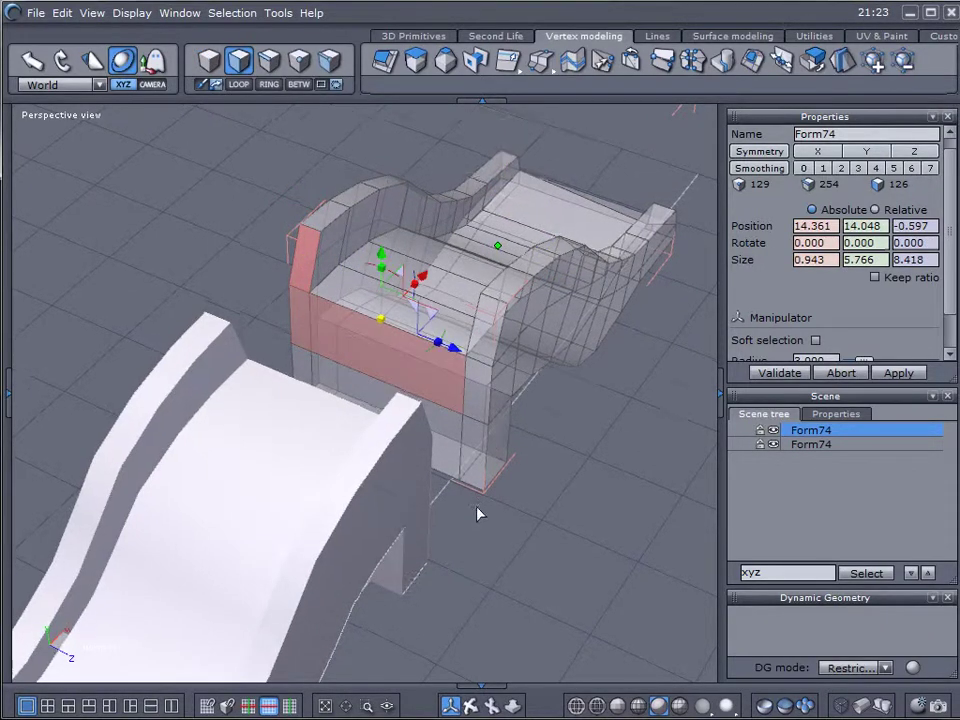
{"action": "right_click_drag", "start_coordinate": [480, 510], "coordinate": [336, 476]}
{"action": "left_click_drag", "start_coordinate": [310, 370], "coordinate": [465, 407]}
{"action": "left_click", "coordinate": [487, 401], "text": "shift"}
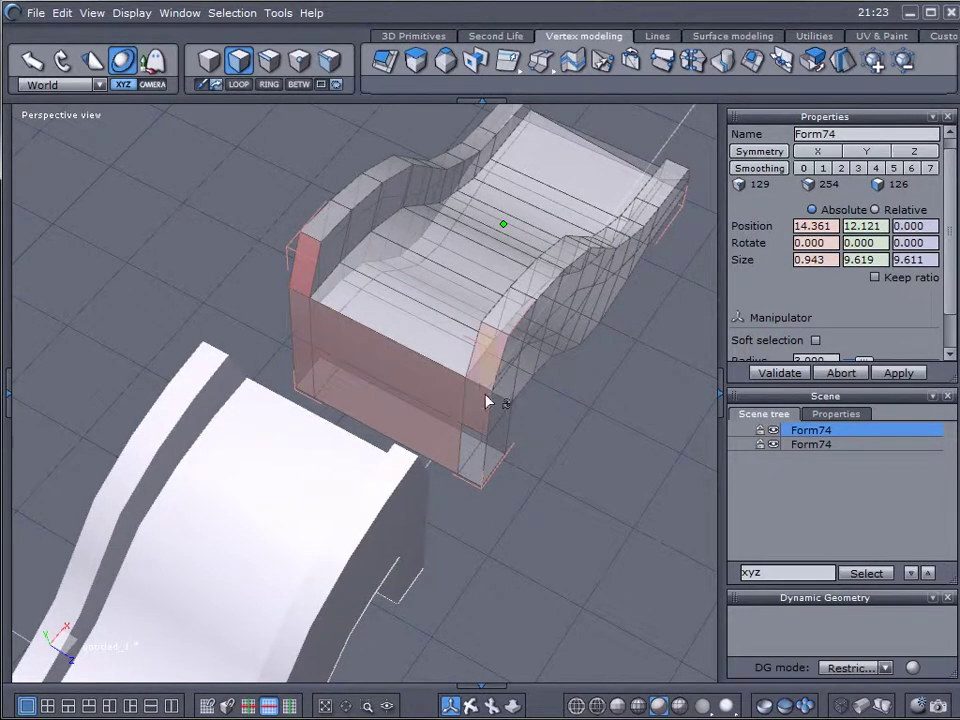
{"action": "key", "text": "Delete"}
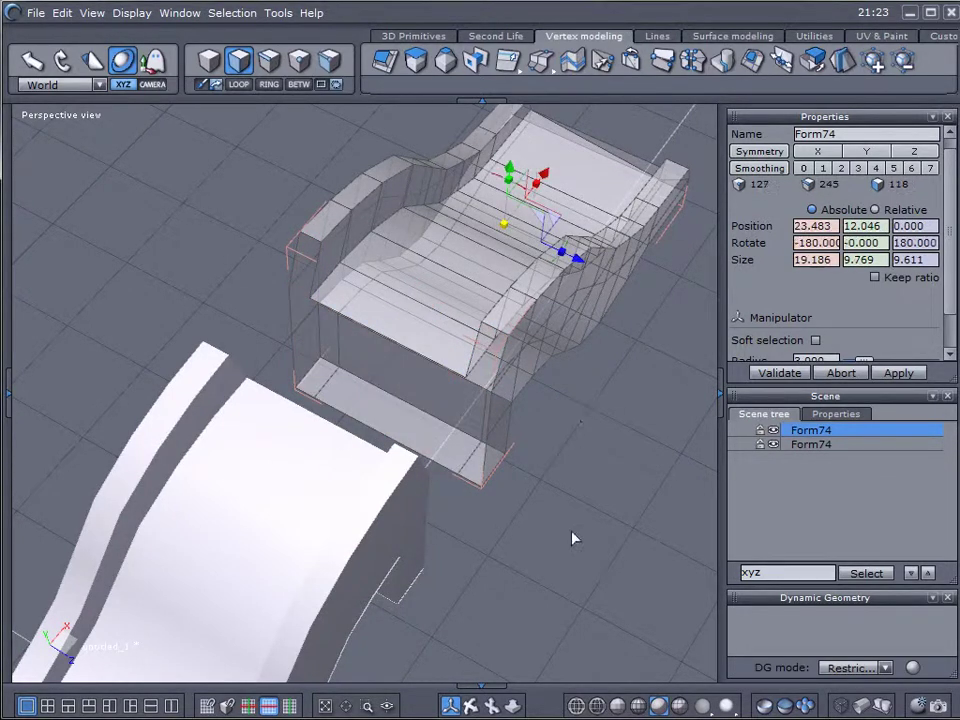
Delete the matching end faces of the original object where it faces the copy, including rail ends and leg.
{"action": "middle_click_drag", "start_coordinate": [568, 542], "coordinate": [243, 362]}
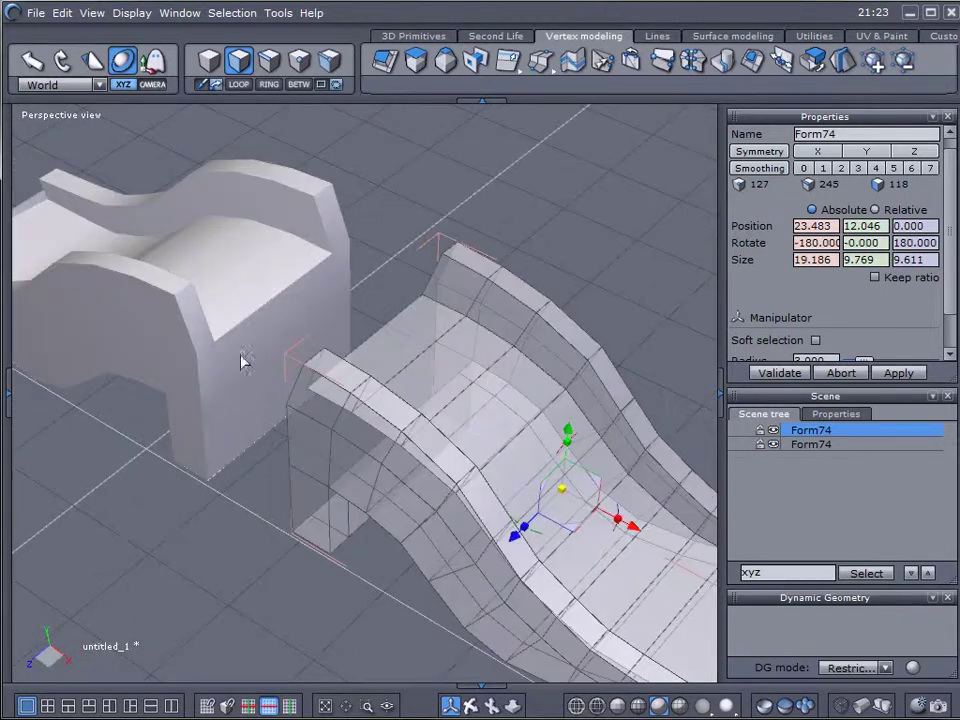
{"action": "left_click", "coordinate": [210, 72]}
{"action": "left_click", "coordinate": [229, 251]}
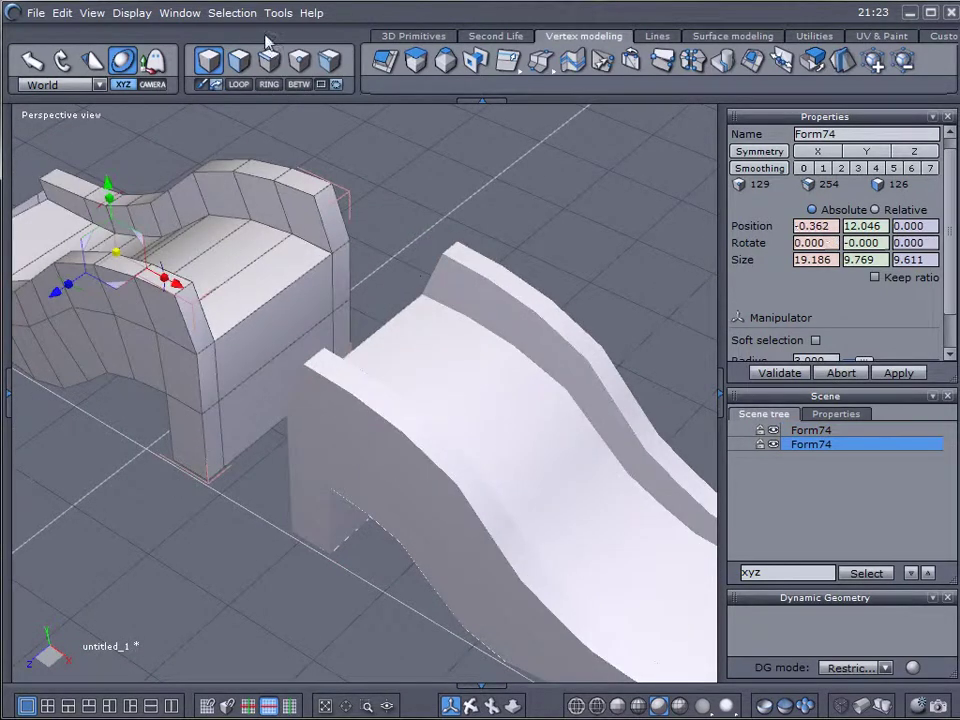
{"action": "left_click", "coordinate": [240, 57]}
{"action": "left_click", "coordinate": [198, 330]}
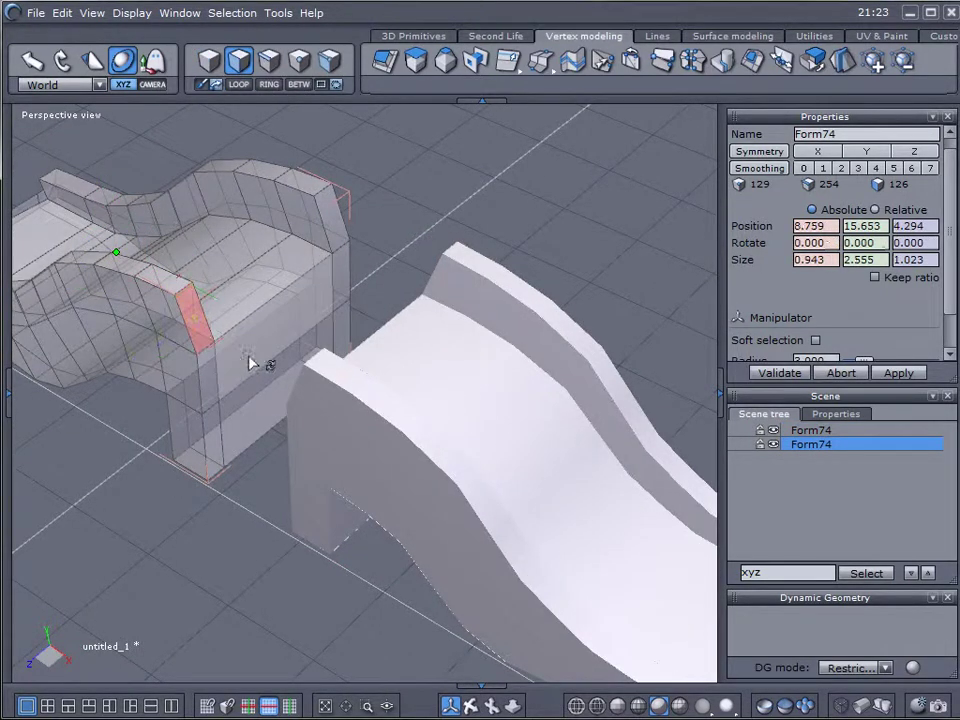
{"action": "left_click", "coordinate": [265, 432], "text": "shift"}
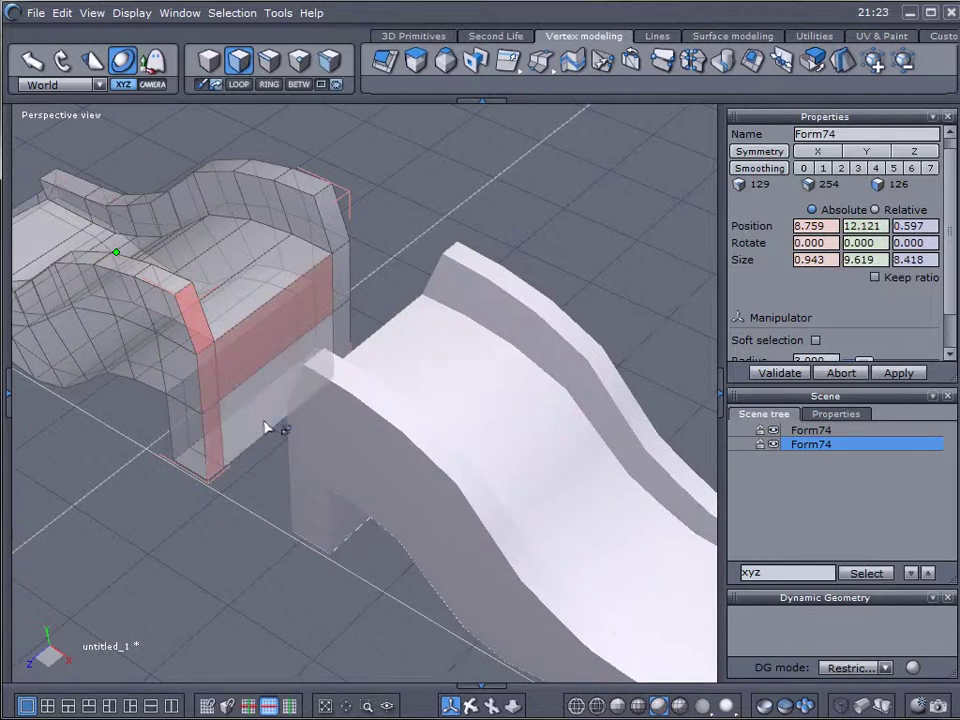
{"action": "left_click", "coordinate": [347, 282], "text": "shift"}
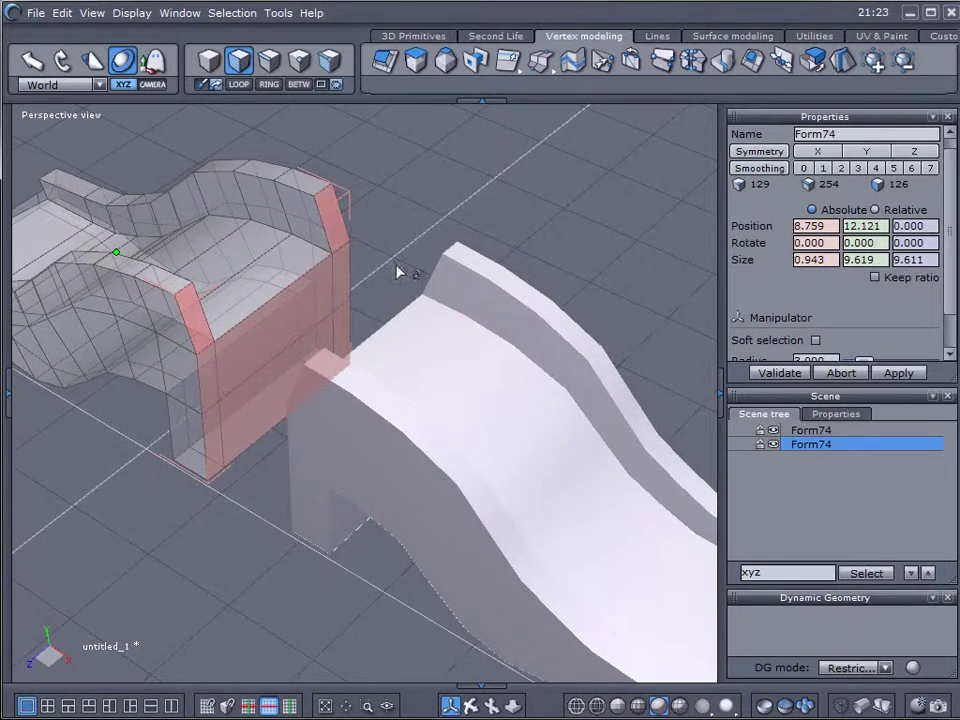
{"action": "key", "text": "Delete"}
Return to whole-object selection and select only the turned copy.
{"action": "scroll", "coordinate": [250, 474], "scroll_direction": "up", "scroll_amount": 3}
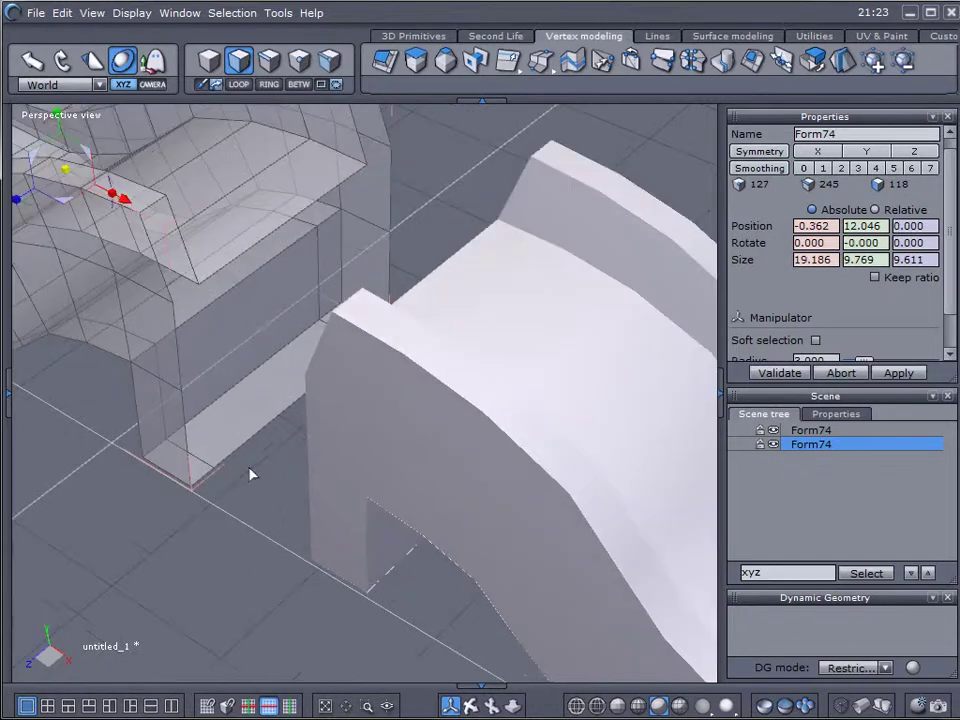
{"action": "left_click", "coordinate": [218, 474]}
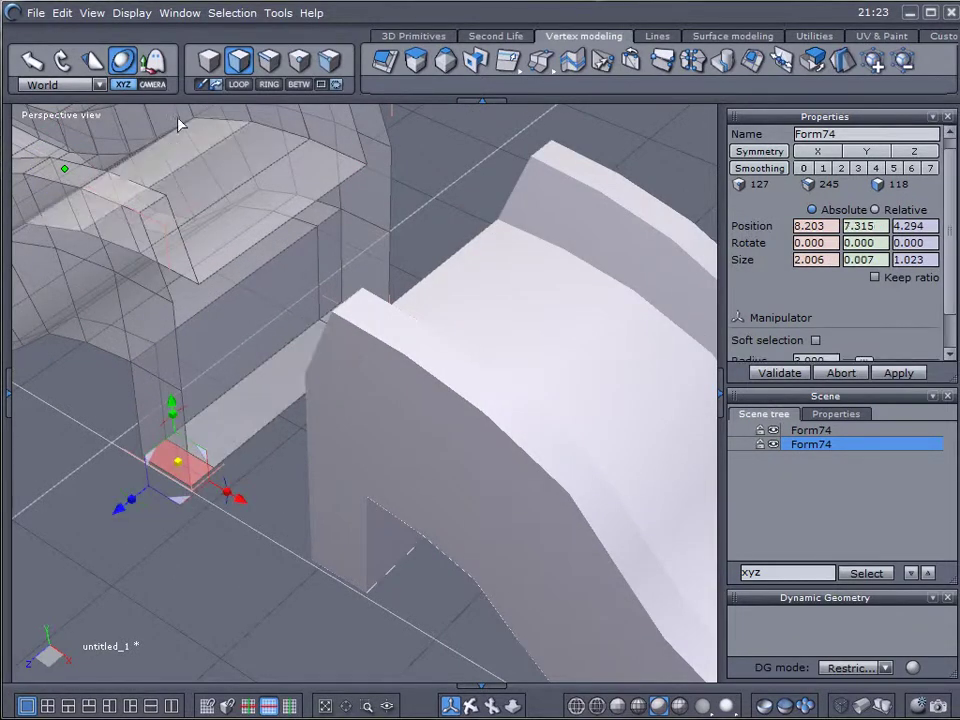
{"action": "left_click", "coordinate": [209, 62]}
{"action": "middle_click_drag", "start_coordinate": [195, 517], "coordinate": [355, 457]}
{"action": "mouse_move", "coordinate": [355, 458]}
{"action": "right_mouse_down"}
{"action": "mouse_move", "coordinate": [317, 450]}
{"action": "mouse_move", "coordinate": [306, 482]}
{"action": "mouse_move", "coordinate": [242, 435]}
{"action": "mouse_move", "coordinate": [287, 424]}
{"action": "mouse_move", "coordinate": [348, 452]}
{"action": "right_mouse_up"}
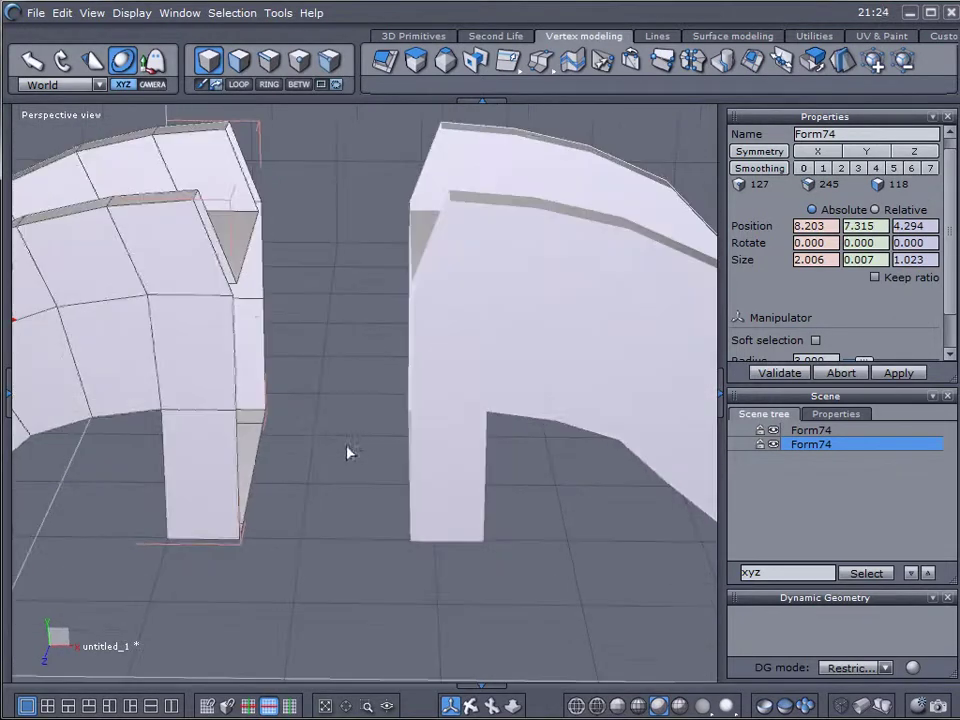
{"action": "left_click", "coordinate": [460, 323]}
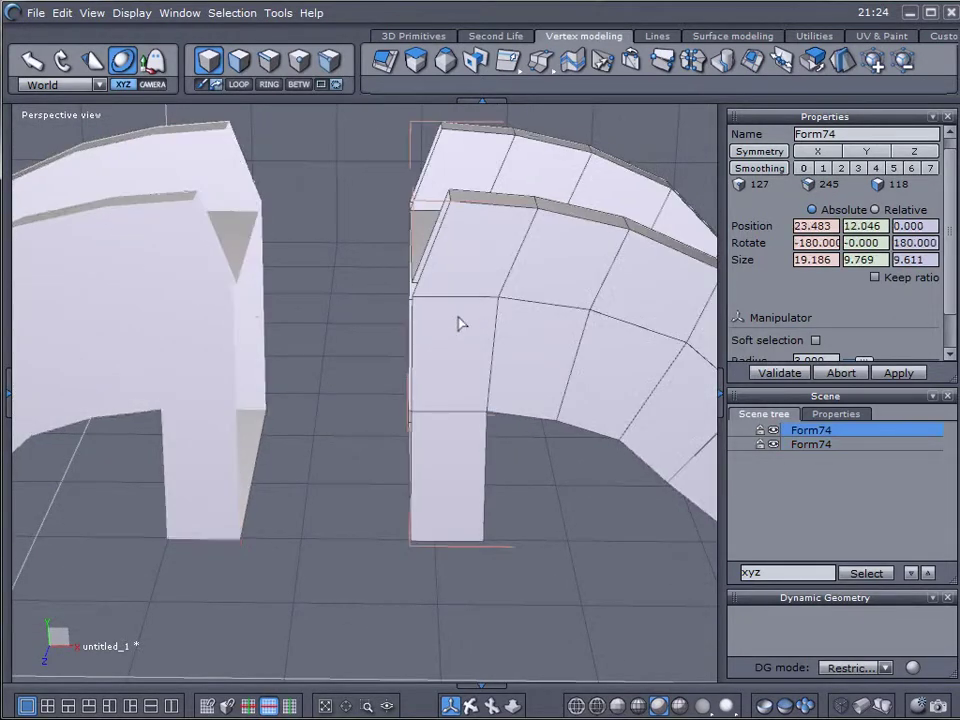
{"action": "left_click", "coordinate": [200, 328], "text": "shift"}
{"action": "left_click", "coordinate": [500, 377]}
{"action": "left_click", "coordinate": [236, 376]}
{"action": "left_click", "coordinate": [450, 384]}
Move the copy towards the original to about X 18.84 and Y 12.08, bringing their open ends together.
{"action": "scroll", "coordinate": [503, 372], "scroll_direction": "down", "scroll_amount": 2}
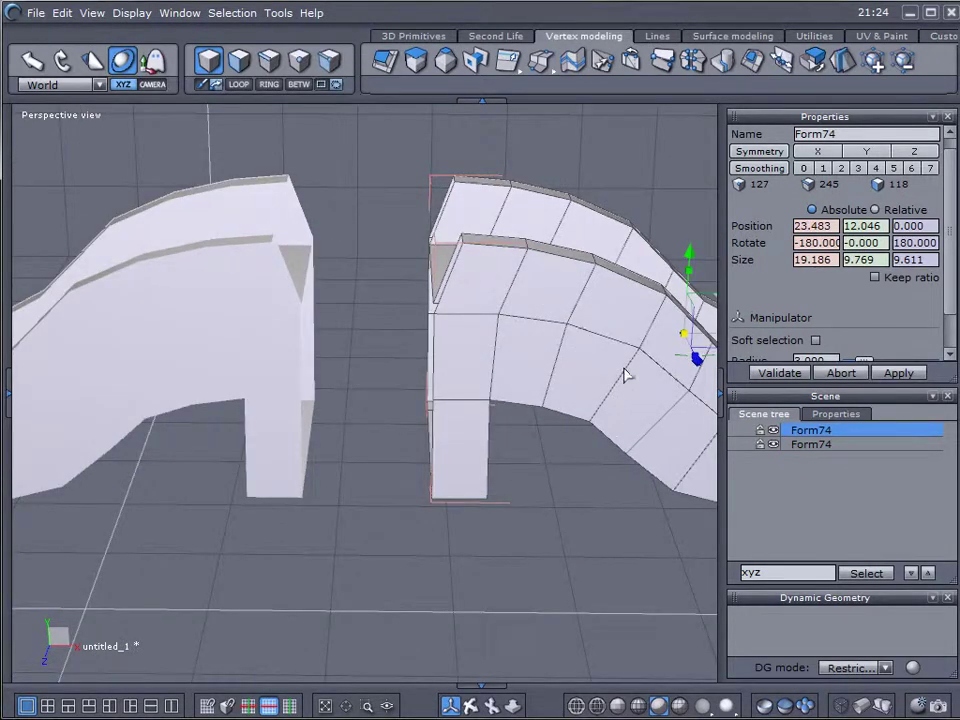
{"action": "left_click_drag", "start_coordinate": [624, 369], "coordinate": [531, 363]}
{"action": "middle_click_drag", "start_coordinate": [408, 472], "coordinate": [436, 381]}
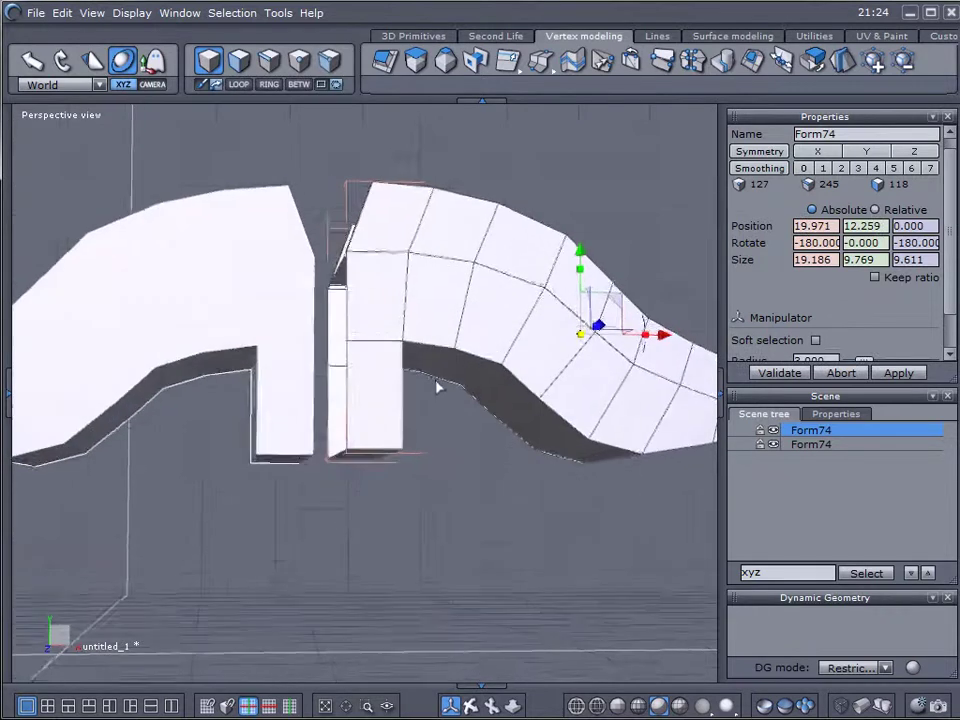
{"action": "right_click_drag", "start_coordinate": [437, 388], "coordinate": [476, 342]}
{"action": "left_click_drag", "start_coordinate": [583, 247], "coordinate": [583, 254]}
{"action": "scroll", "coordinate": [454, 400], "scroll_direction": "up", "scroll_amount": 2}
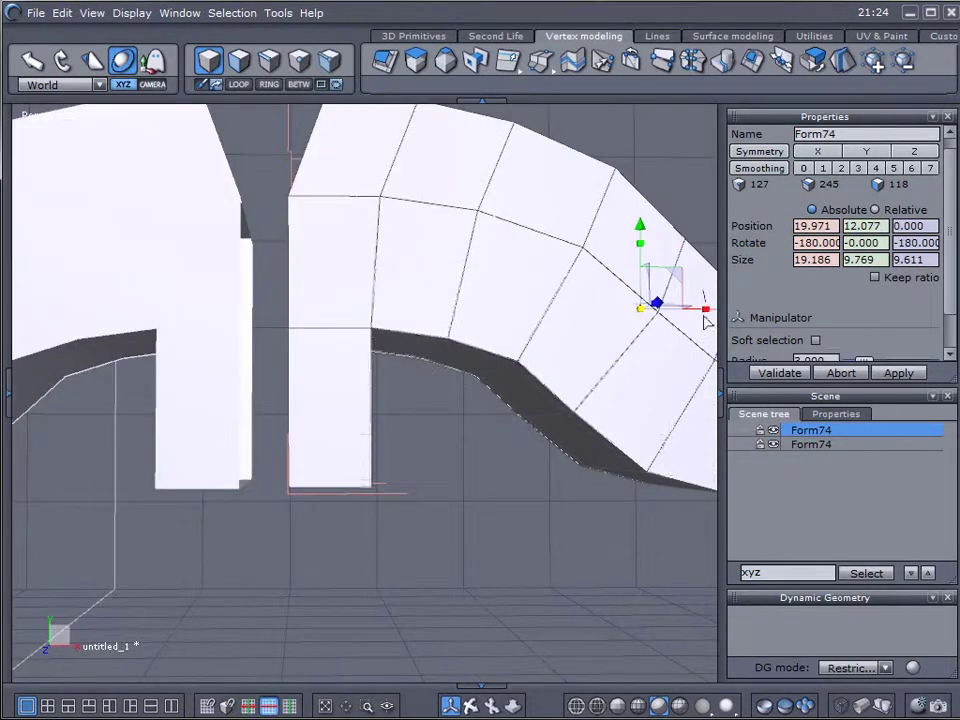
{"action": "middle_click_drag", "start_coordinate": [664, 392], "coordinate": [577, 400]}
{"action": "left_click_drag", "start_coordinate": [640, 312], "coordinate": [599, 312]}
Select both halves and combine them into one object by using Weld on the outer seam points where the leg meets the arch.
{"action": "right_click_drag", "start_coordinate": [279, 364], "coordinate": [342, 539]}
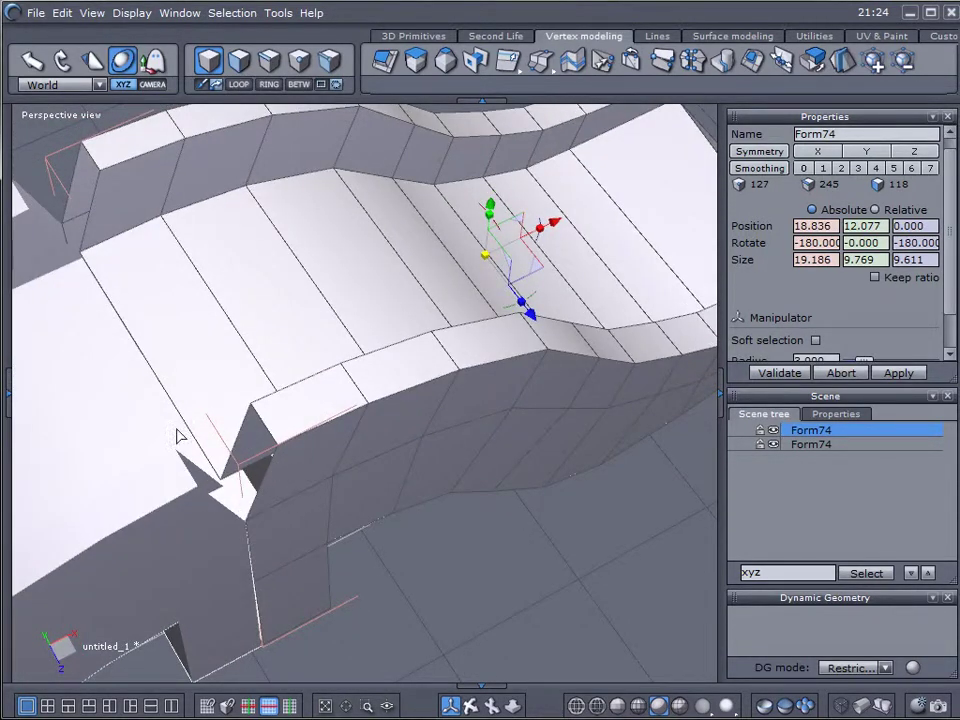
{"action": "right_click_drag", "start_coordinate": [176, 436], "coordinate": [216, 448]}
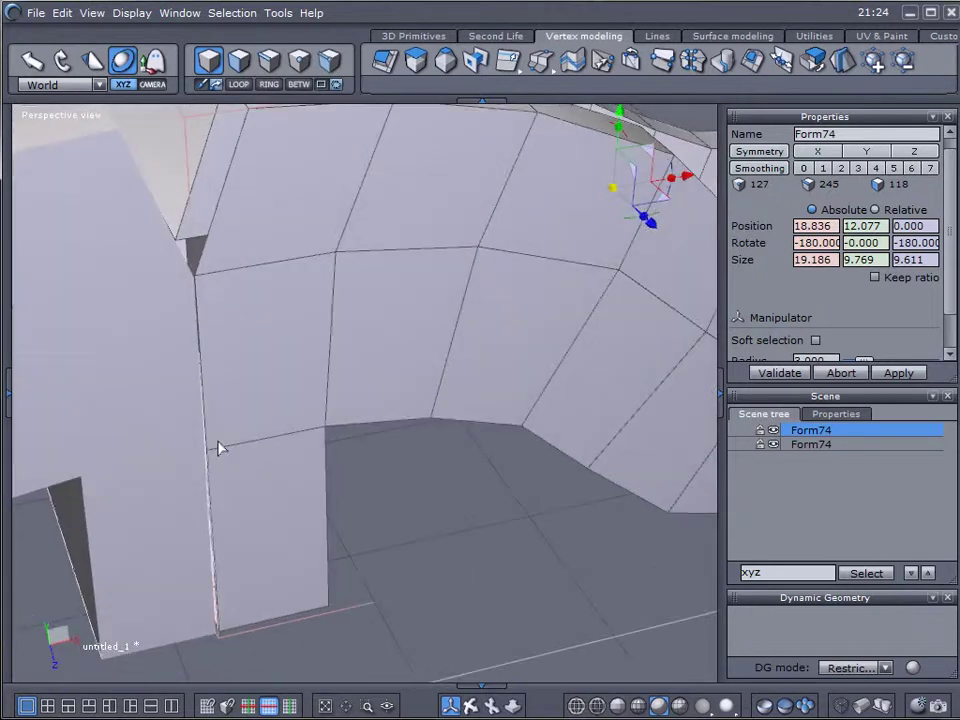
{"action": "left_click", "coordinate": [117, 343], "text": "shift"}
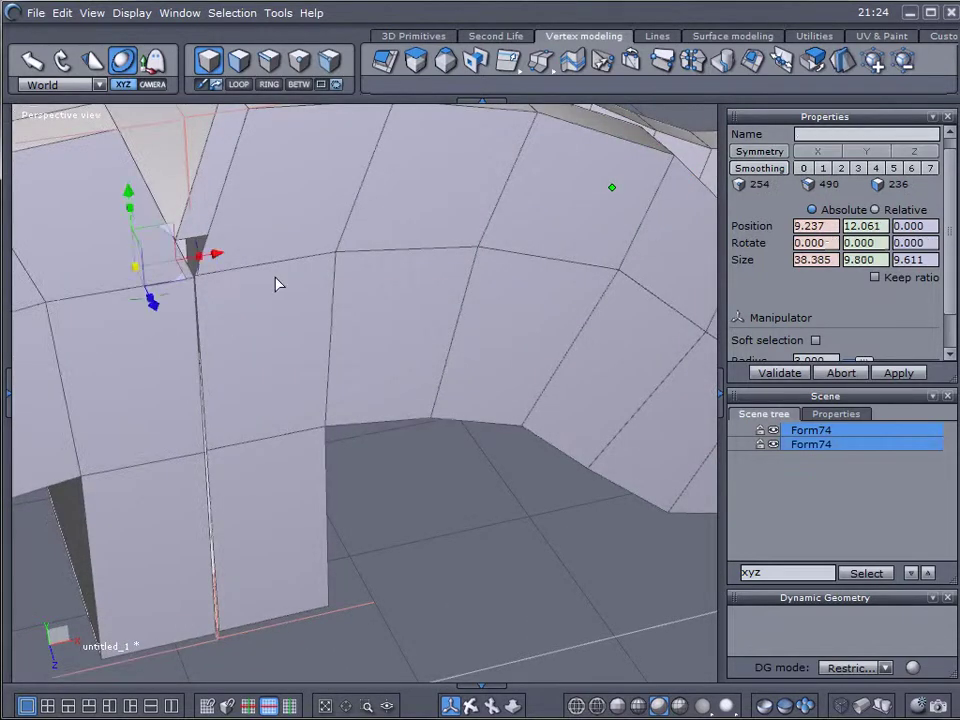
{"action": "left_click", "coordinate": [300, 62]}
{"action": "right_click_drag", "start_coordinate": [298, 328], "coordinate": [260, 360]}
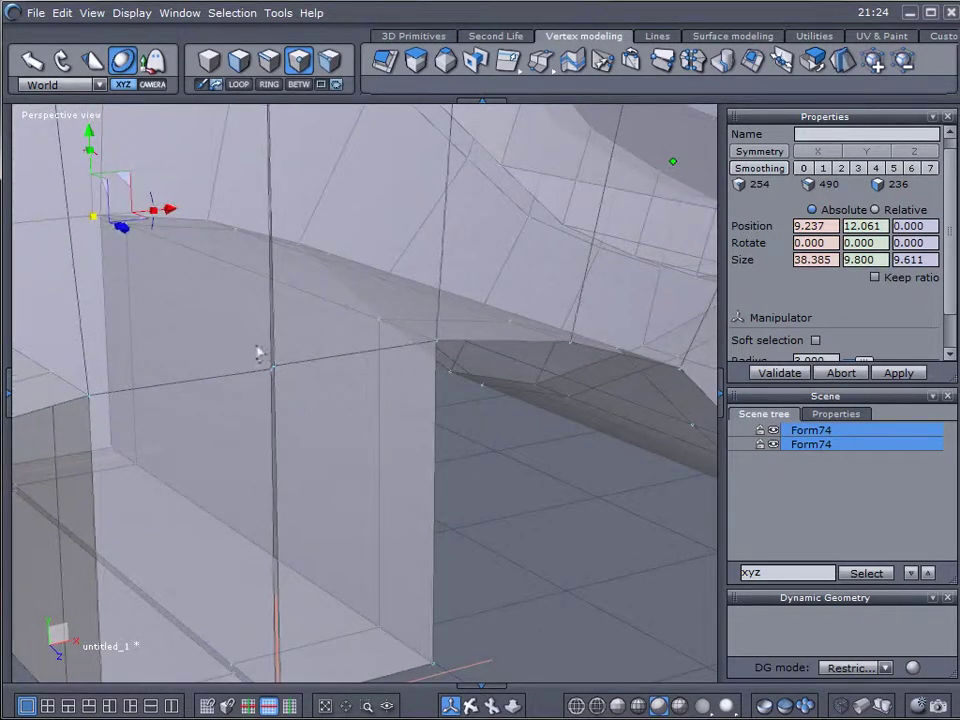
{"action": "mouse_move", "coordinate": [257, 349]}
{"action": "left_mouse_down"}
{"action": "mouse_move", "coordinate": [306, 379]}
{"action": "mouse_move", "coordinate": [289, 396]}
{"action": "mouse_move", "coordinate": [323, 411]}
{"action": "left_mouse_up"}
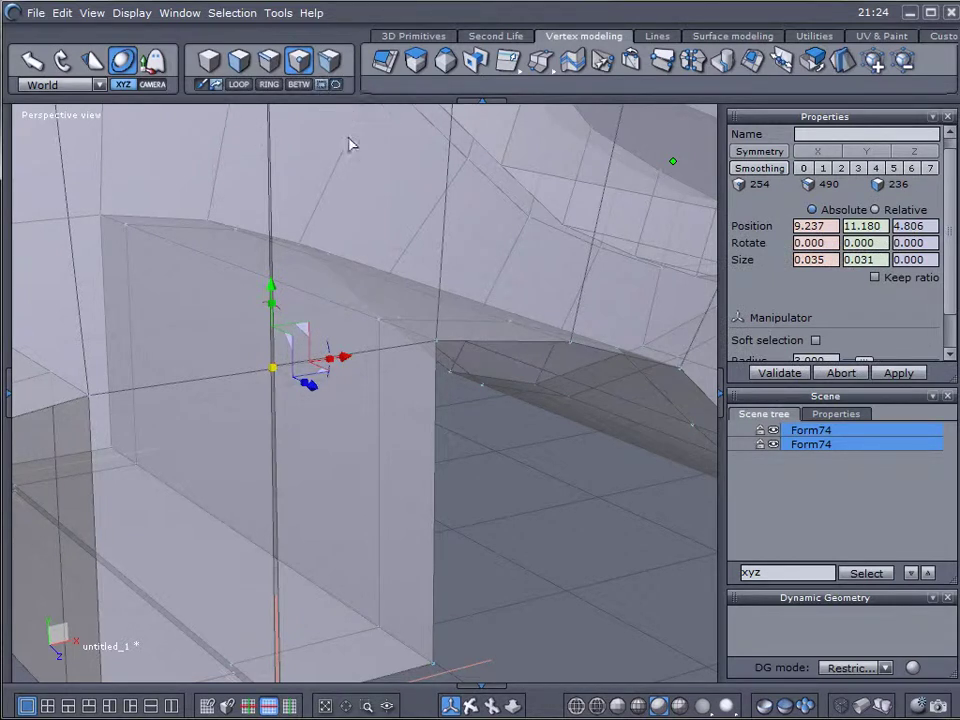
{"action": "middle_click_drag", "start_coordinate": [299, 420], "coordinate": [304, 445]}
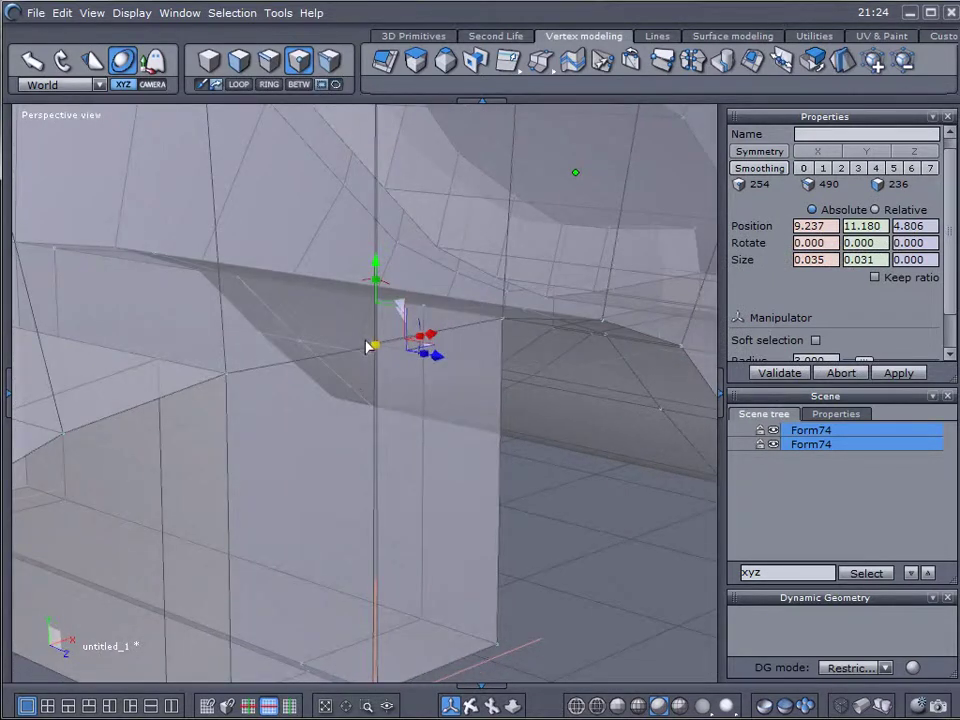
{"action": "left_click", "coordinate": [665, 68]}
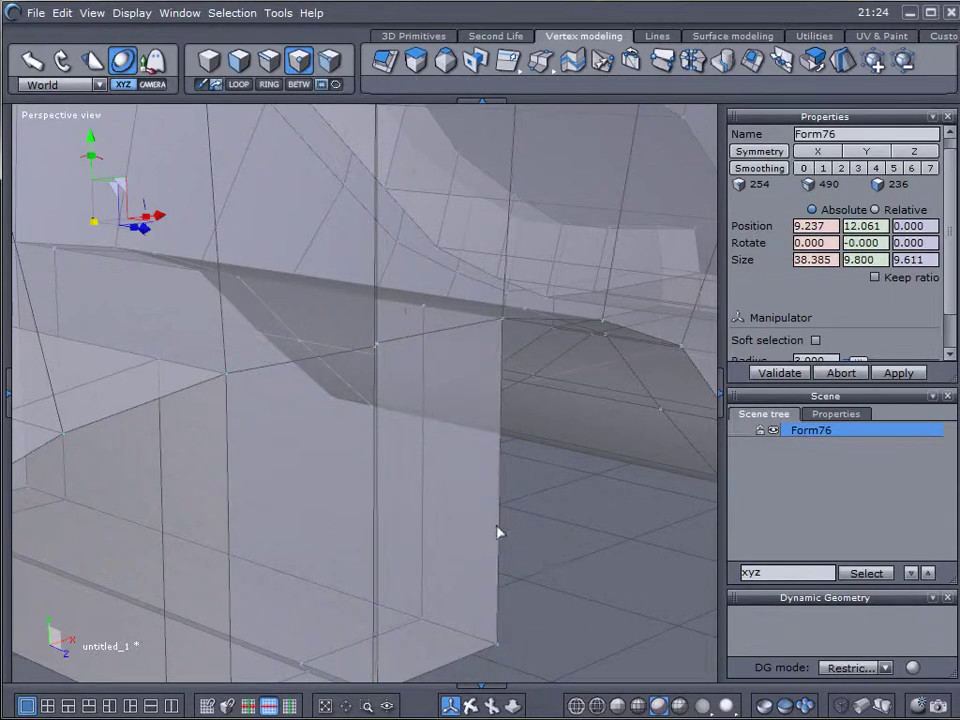
Weld the outer seam point pairs at the bottom of the leg and where the leg meets the arch.
{"action": "middle_click_drag", "start_coordinate": [497, 531], "coordinate": [352, 493]}
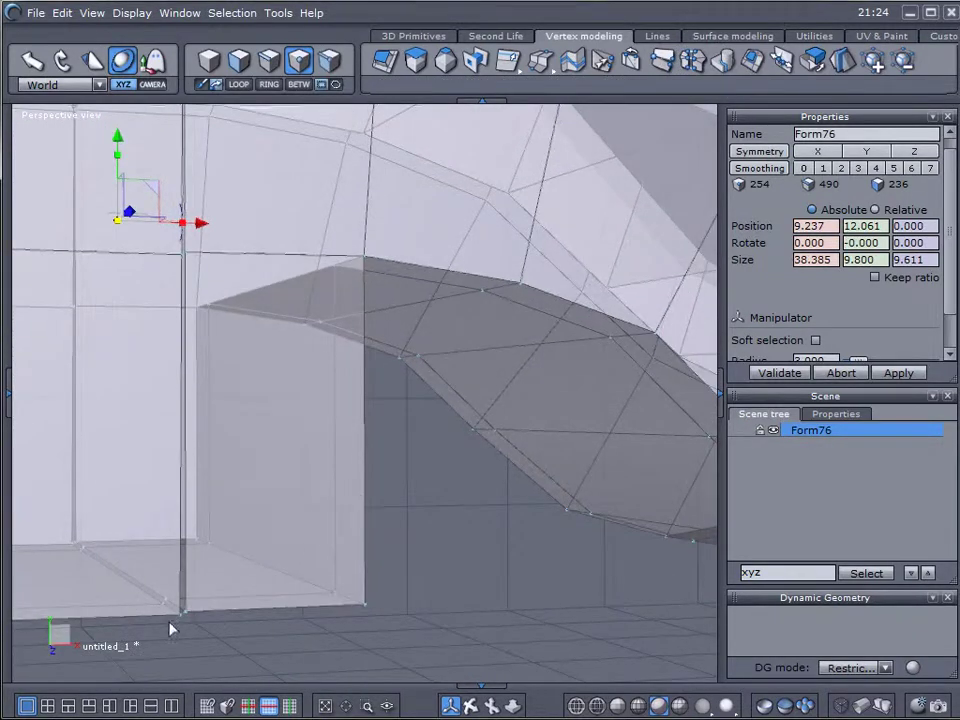
{"action": "middle_click_drag", "start_coordinate": [215, 648], "coordinate": [302, 655]}
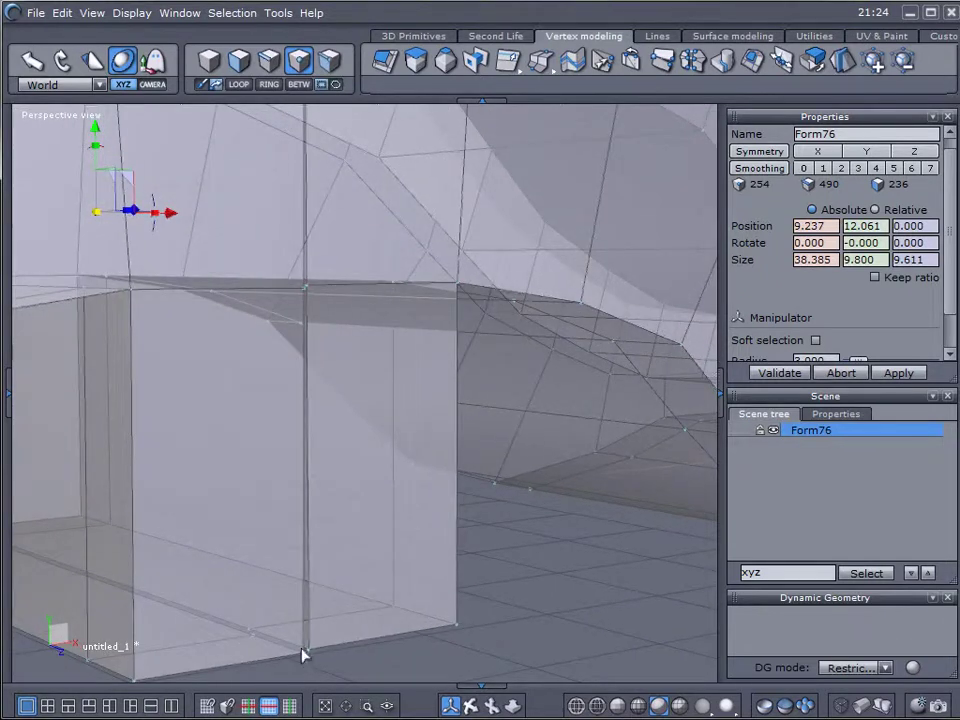
{"action": "left_click", "coordinate": [303, 655]}
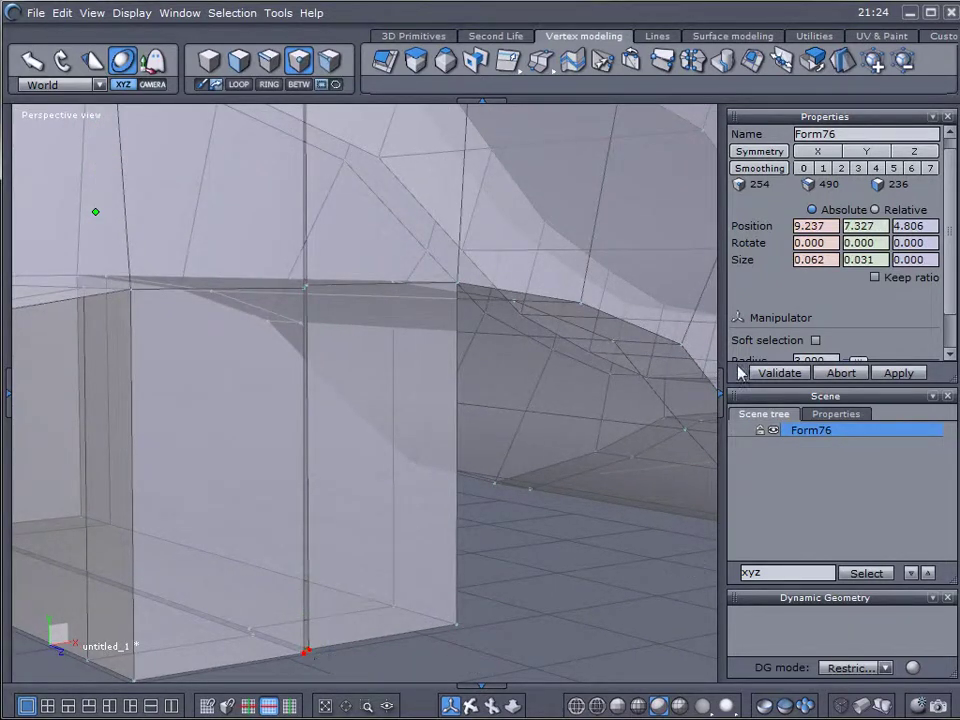
{"action": "left_click", "coordinate": [662, 61]}
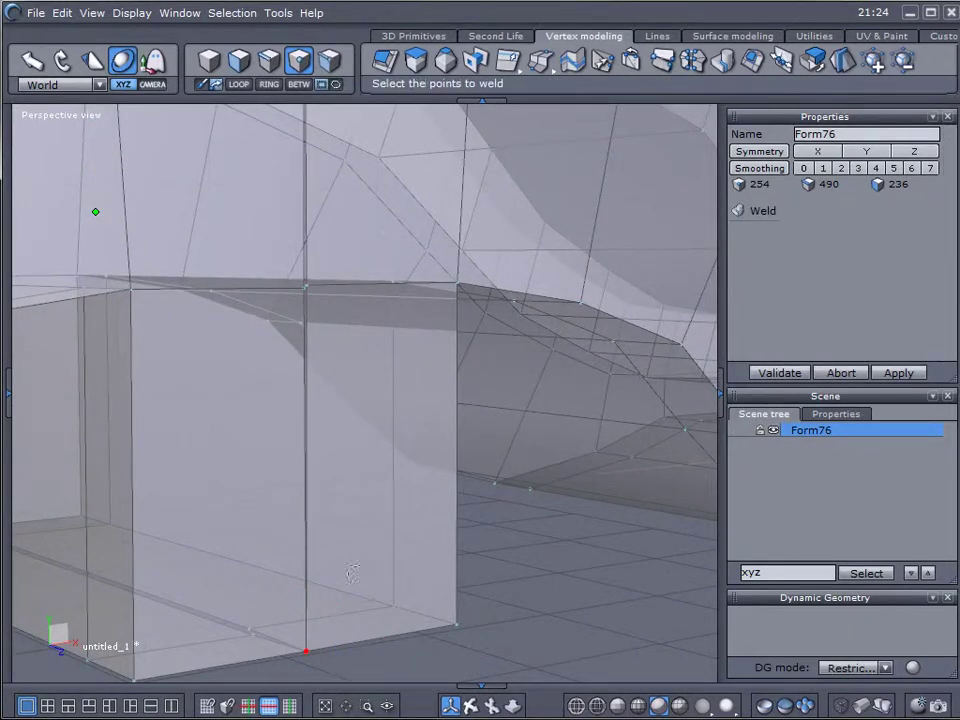
{"action": "middle_click_drag", "start_coordinate": [313, 350], "coordinate": [361, 426]}
{"action": "left_click_drag", "start_coordinate": [369, 418], "coordinate": [426, 451]}
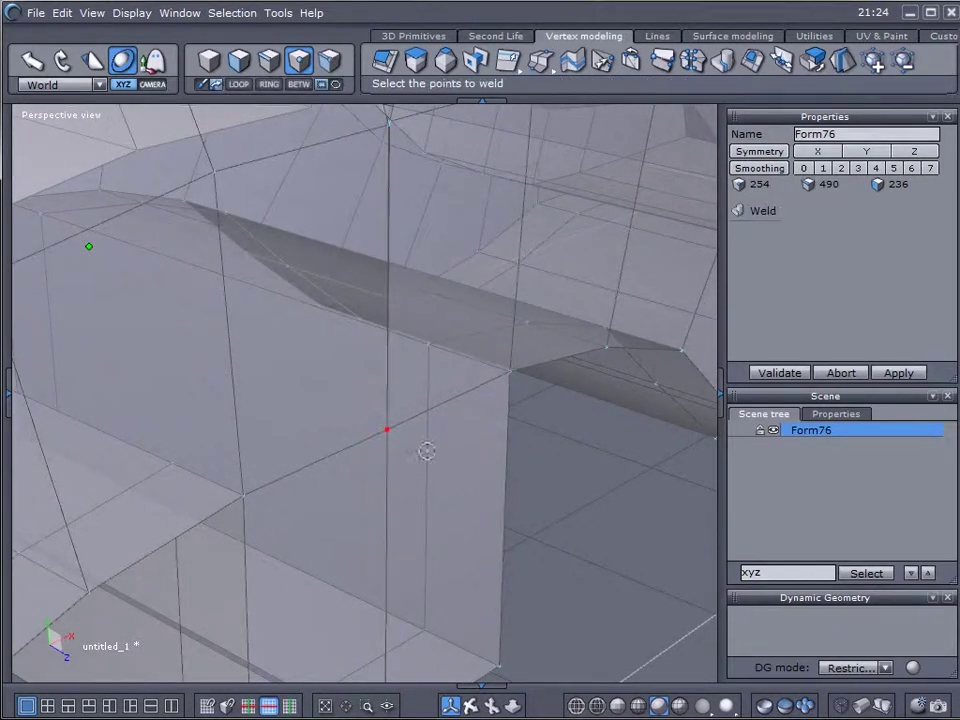
{"action": "left_click", "coordinate": [660, 61]}
Weld the outer seam points at the base of this side's rail and the two outer corners across its top gap.
{"action": "middle_click_drag", "start_coordinate": [409, 407], "coordinate": [379, 440]}
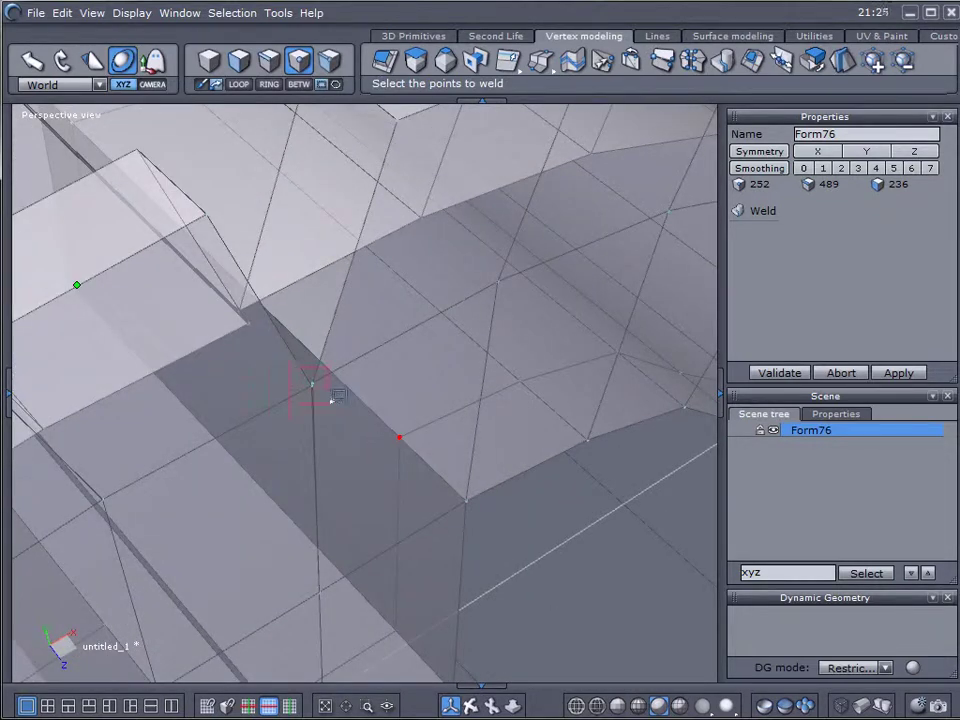
{"action": "left_click_drag", "start_coordinate": [331, 400], "coordinate": [332, 403]}
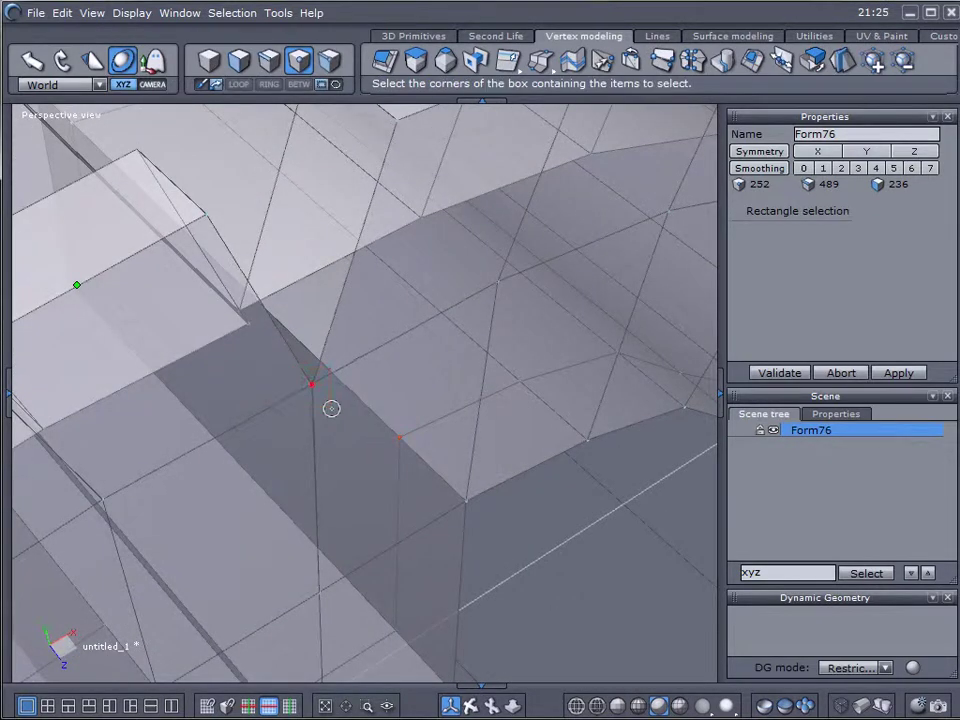
{"action": "left_click", "coordinate": [661, 60]}
{"action": "middle_click_drag", "start_coordinate": [407, 300], "coordinate": [367, 429]}
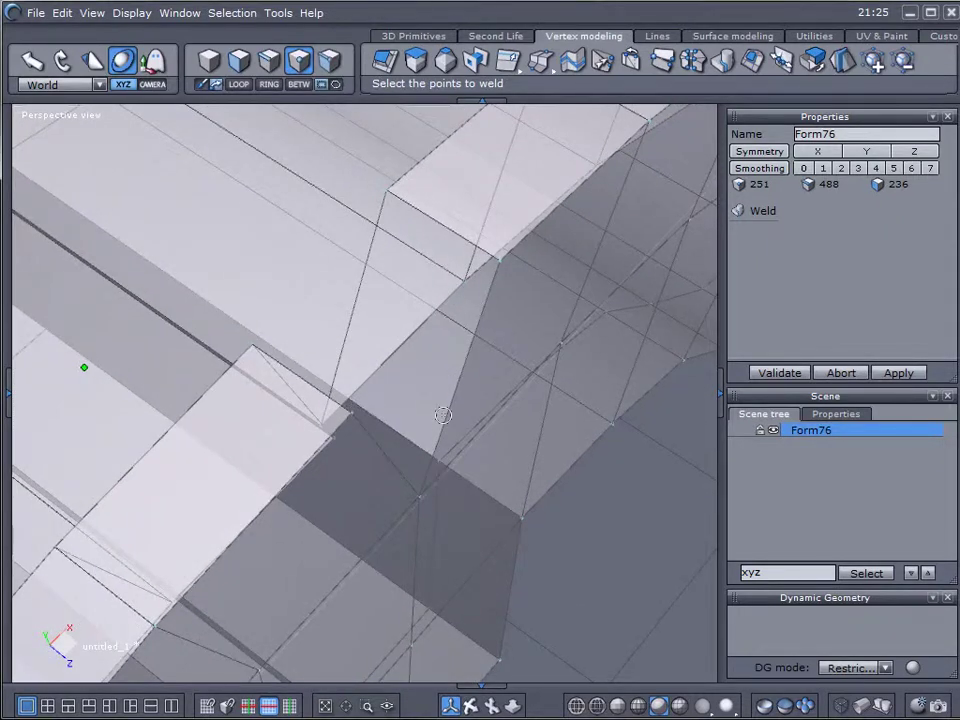
{"action": "key", "text": "space"}
{"action": "left_click", "coordinate": [350, 411]}
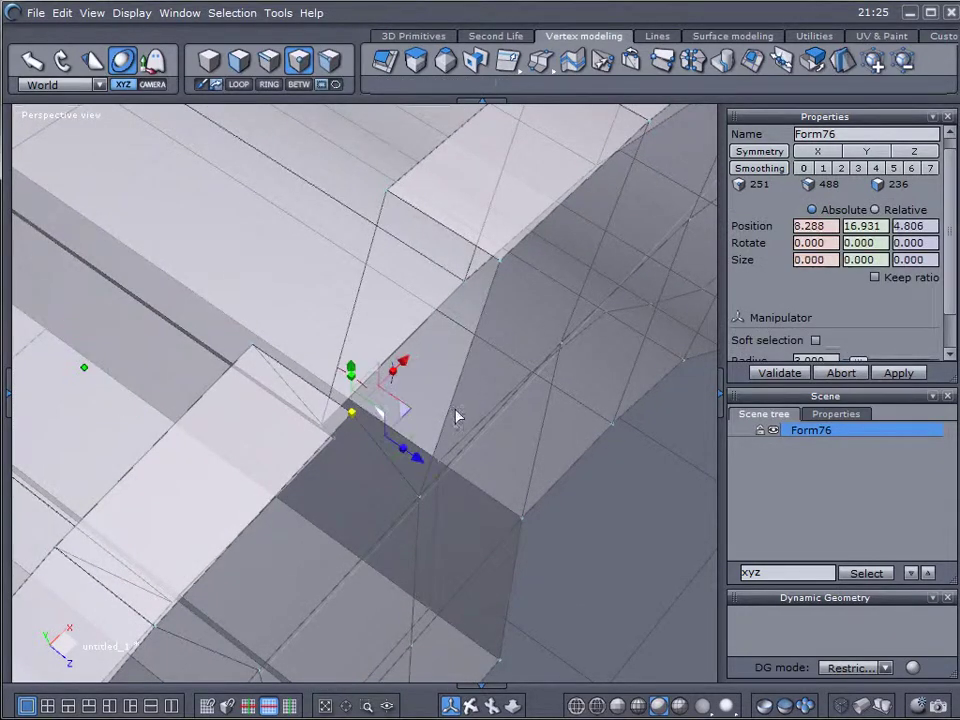
{"action": "left_click", "coordinate": [501, 262], "text": "shift"}
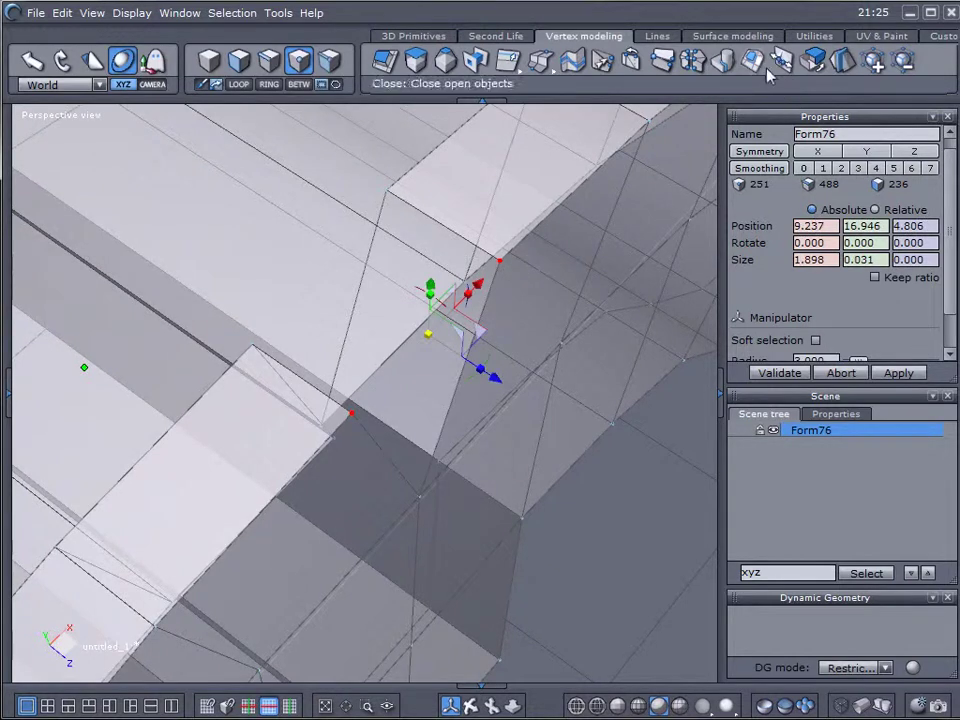
{"action": "left_click", "coordinate": [663, 66]}
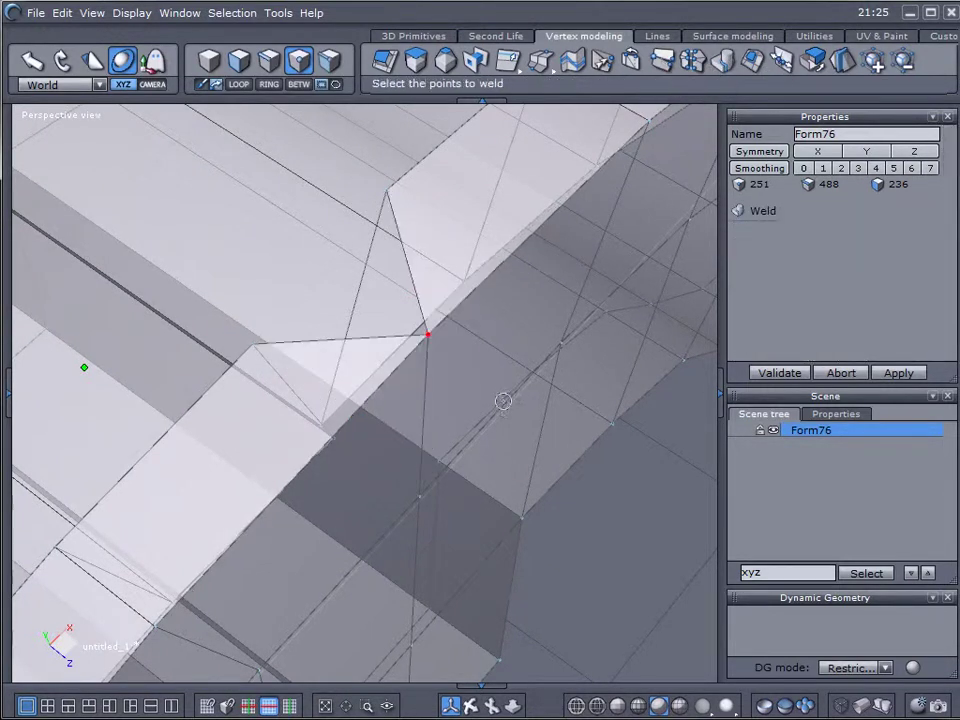
Weld the two inner top corners of the same rail to close the gap along its top.
{"action": "middle_click_drag", "start_coordinate": [501, 401], "coordinate": [436, 329]}
{"action": "left_click", "coordinate": [329, 303]}
{"action": "left_click", "coordinate": [466, 238]}
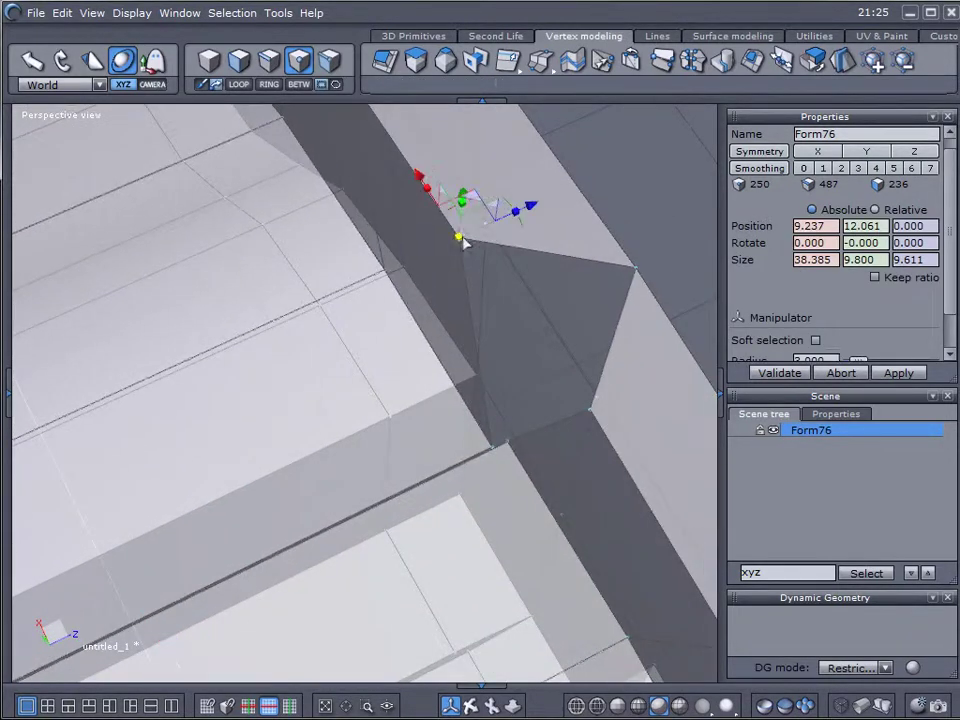
{"action": "left_click", "coordinate": [590, 414], "text": "shift"}
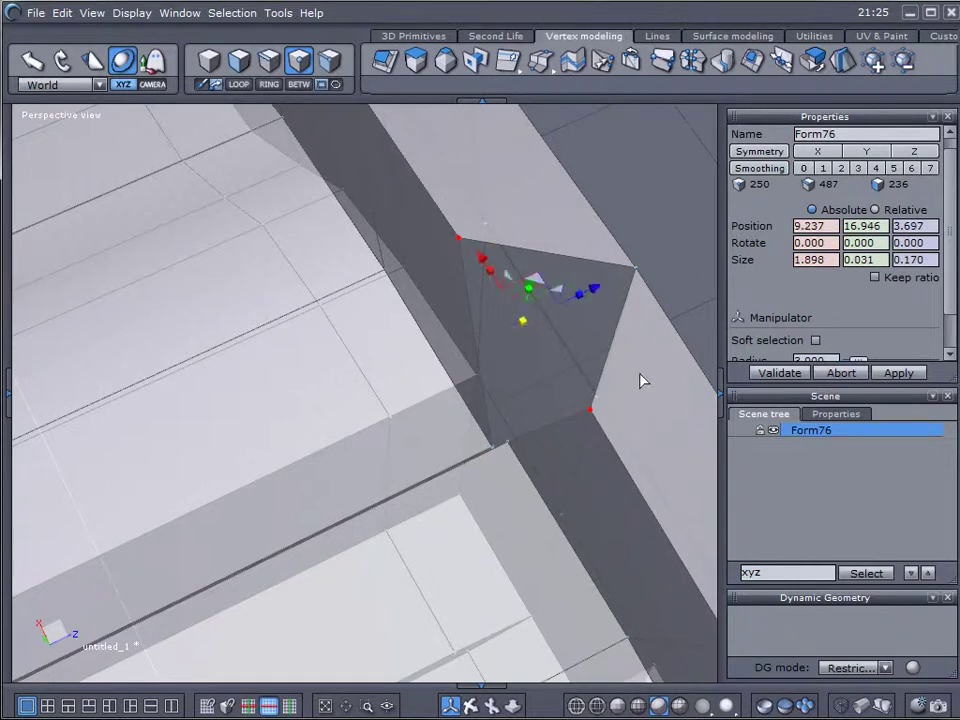
{"action": "left_click", "coordinate": [665, 61]}
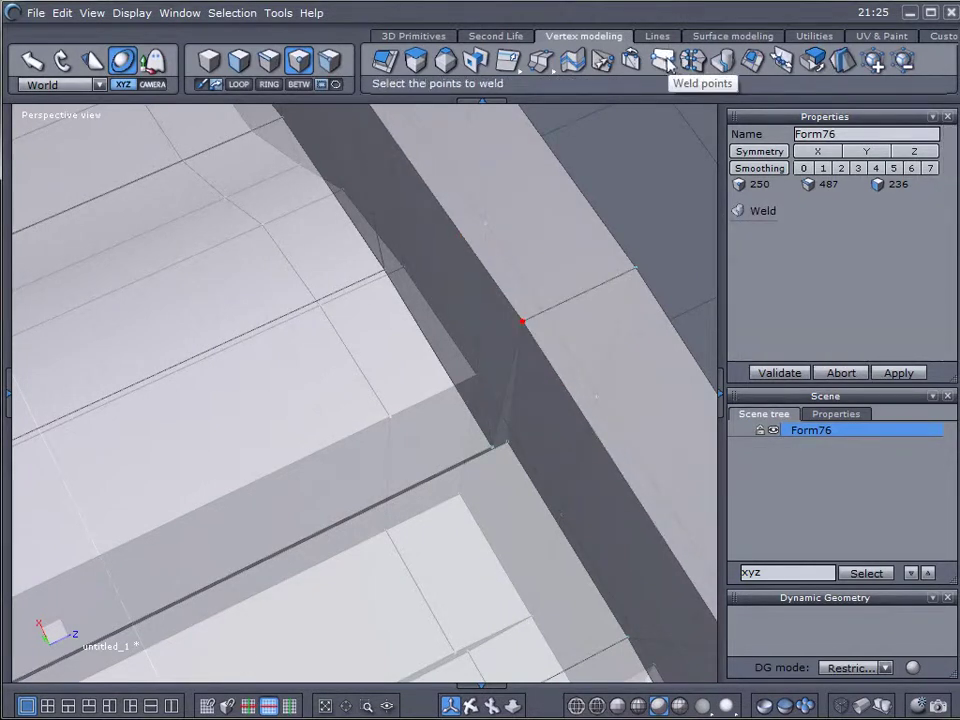
{"action": "key", "text": "Return"}
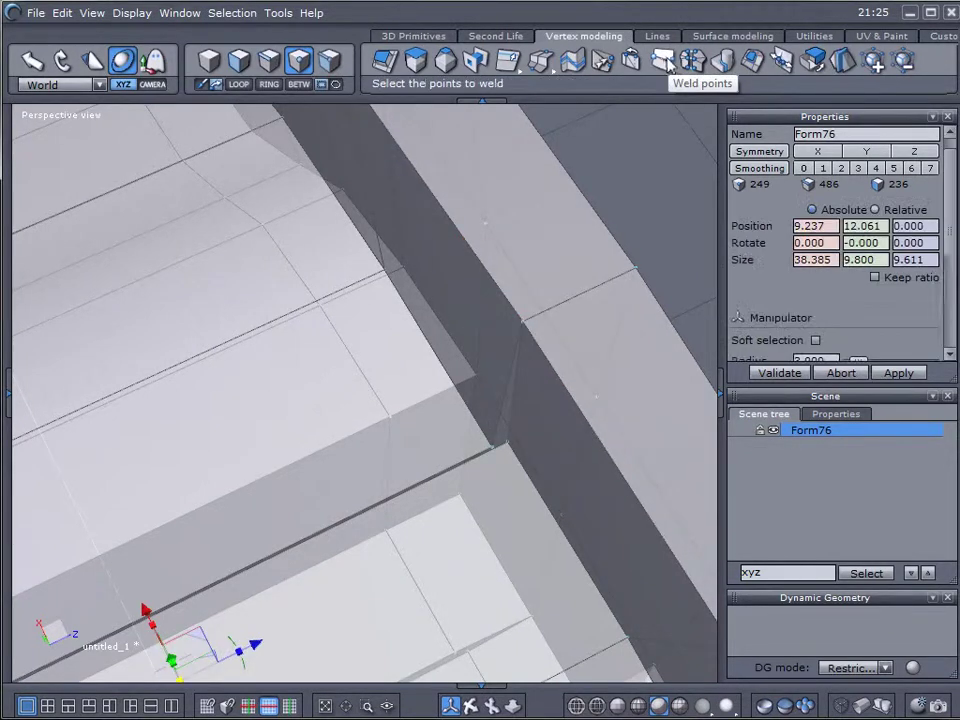
Weld the pair of seam points at the inner foot of this rail, where it meets the deck.
{"action": "left_click", "coordinate": [491, 450]}
{"action": "left_click", "coordinate": [508, 444], "text": "shift"}
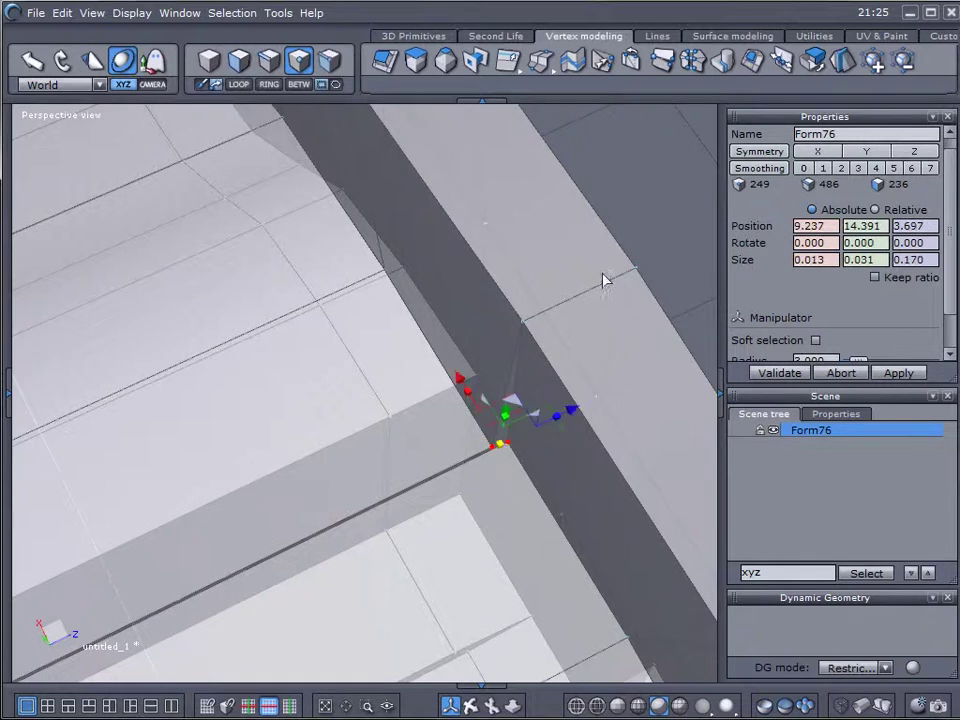
{"action": "left_click", "coordinate": [662, 61]}
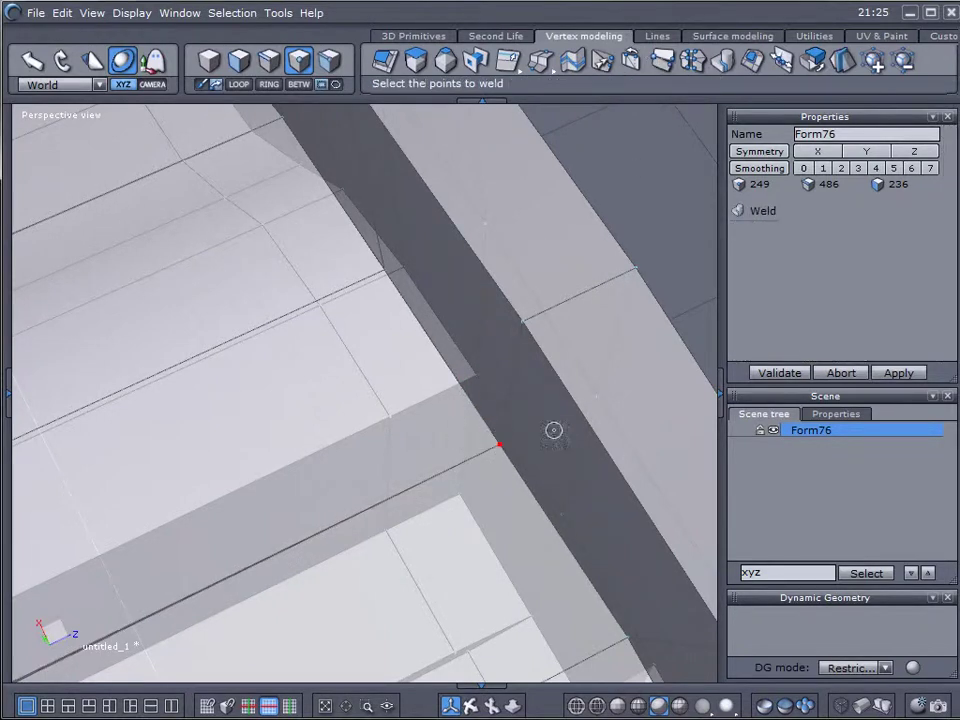
{"action": "left_click", "coordinate": [506, 433]}
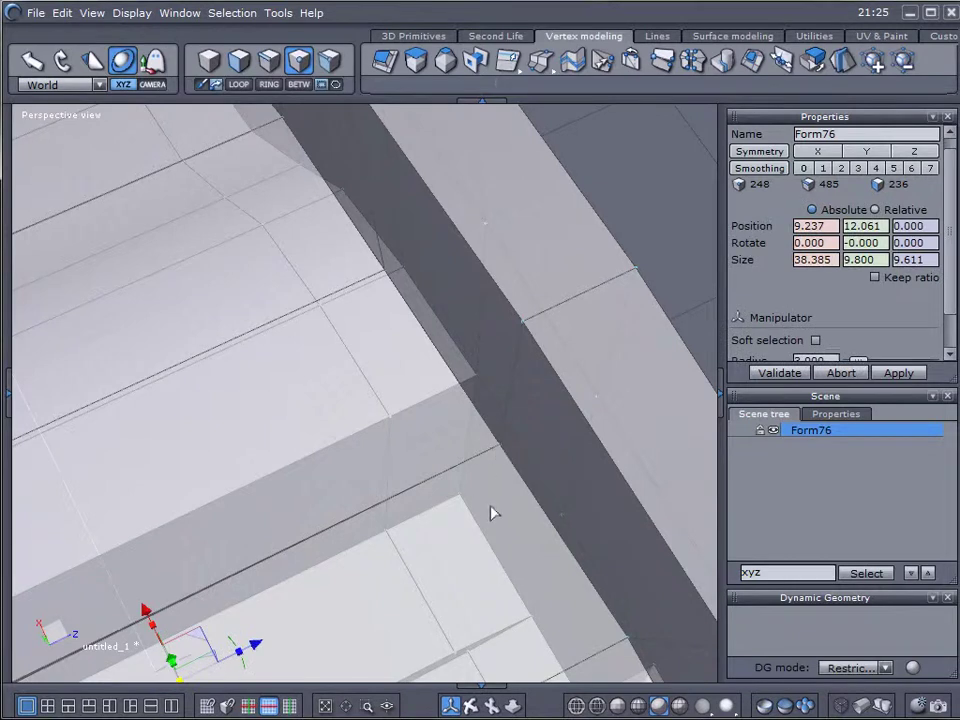
Weld the pair of seam points at the inner foot of the opposite rail, where it meets the deck.
{"action": "middle_click_drag", "start_coordinate": [491, 512], "coordinate": [702, 410]}
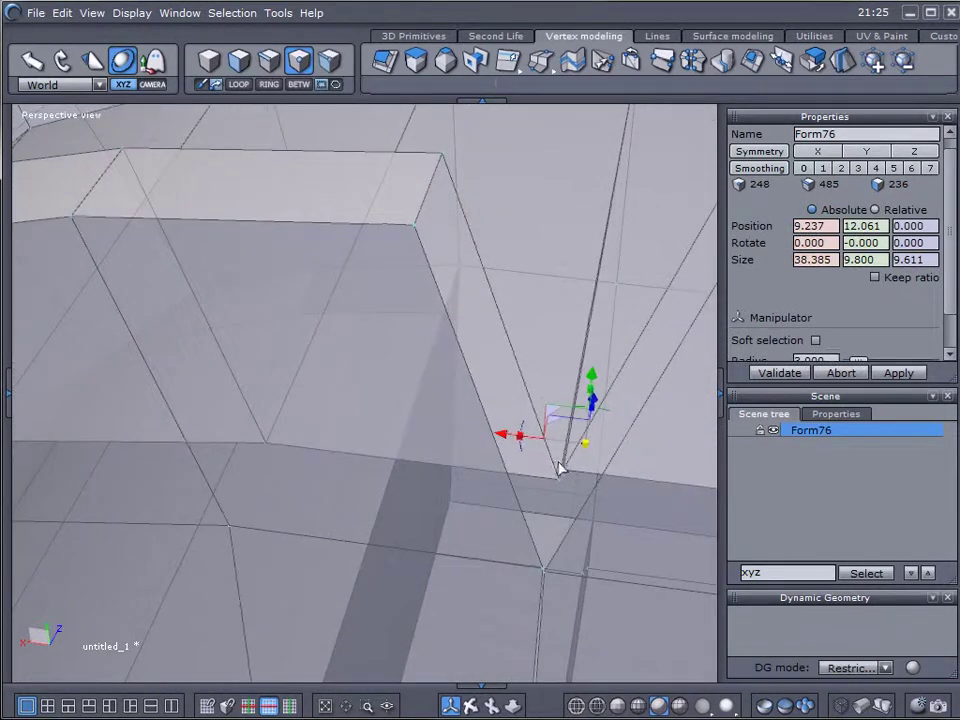
{"action": "left_click_drag", "start_coordinate": [550, 456], "coordinate": [586, 484]}
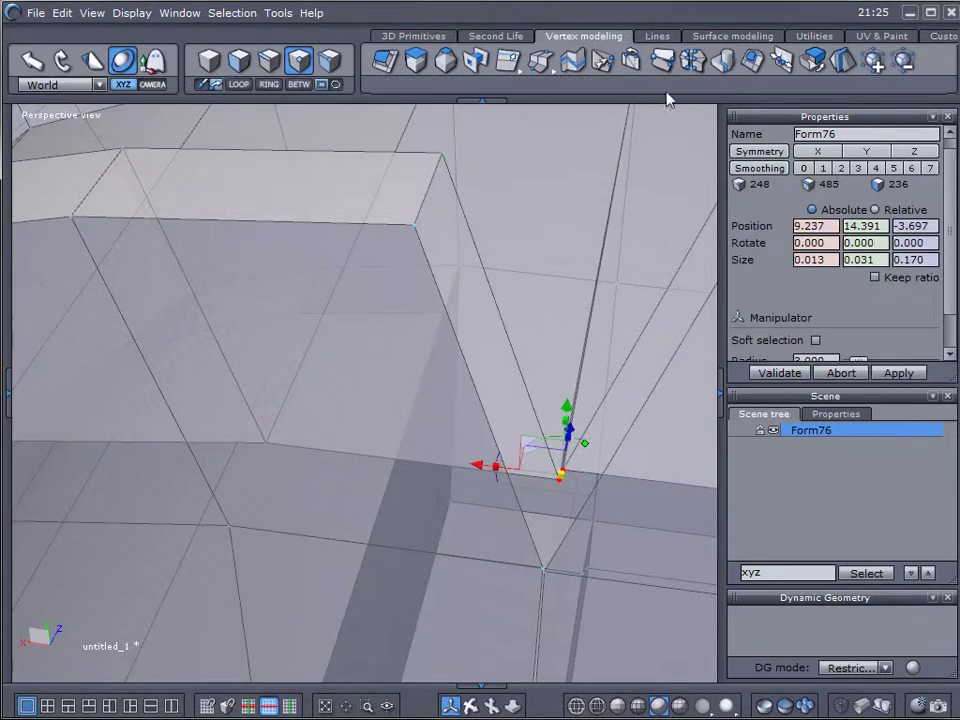
{"action": "left_click", "coordinate": [664, 62]}
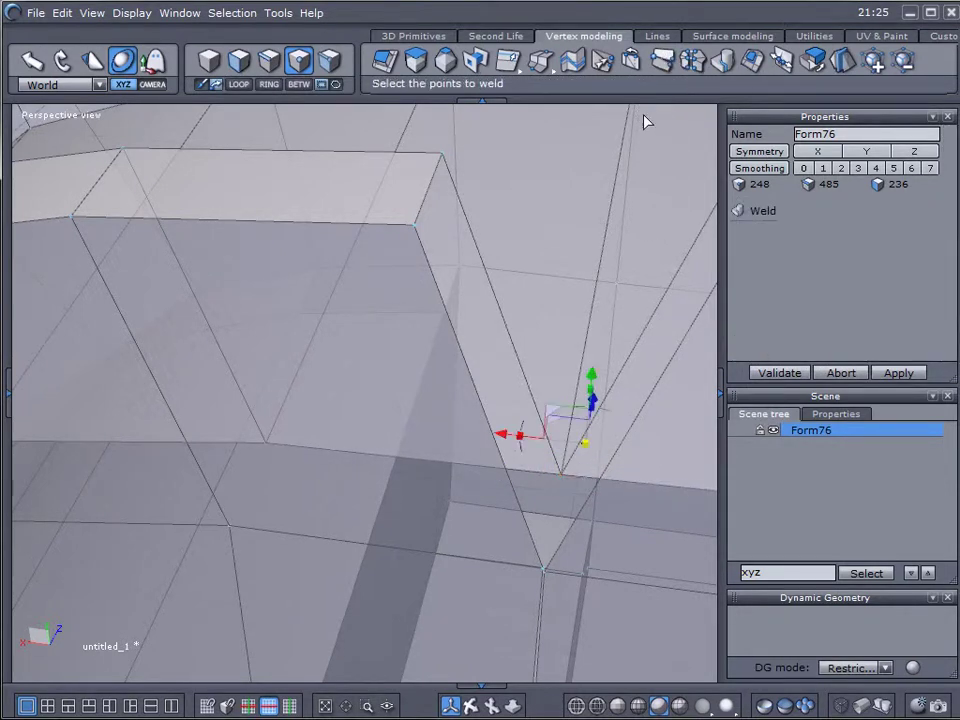
{"action": "key", "text": "Return"}
Weld the inner and outer top corner pairs across the opposite rail's gap.
{"action": "middle_click_drag", "start_coordinate": [628, 243], "coordinate": [514, 262]}
{"action": "left_click", "coordinate": [171, 175]}
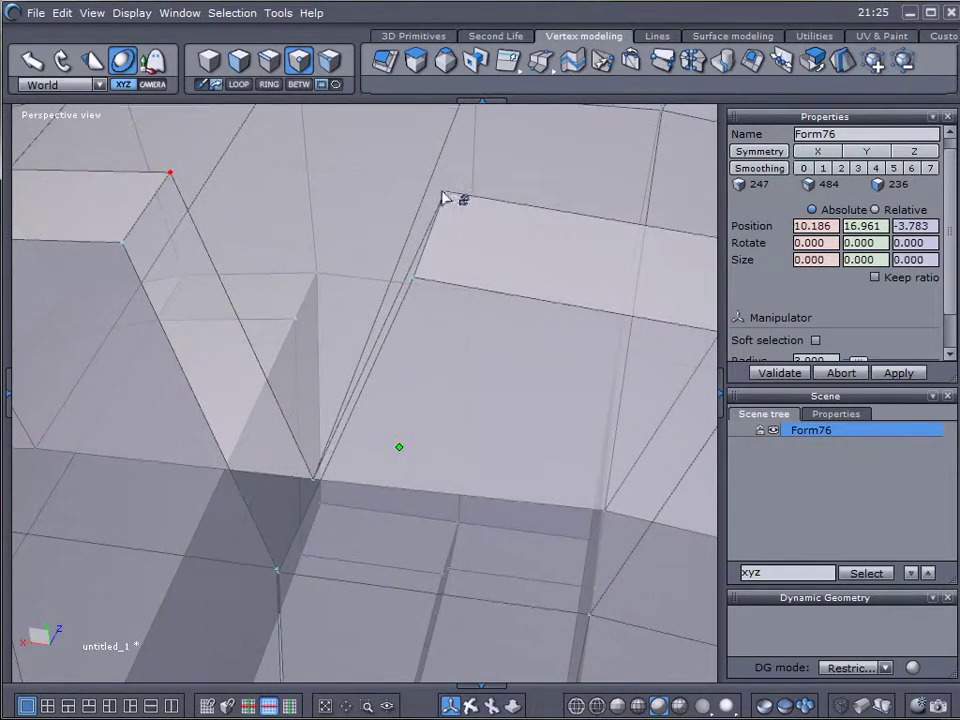
{"action": "left_click", "coordinate": [447, 196], "text": "shift"}
{"action": "left_click", "coordinate": [662, 68]}
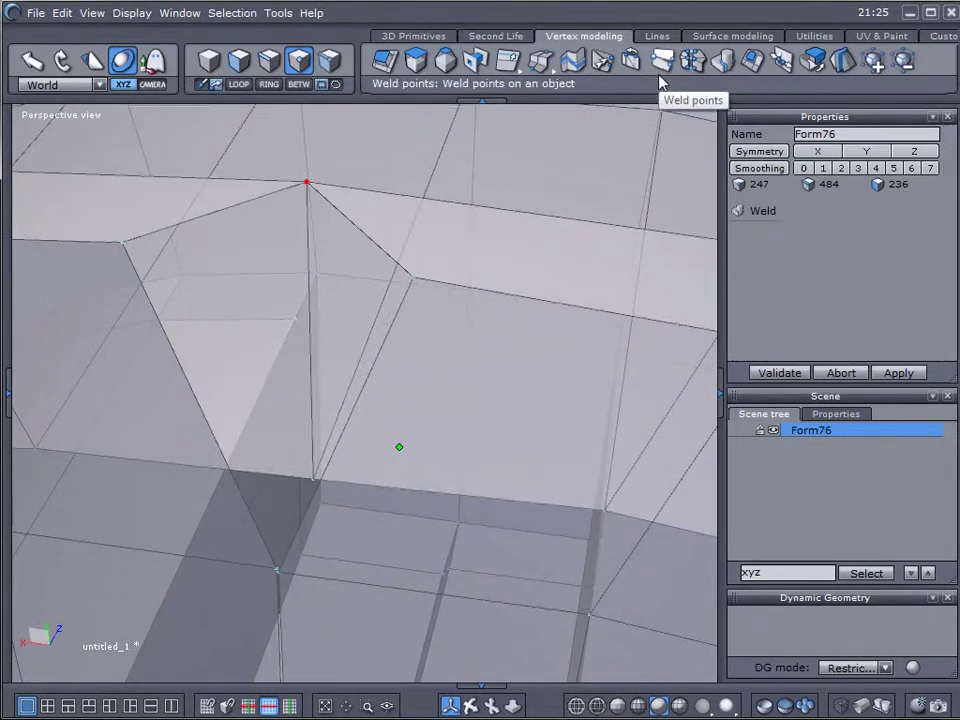
{"action": "left_click", "coordinate": [124, 243]}
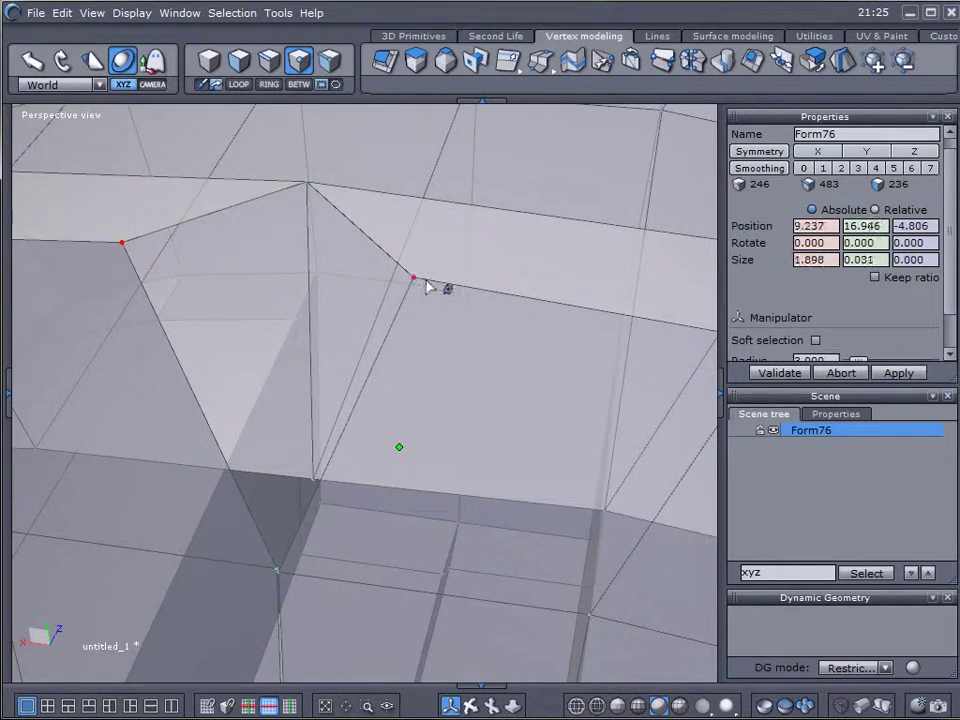
{"action": "left_click", "coordinate": [662, 62]}
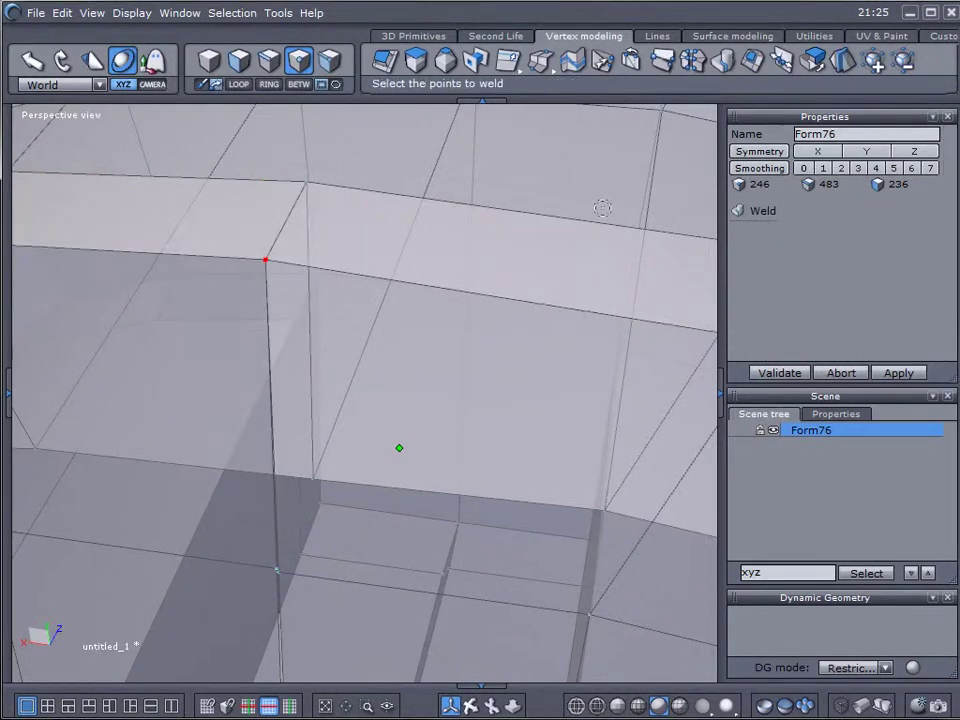
Weld the outer seam points at the base of the opposite rail, level with the deck.
{"action": "middle_click_drag", "start_coordinate": [452, 500], "coordinate": [478, 375]}
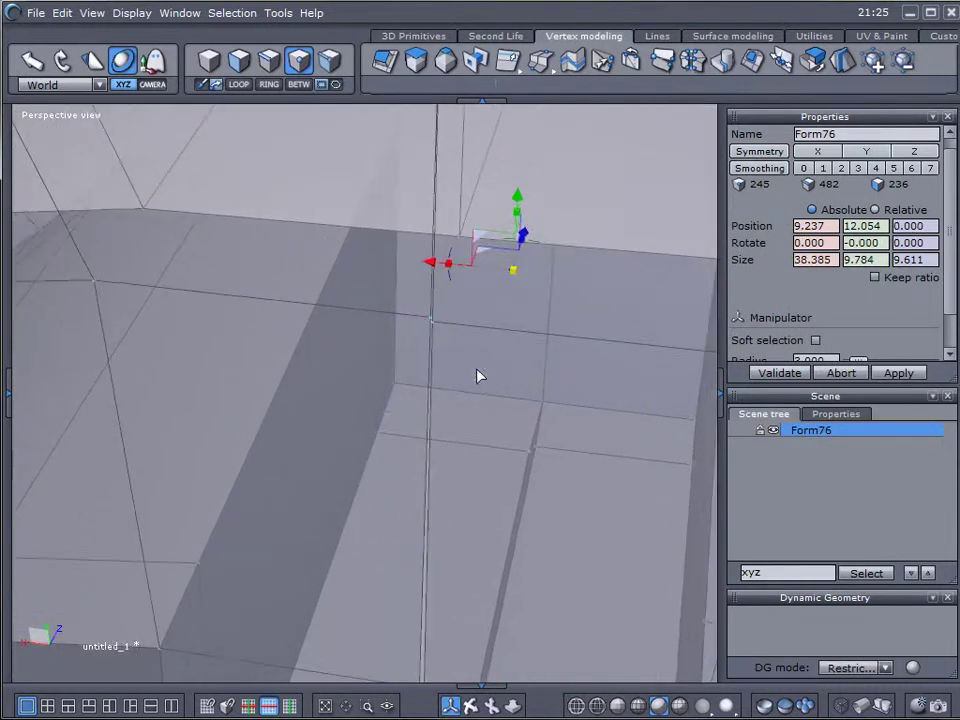
{"action": "left_click_drag", "start_coordinate": [424, 310], "coordinate": [460, 345]}
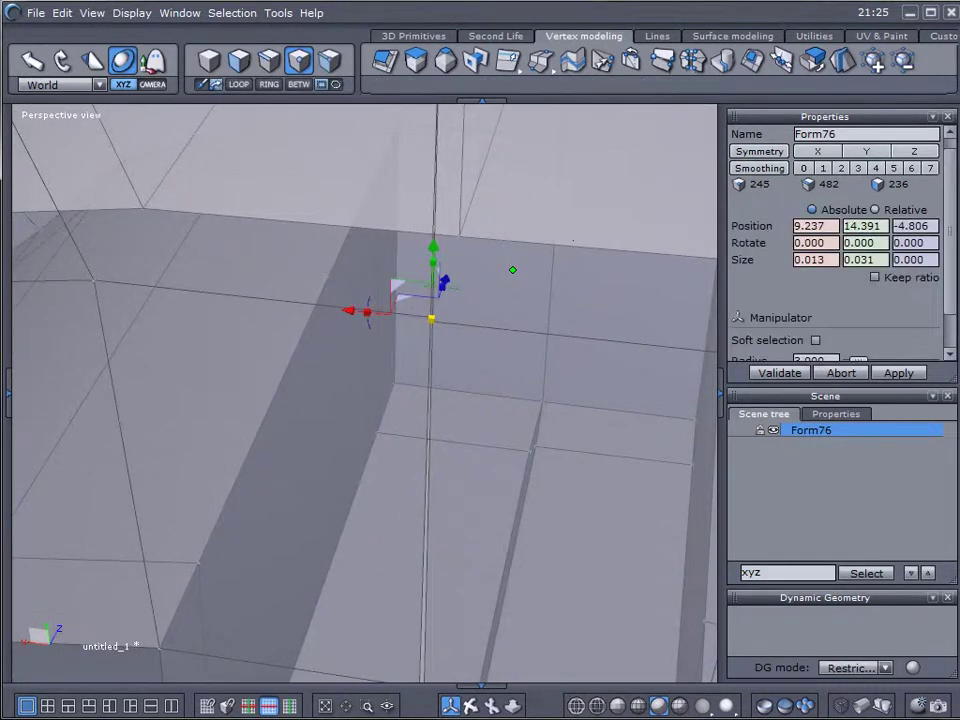
{"action": "left_click", "coordinate": [662, 62]}
{"action": "key", "text": "Return"}
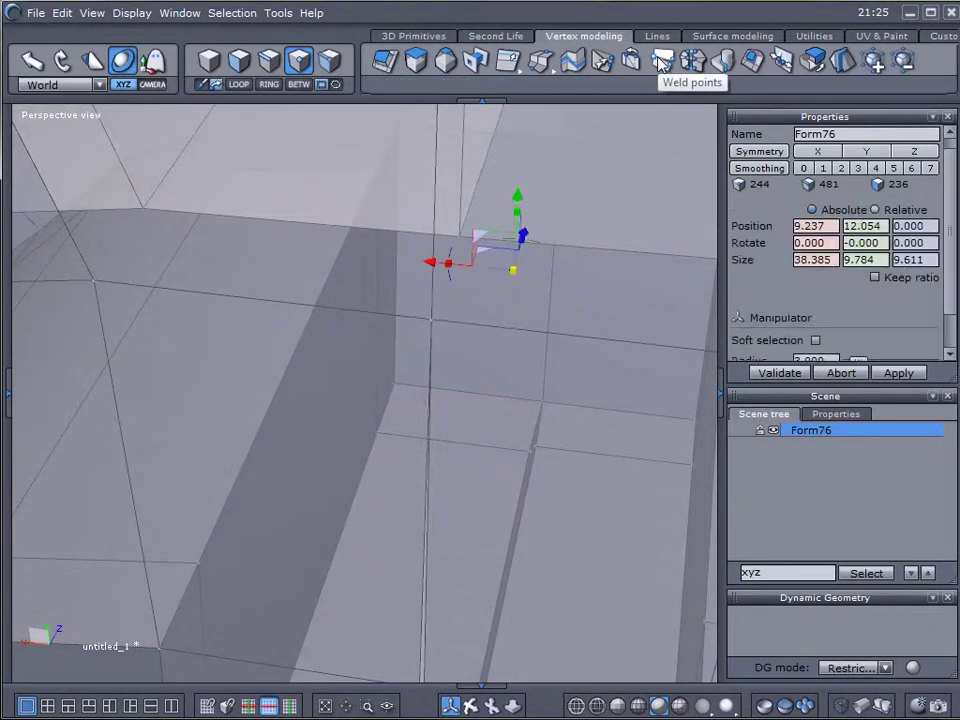
Weld the seam points where the support pillar's near face meets the side wall, plus the pair at its base's far inner edge.
{"action": "middle_click_drag", "start_coordinate": [535, 398], "coordinate": [547, 339]}
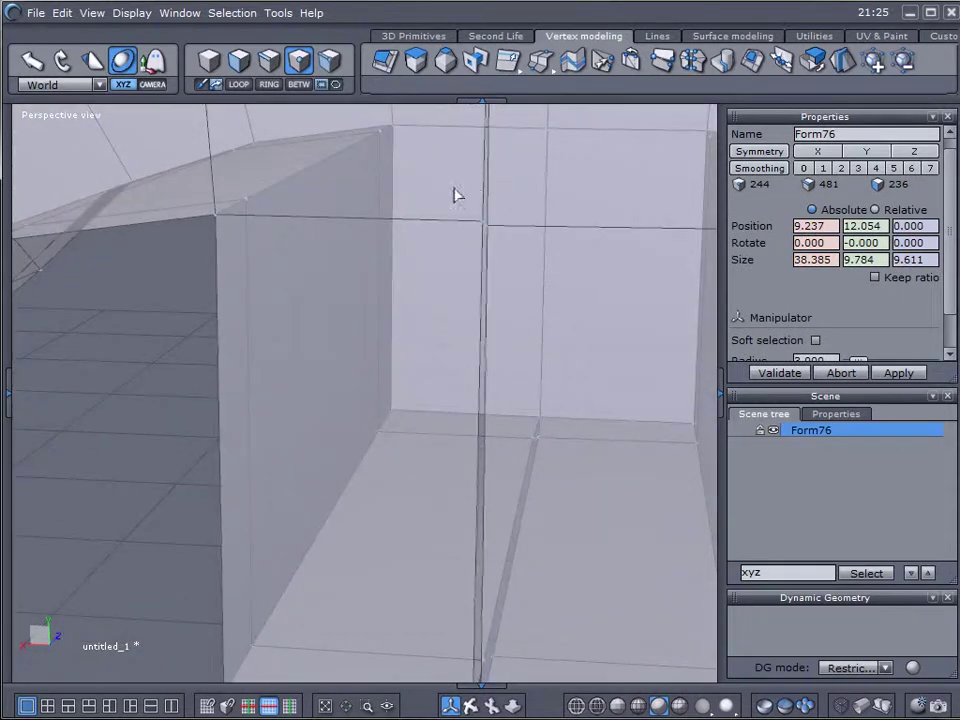
{"action": "left_click_drag", "start_coordinate": [454, 194], "coordinate": [525, 259]}
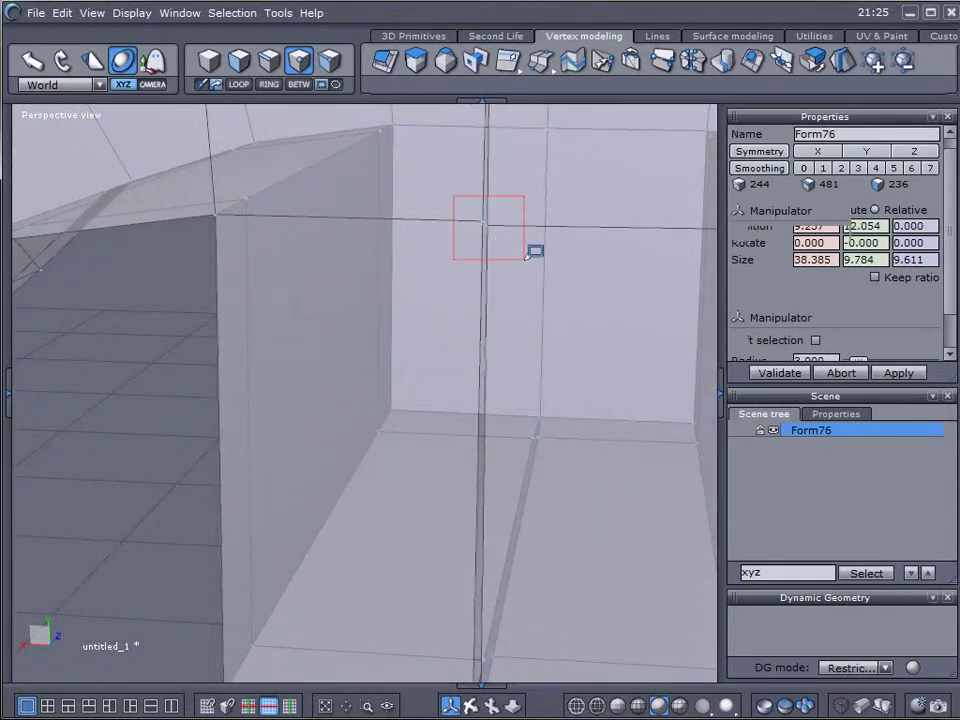
{"action": "left_click", "coordinate": [662, 61]}
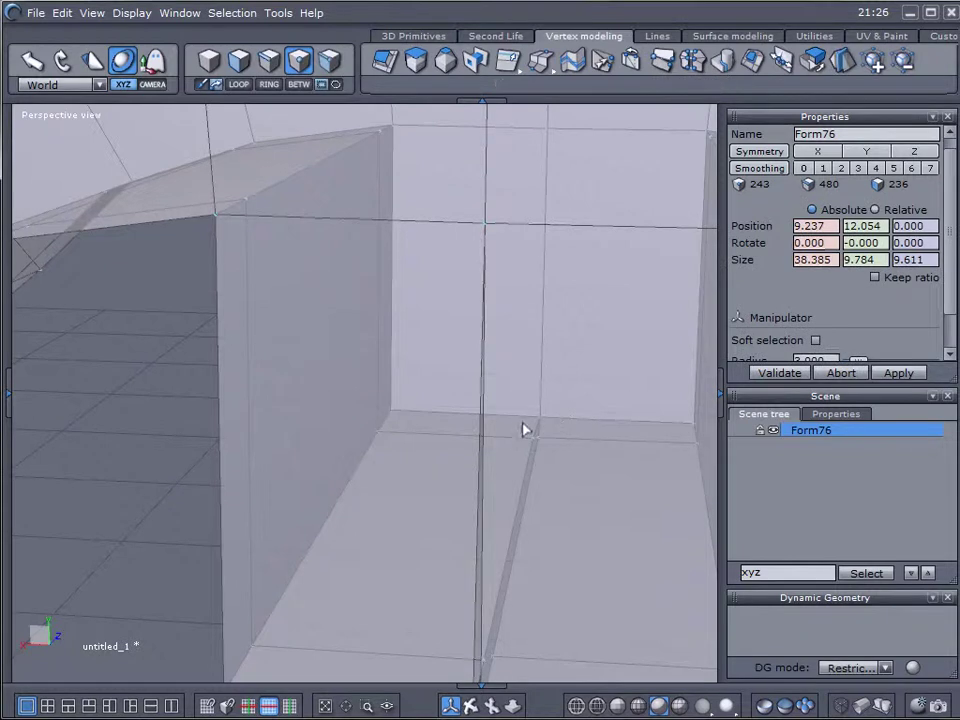
{"action": "left_click_drag", "start_coordinate": [520, 435], "coordinate": [574, 460]}
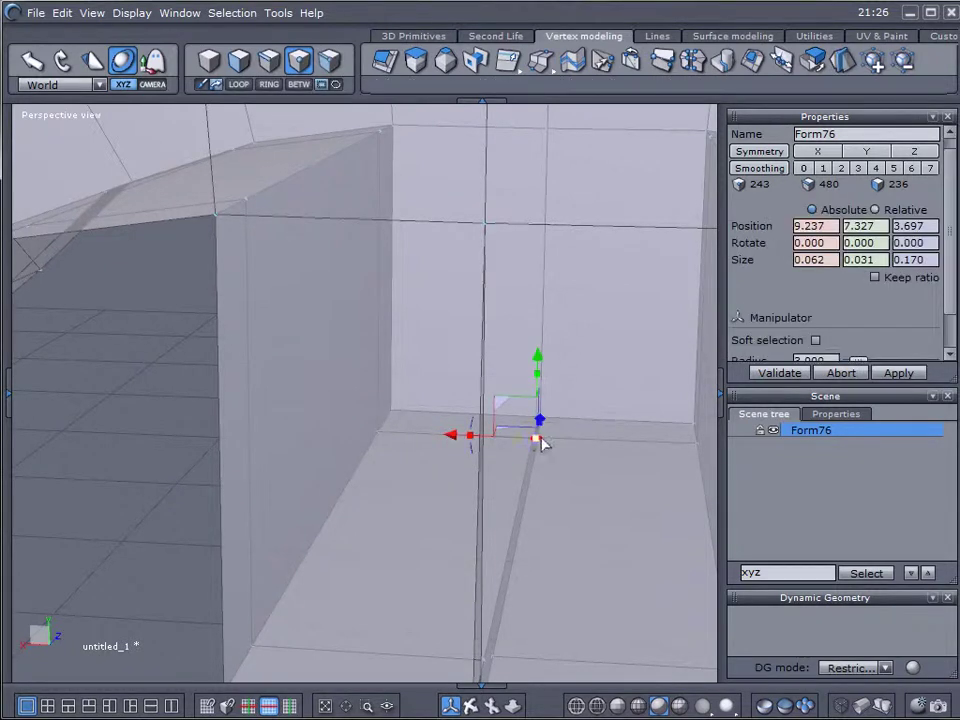
{"action": "left_click", "coordinate": [662, 61]}
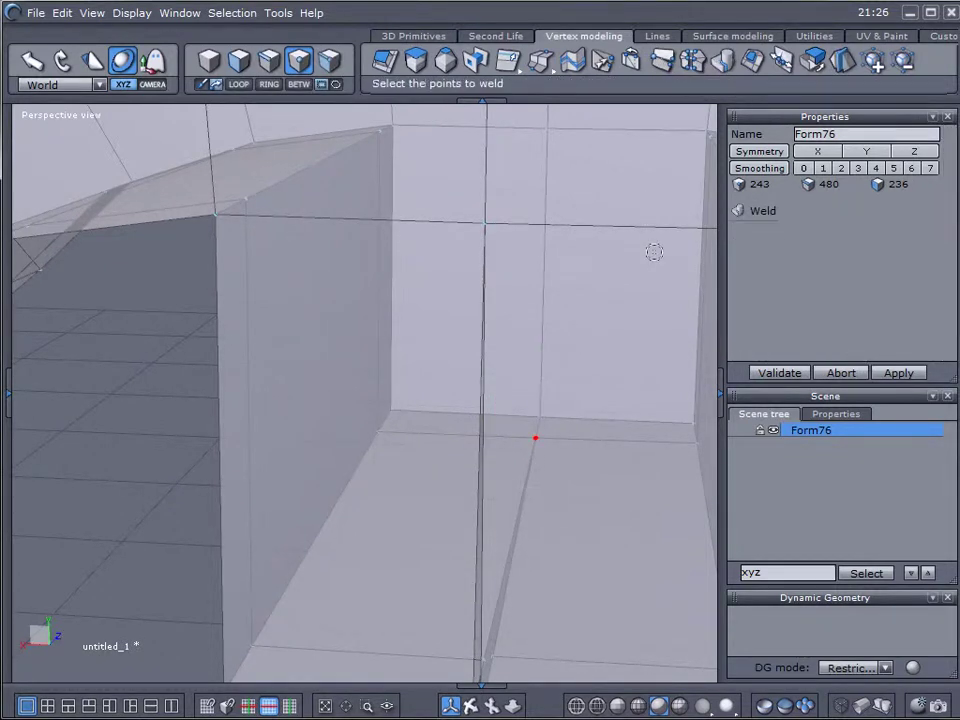
{"action": "key", "text": "Return"}
Weld the remaining inner and outer seam point pairs along the near edge of the support pillar's base.
{"action": "middle_click_drag", "start_coordinate": [531, 578], "coordinate": [483, 574]}
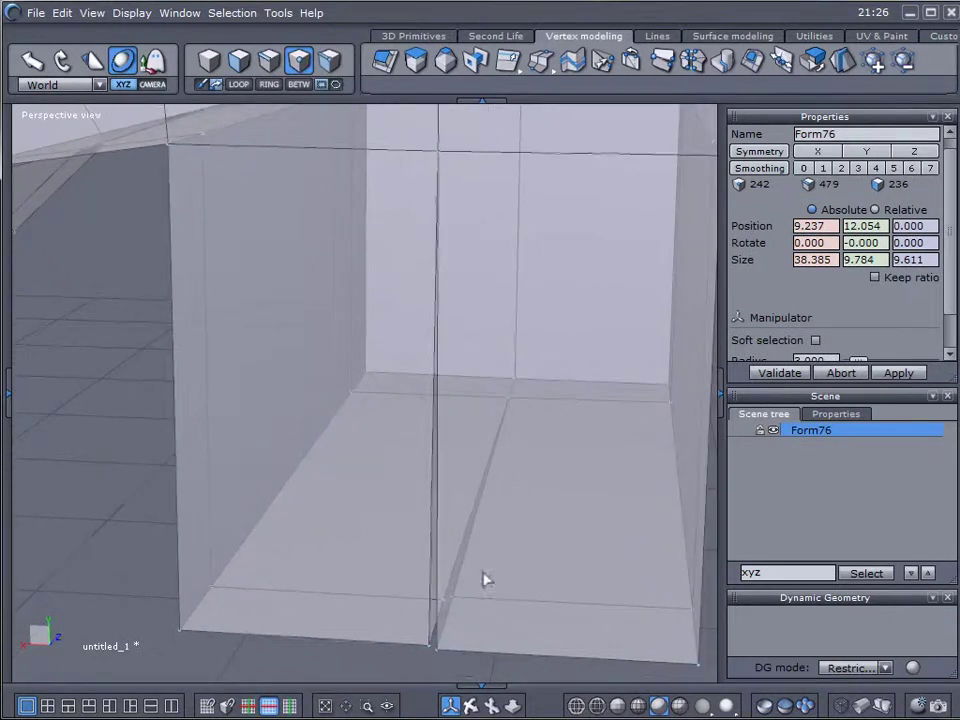
{"action": "left_click_drag", "start_coordinate": [426, 570], "coordinate": [480, 602]}
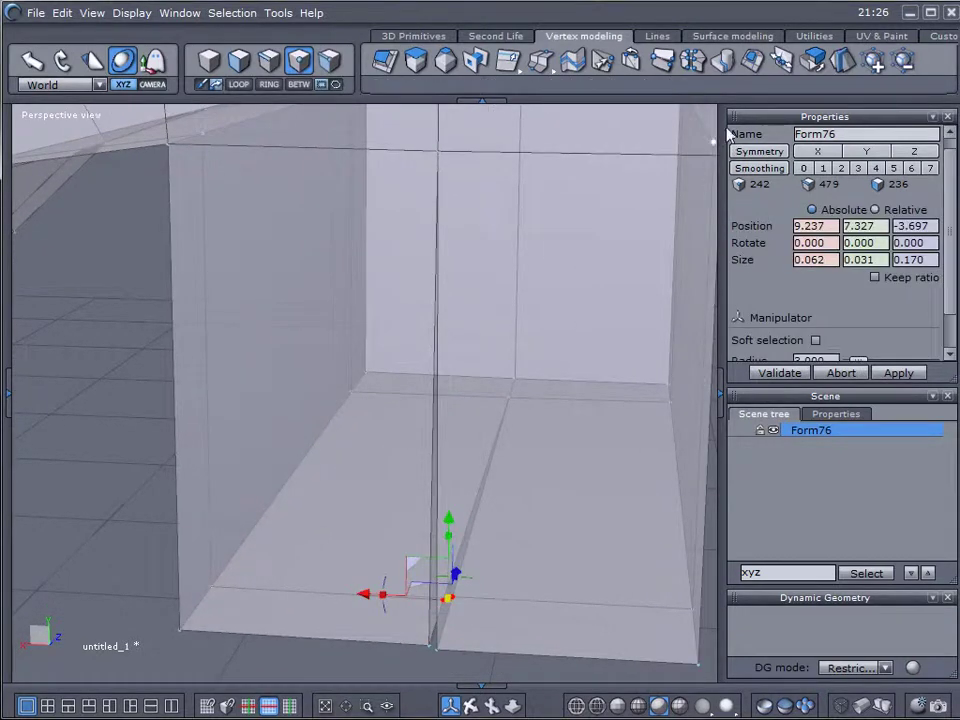
{"action": "left_click", "coordinate": [662, 61]}
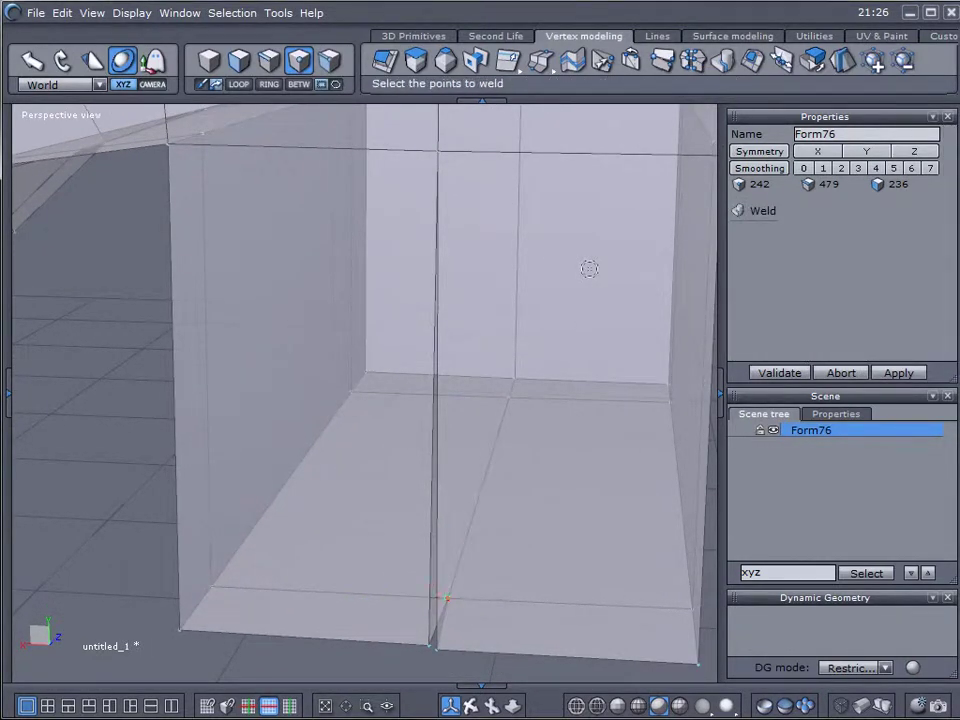
{"action": "left_click", "coordinate": [589, 268]}
{"action": "left_click_drag", "start_coordinate": [400, 630], "coordinate": [458, 652]}
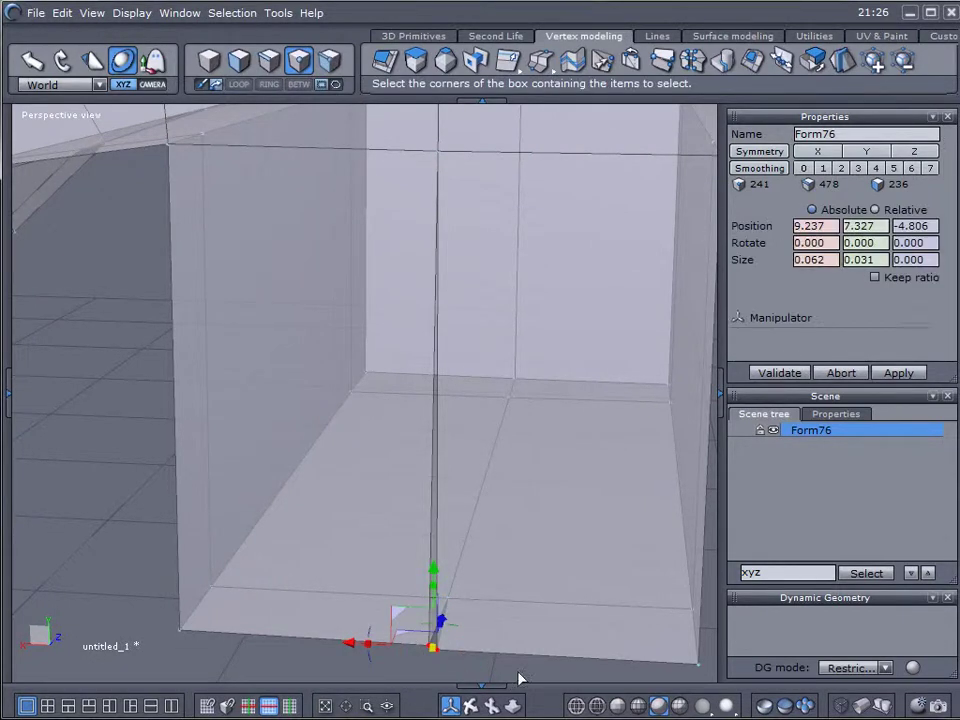
{"action": "left_click", "coordinate": [662, 61]}
{"action": "left_click", "coordinate": [636, 206]}
{"action": "scroll", "coordinate": [534, 257], "scroll_direction": "down", "scroll_amount": 6}
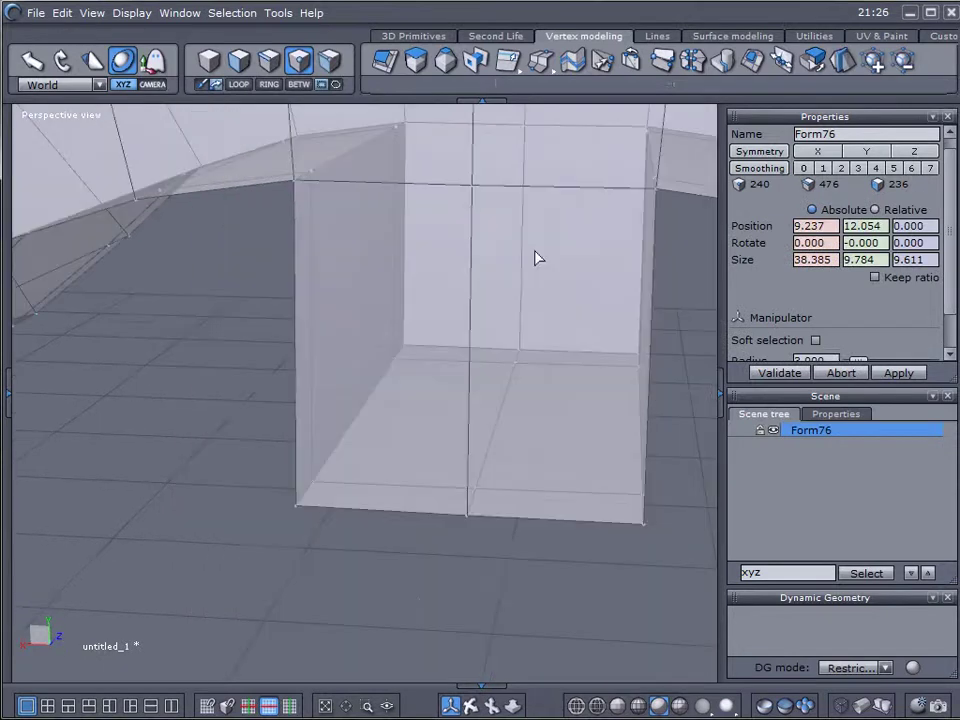
Return to whole-object selection and examine the joined bridge from the side and at its ramp end.
{"action": "left_click", "coordinate": [208, 60]}
{"action": "scroll", "coordinate": [601, 388], "scroll_direction": "down", "scroll_amount": 3}
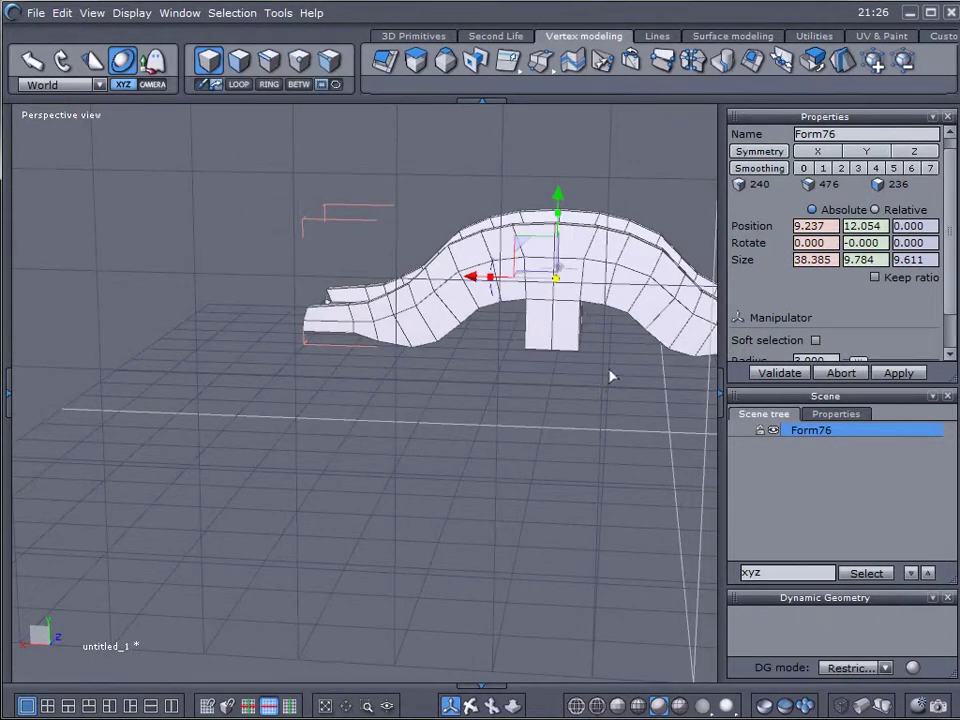
{"action": "middle_click_drag", "start_coordinate": [611, 375], "coordinate": [516, 467]}
{"action": "scroll", "coordinate": [488, 468], "scroll_direction": "up", "scroll_amount": 2}
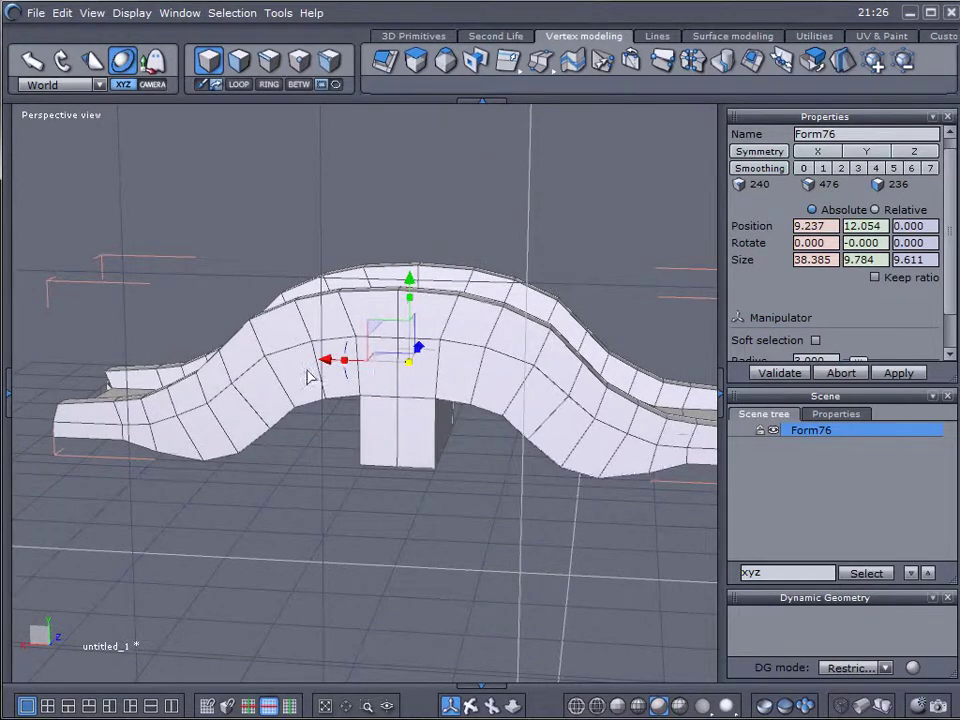
{"action": "right_click_drag", "start_coordinate": [378, 474], "coordinate": [428, 440]}
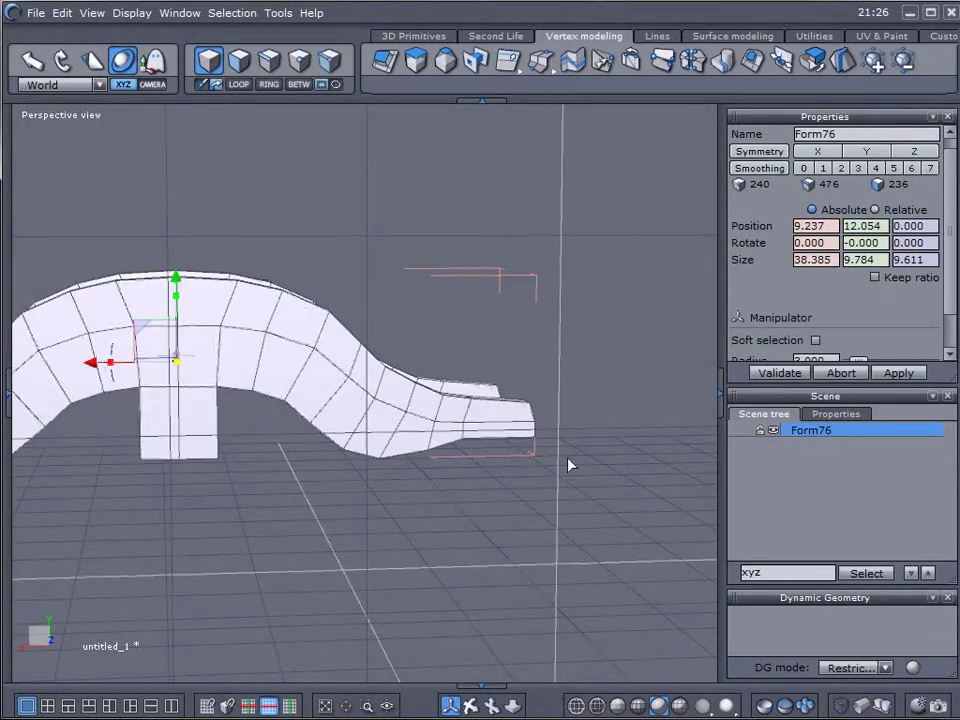
{"action": "right_click_drag", "start_coordinate": [567, 457], "coordinate": [376, 509]}
{"action": "scroll", "coordinate": [457, 481], "scroll_direction": "up", "scroll_amount": 3}
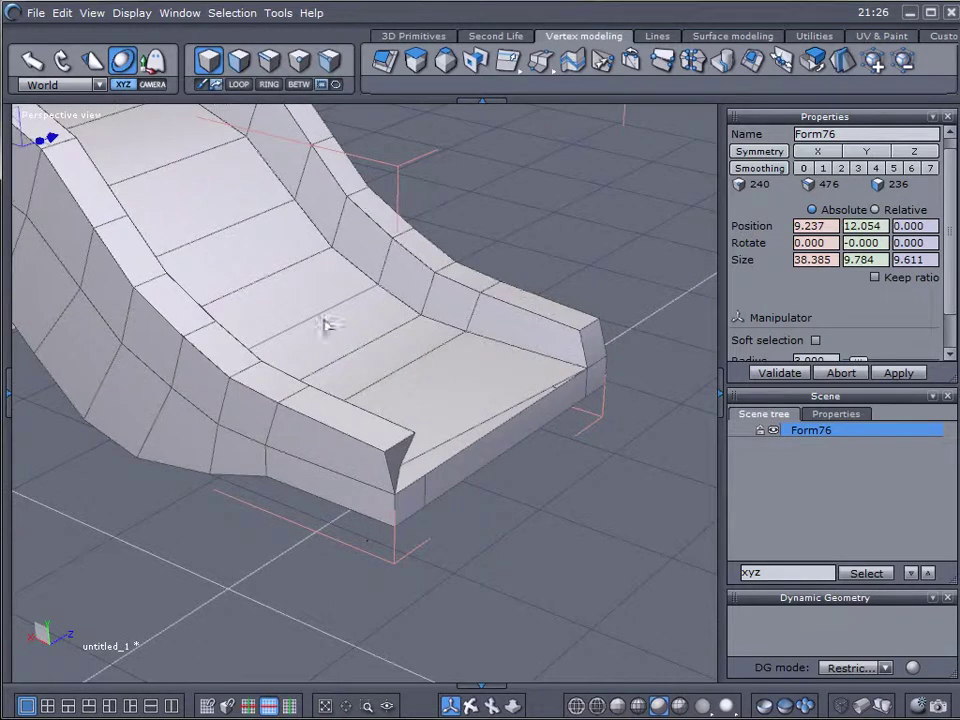
Weld the end face's upper corner point to the rail's inner foot point at the distorted corner of this ramp end.
{"action": "right_click_drag", "start_coordinate": [488, 405], "coordinate": [240, 527]}
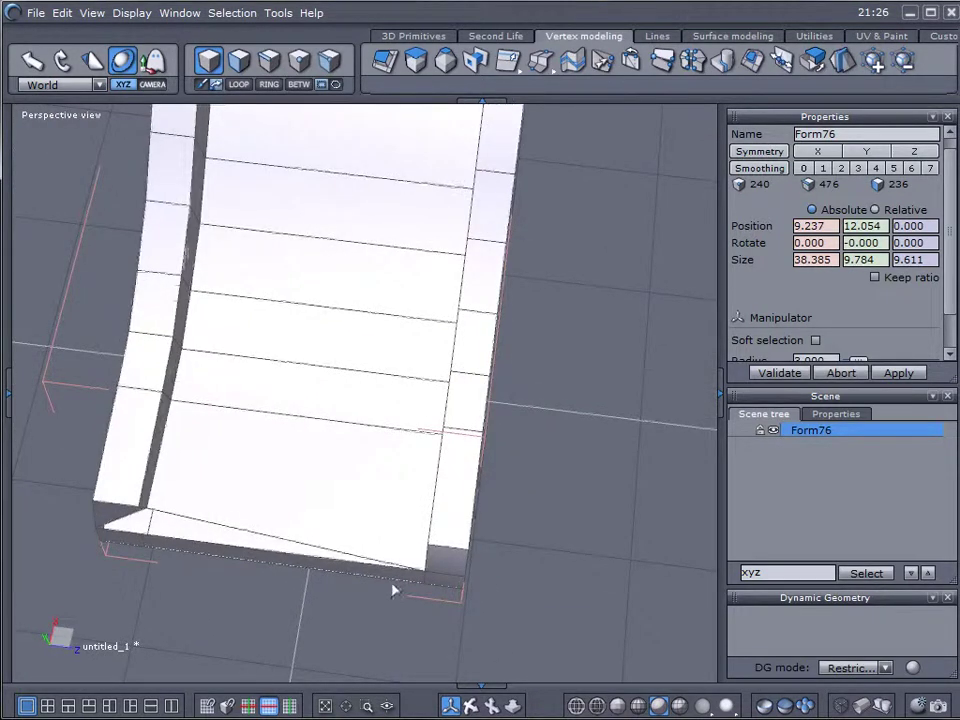
{"action": "right_click_drag", "start_coordinate": [168, 529], "coordinate": [183, 400]}
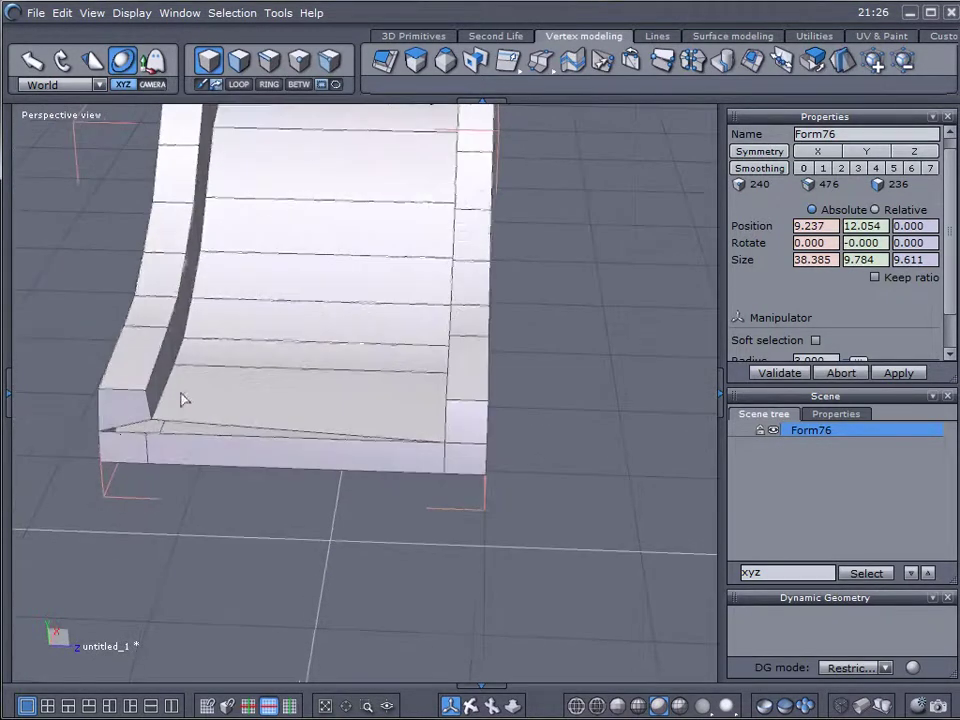
{"action": "right_click_drag", "start_coordinate": [139, 459], "coordinate": [127, 437]}
{"action": "scroll", "coordinate": [155, 409], "scroll_direction": "up", "scroll_amount": 2}
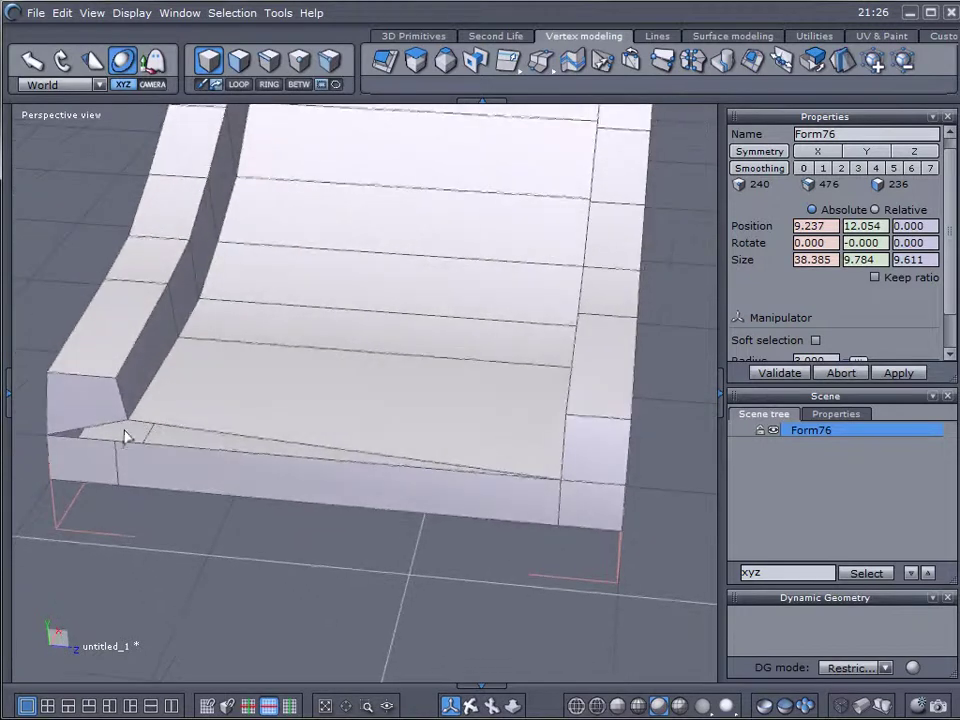
{"action": "left_click", "coordinate": [296, 62]}
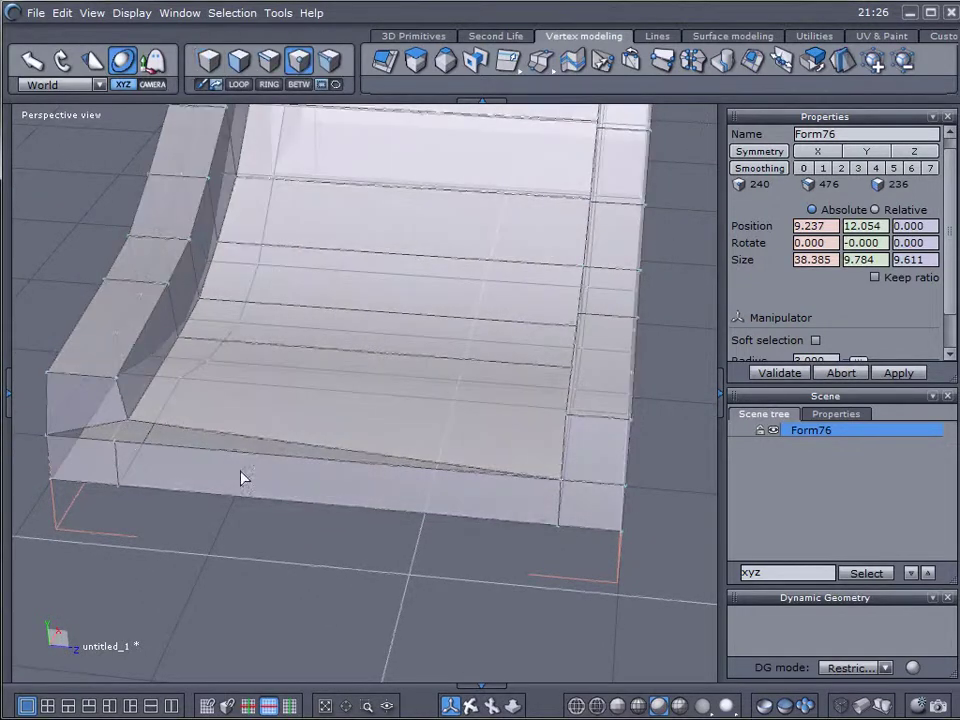
{"action": "left_click", "coordinate": [116, 444]}
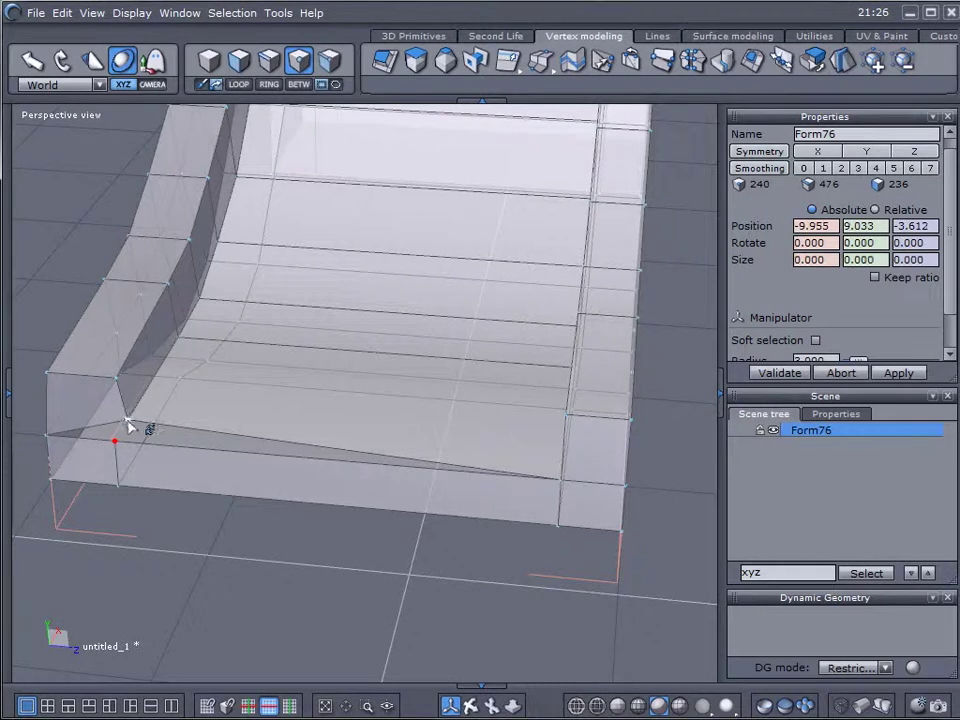
{"action": "left_click", "coordinate": [128, 421], "text": "shift"}
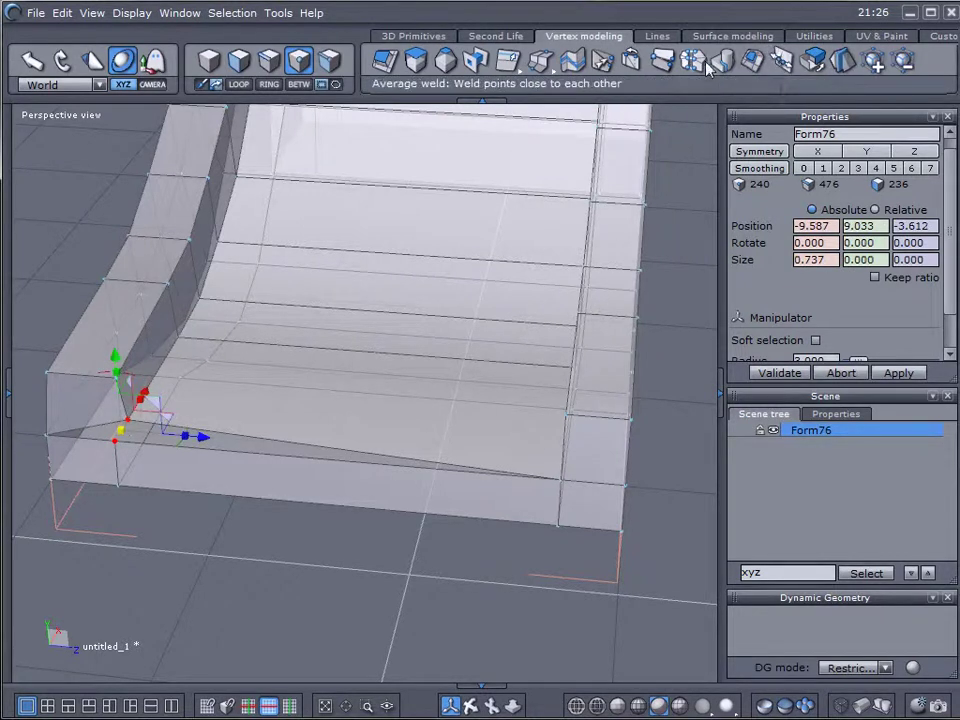
{"action": "left_click", "coordinate": [663, 61]}
{"action": "middle_click_drag", "start_coordinate": [176, 522], "coordinate": [258, 490]}
{"action": "key", "text": "Return"}
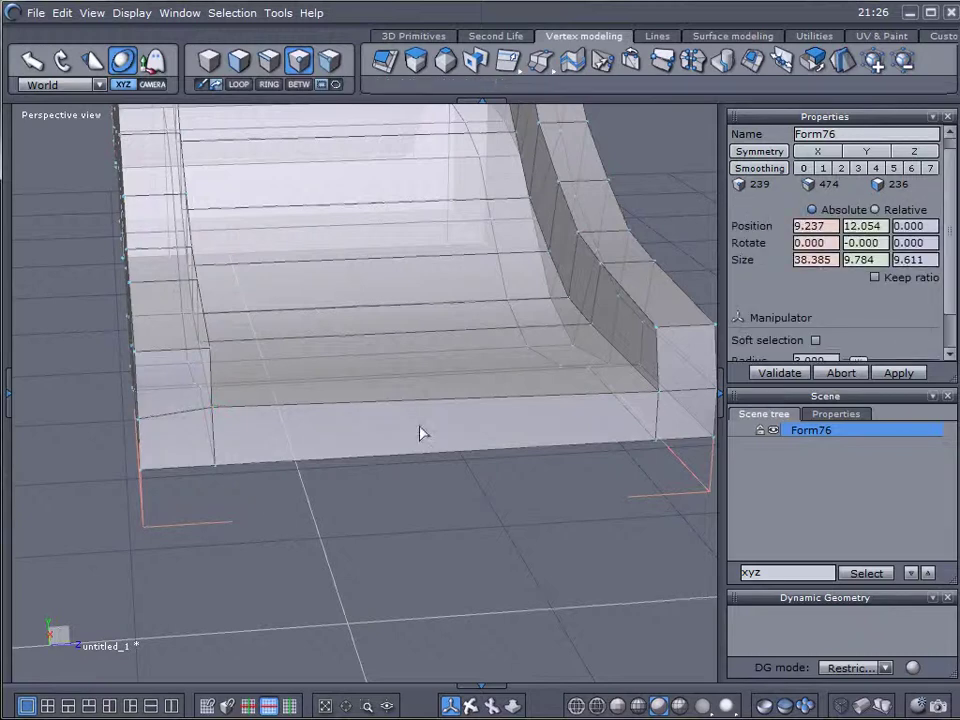
Weld the rail's inner foot point to the end face's upper corner point at the opposite ramp end.
{"action": "middle_click_drag", "start_coordinate": [420, 428], "coordinate": [371, 457]}
{"action": "right_click_drag", "start_coordinate": [371, 457], "coordinate": [320, 470]}
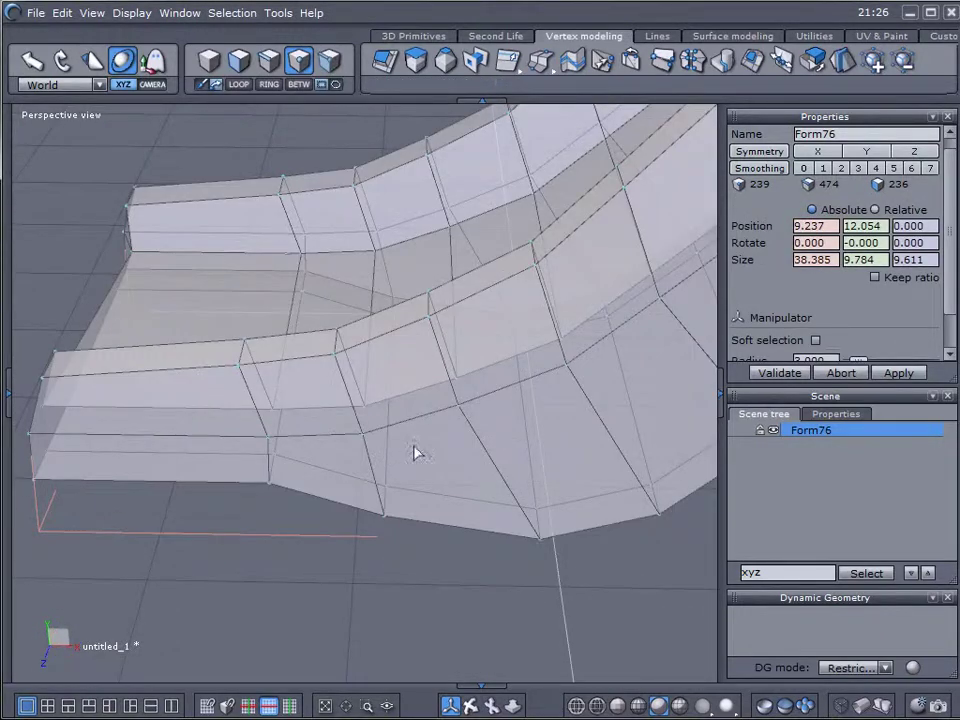
{"action": "right_click_drag", "start_coordinate": [415, 452], "coordinate": [330, 264]}
{"action": "right_click_drag", "start_coordinate": [294, 557], "coordinate": [341, 554]}
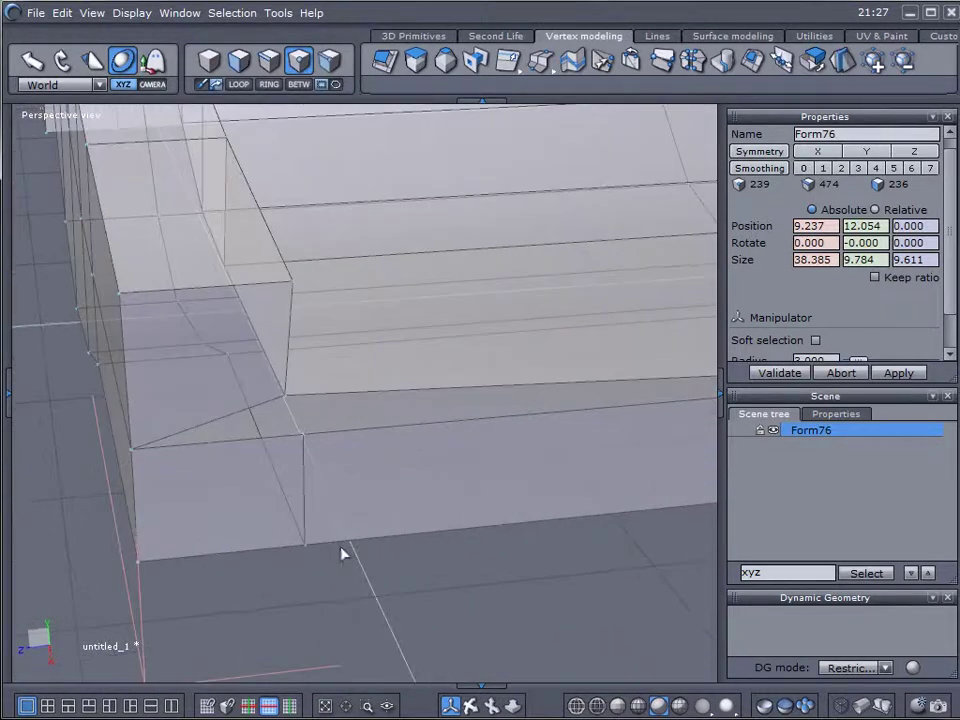
{"action": "left_click", "coordinate": [285, 397]}
{"action": "left_click", "coordinate": [302, 435], "text": "shift"}
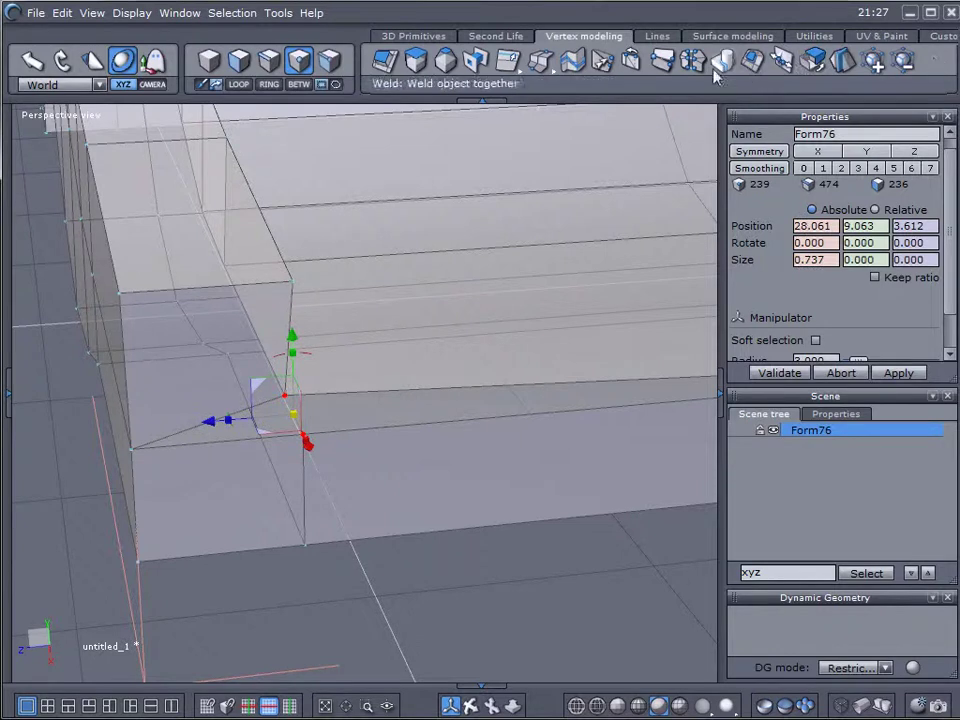
{"action": "left_click", "coordinate": [668, 68]}
{"action": "mouse_move", "coordinate": [559, 469]}
{"action": "right_mouse_down"}
{"action": "mouse_move", "coordinate": [668, 478]}
{"action": "mouse_move", "coordinate": [559, 494]}
{"action": "right_mouse_up"}
{"action": "key", "text": "Return"}
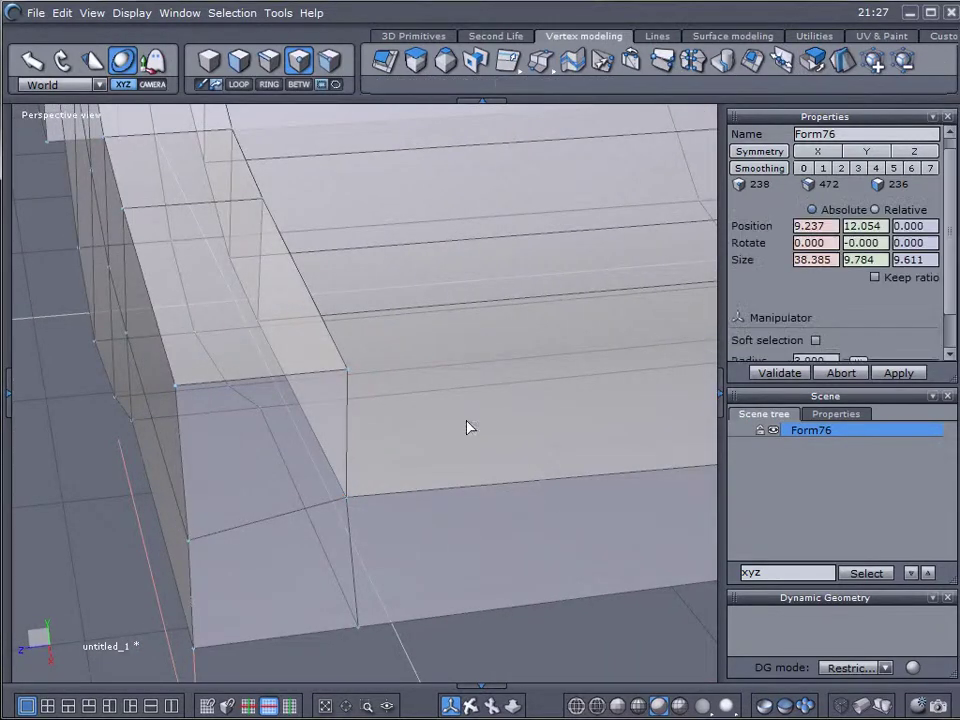
Move the welded rail-foot point at each ramp end outward along X, to about 28.41 and -9.80.
{"action": "left_click", "coordinate": [348, 500]}
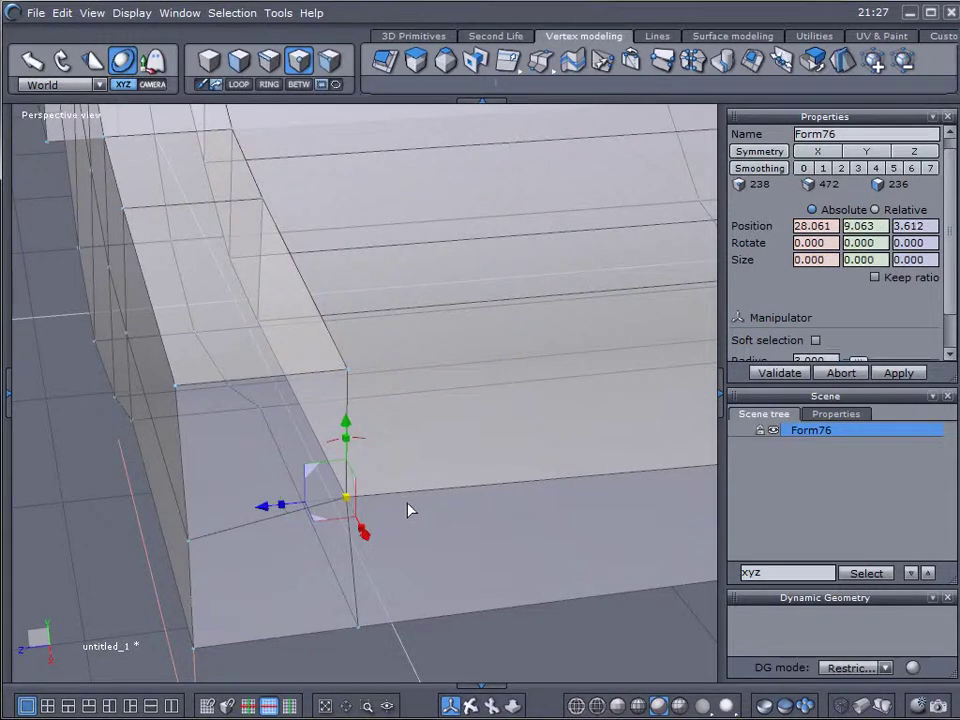
{"action": "right_click_drag", "start_coordinate": [407, 510], "coordinate": [405, 535]}
{"action": "left_click_drag", "start_coordinate": [409, 543], "coordinate": [413, 549]}
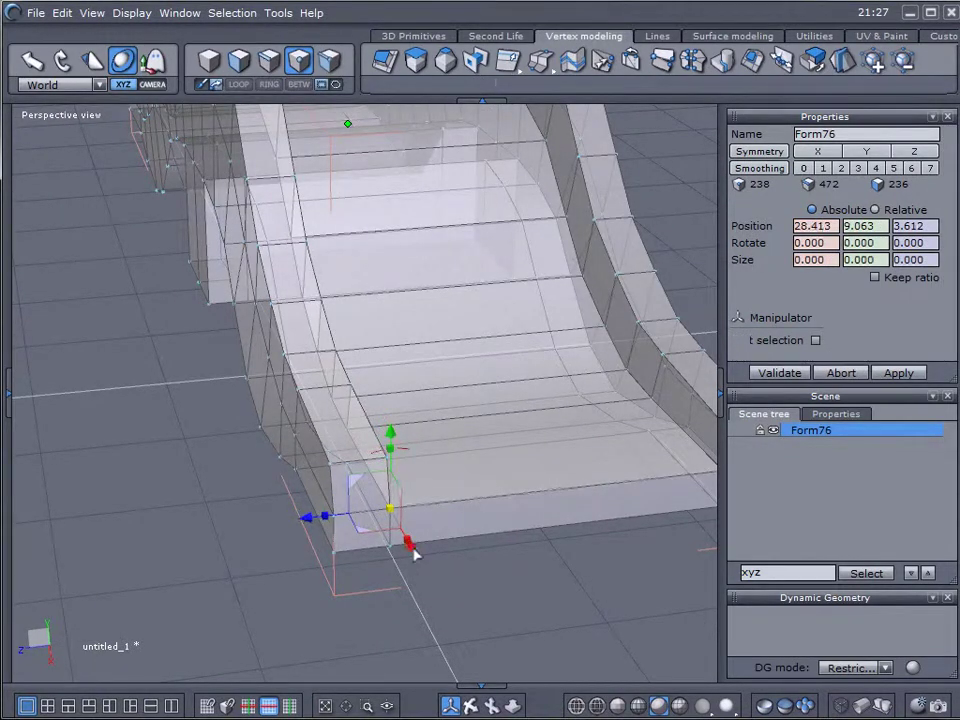
{"action": "right_click_drag", "start_coordinate": [413, 549], "coordinate": [407, 441]}
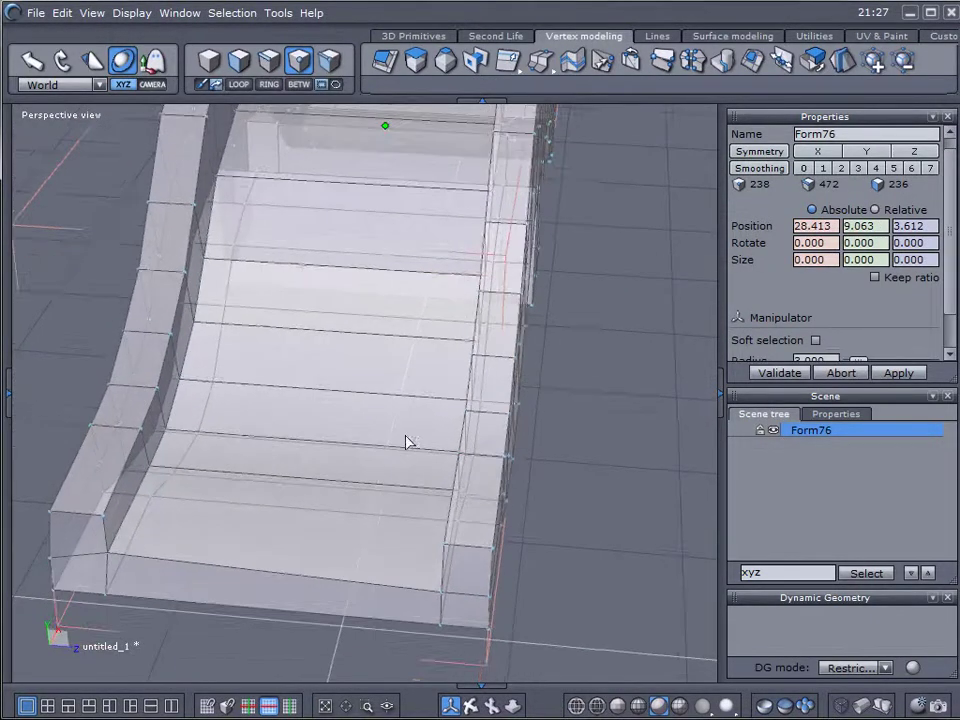
{"action": "left_click", "coordinate": [108, 558]}
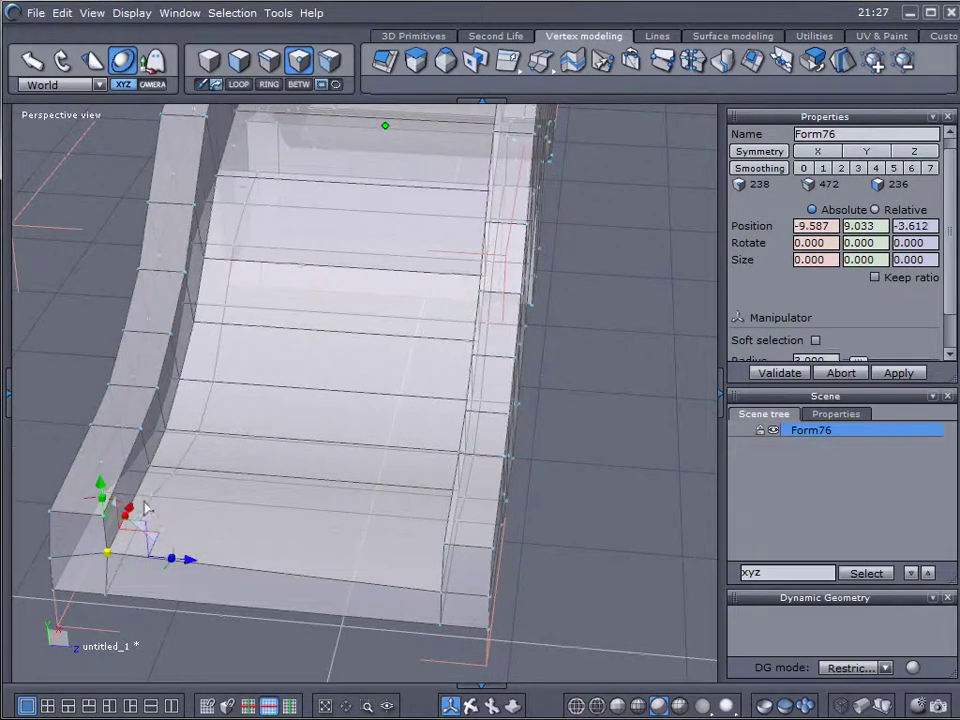
{"action": "mouse_move", "coordinate": [128, 512]}
{"action": "left_mouse_down"}
{"action": "mouse_move", "coordinate": [122, 521]}
{"action": "mouse_move", "coordinate": [133, 524]}
{"action": "left_mouse_up"}
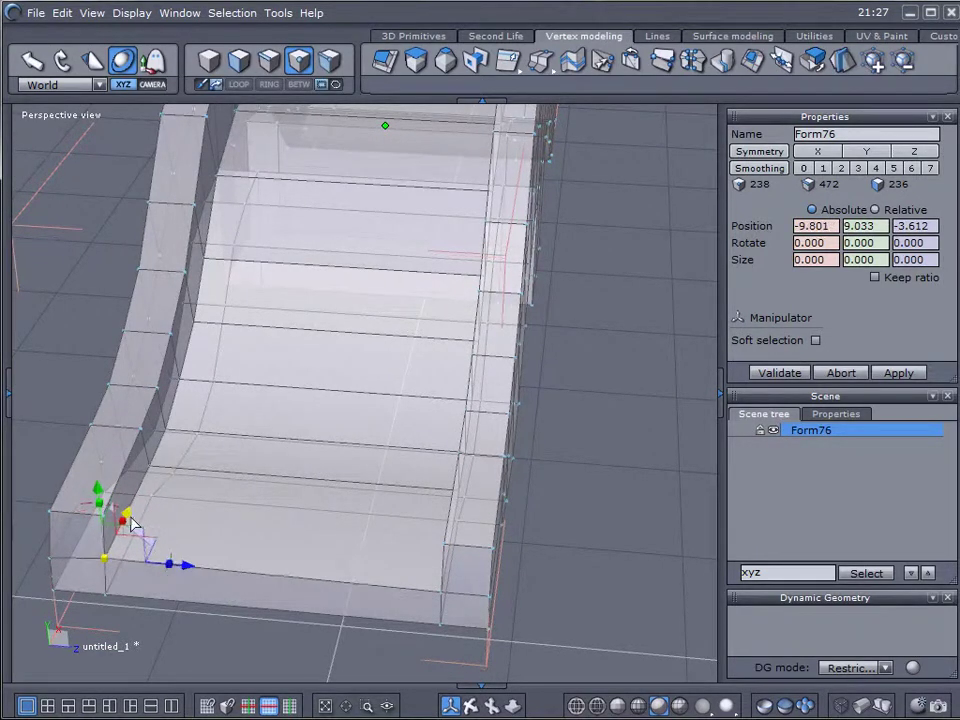
{"action": "scroll", "coordinate": [210, 505], "scroll_direction": "down", "scroll_amount": 5}
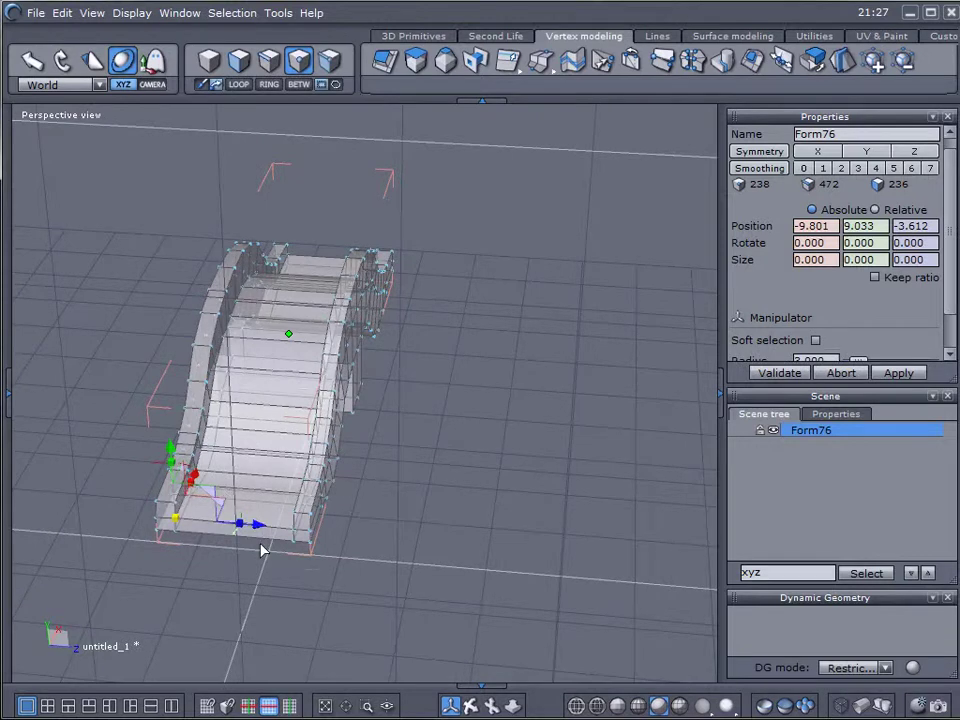
Return to whole-object selection, deselect the bridge and examine its finished shape from several sides.
{"action": "right_click_drag", "start_coordinate": [264, 549], "coordinate": [473, 540]}
{"action": "left_click", "coordinate": [209, 60]}
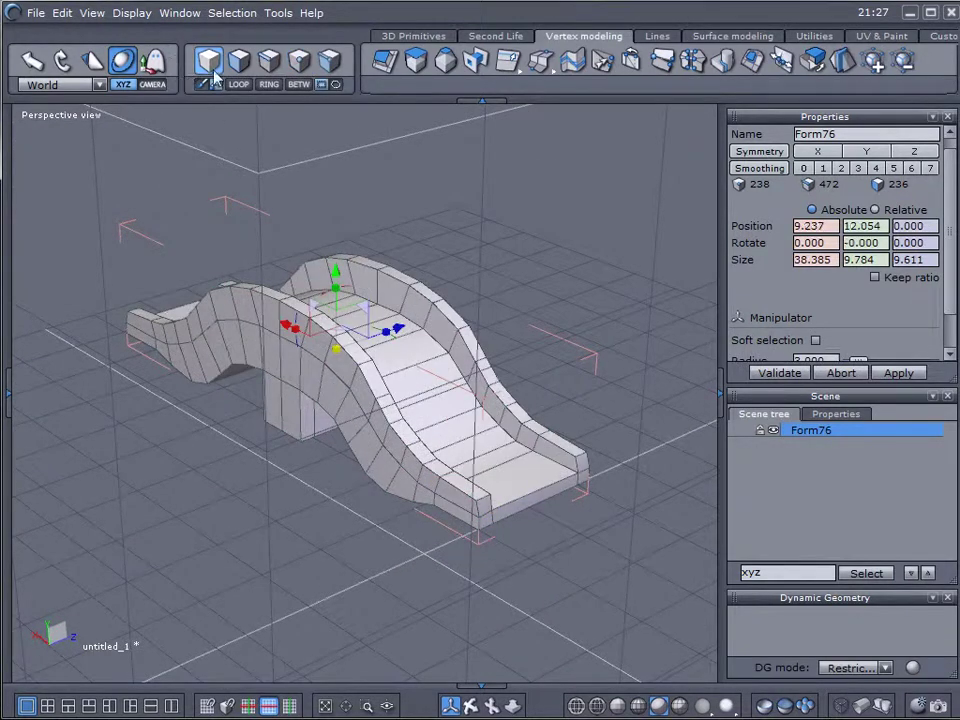
{"action": "right_click_drag", "start_coordinate": [266, 467], "coordinate": [393, 463]}
{"action": "left_click", "coordinate": [391, 463]}
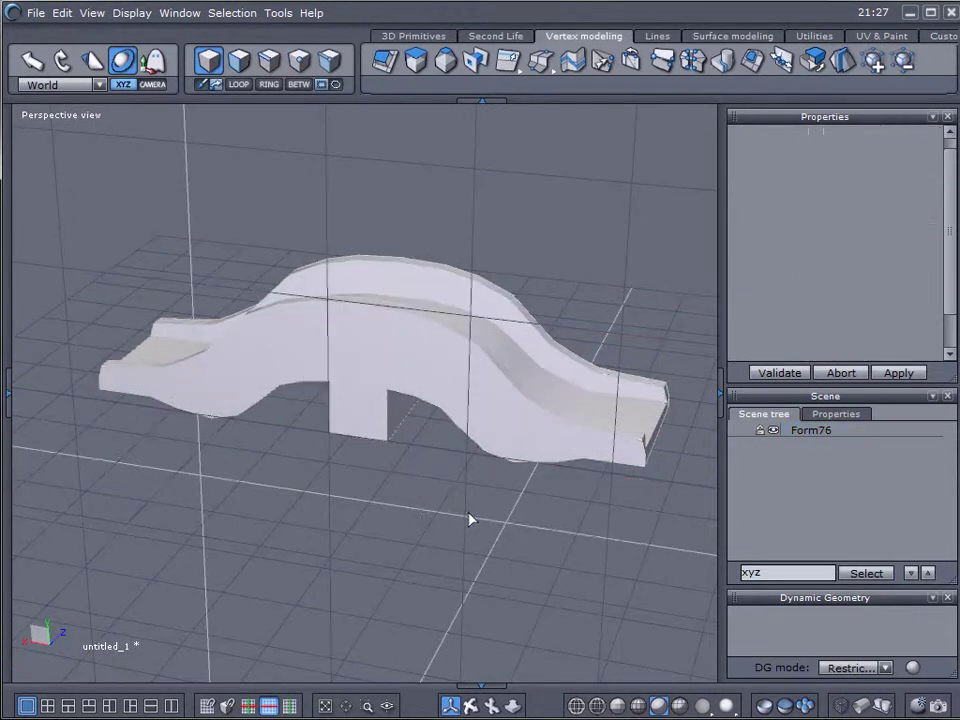
{"action": "scroll", "coordinate": [469, 518], "scroll_direction": "up", "scroll_amount": 3}
{"action": "right_click_drag", "start_coordinate": [538, 467], "coordinate": [582, 503]}
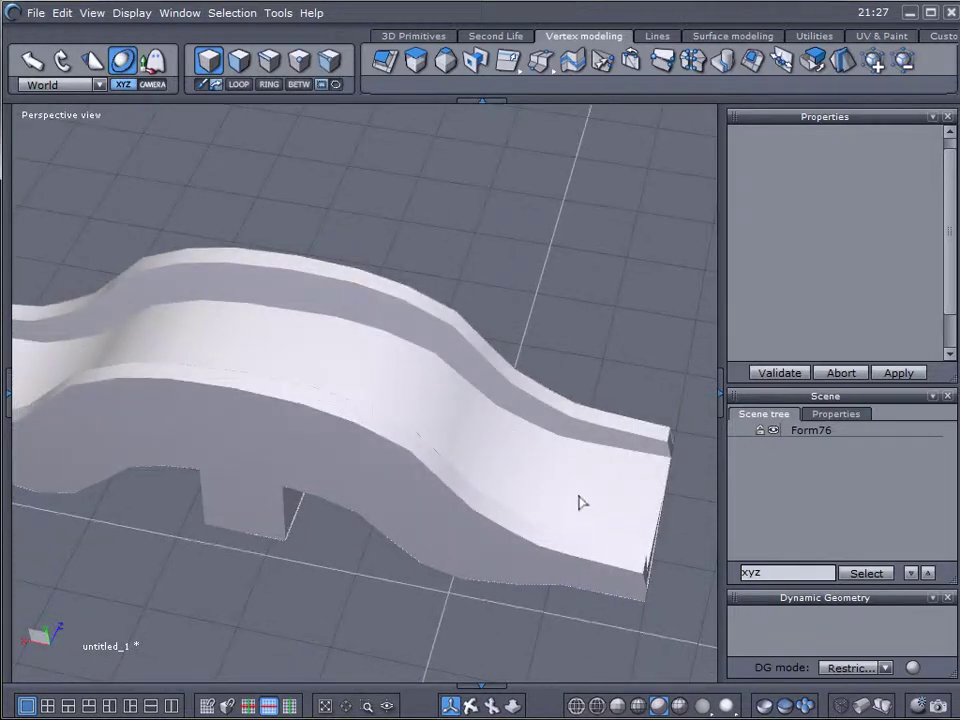
{"action": "right_click_drag", "start_coordinate": [340, 413], "coordinate": [415, 367]}
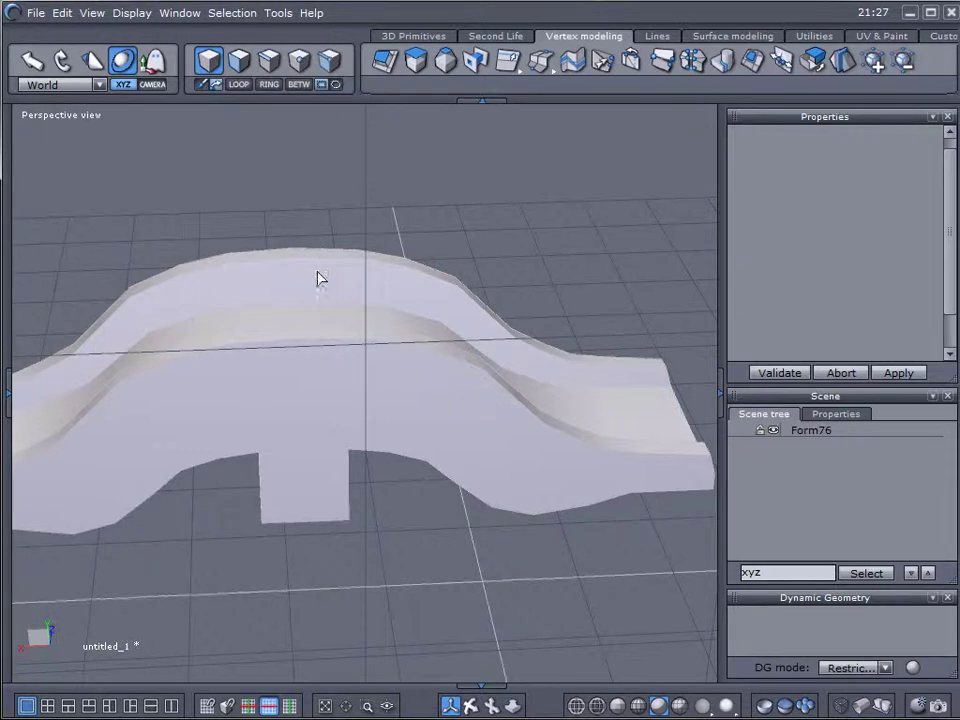
{"action": "right_click_drag", "start_coordinate": [279, 418], "coordinate": [263, 440]}
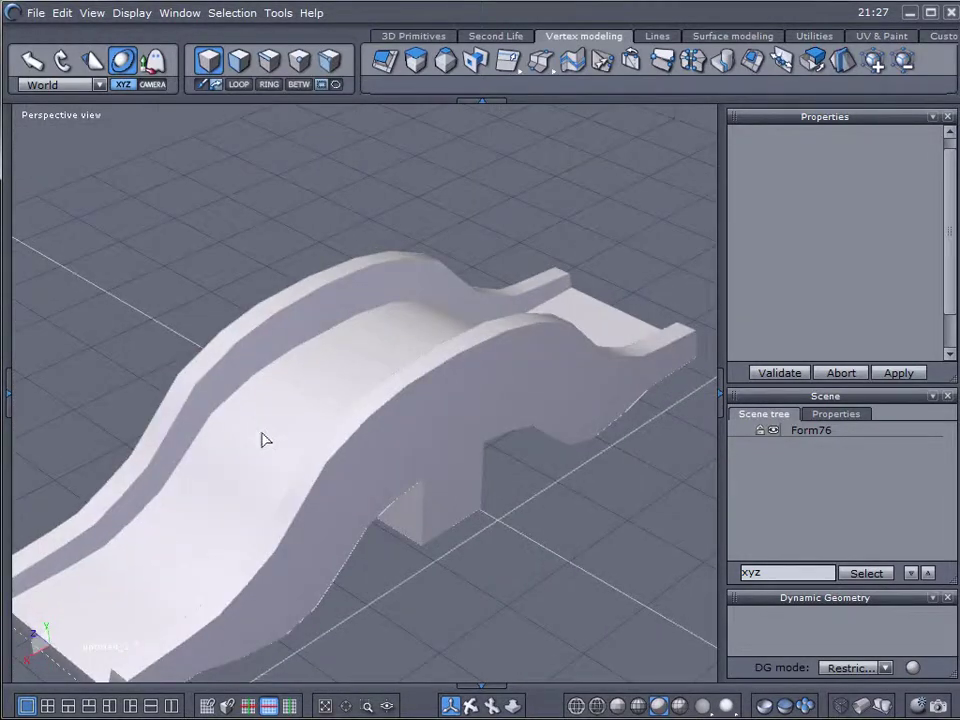